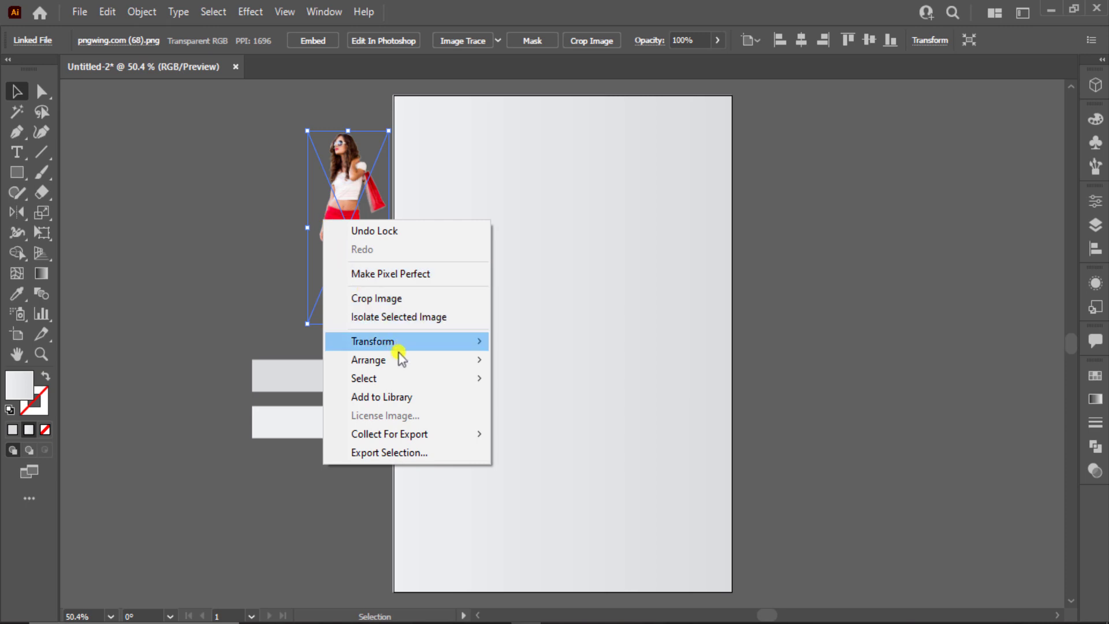
Bring the model photo to the front, move it to the artboard's right edge and scale it up
{"action": "left_click", "coordinate": [542, 361]}
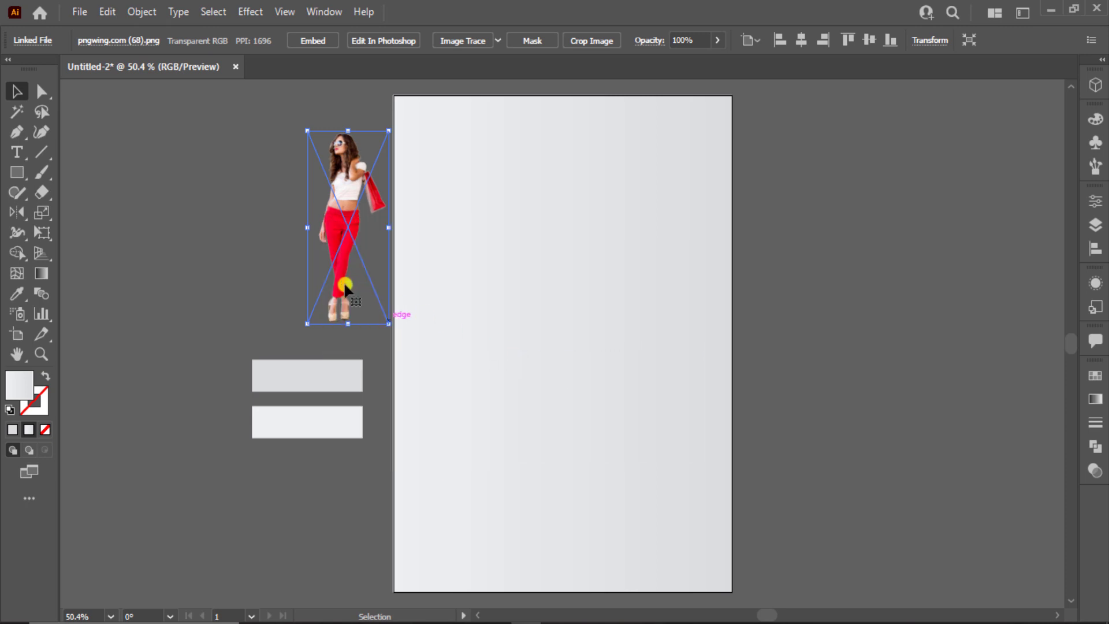
{"action": "left_click_drag", "start_coordinate": [345, 282], "coordinate": [618, 302]}
{"action": "left_click_drag", "start_coordinate": [663, 342], "coordinate": [732, 483]}
{"action": "left_click_drag", "start_coordinate": [682, 413], "coordinate": [692, 457]}
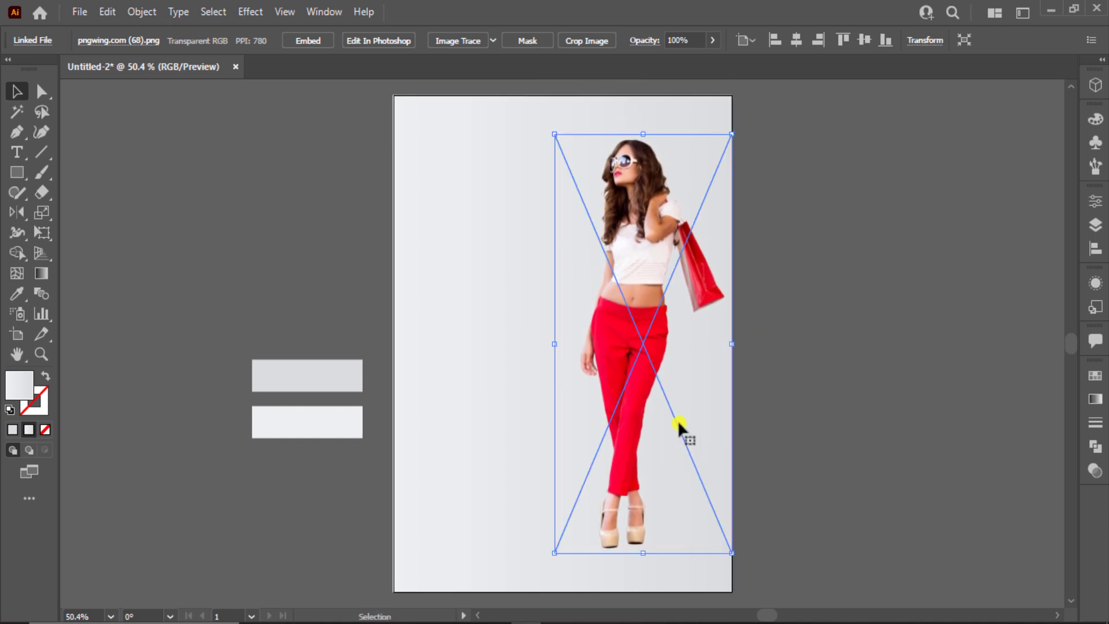
{"action": "left_click_drag", "start_coordinate": [557, 135], "coordinate": [532, 116]}
{"action": "left_click_drag", "start_coordinate": [658, 267], "coordinate": [658, 267]}
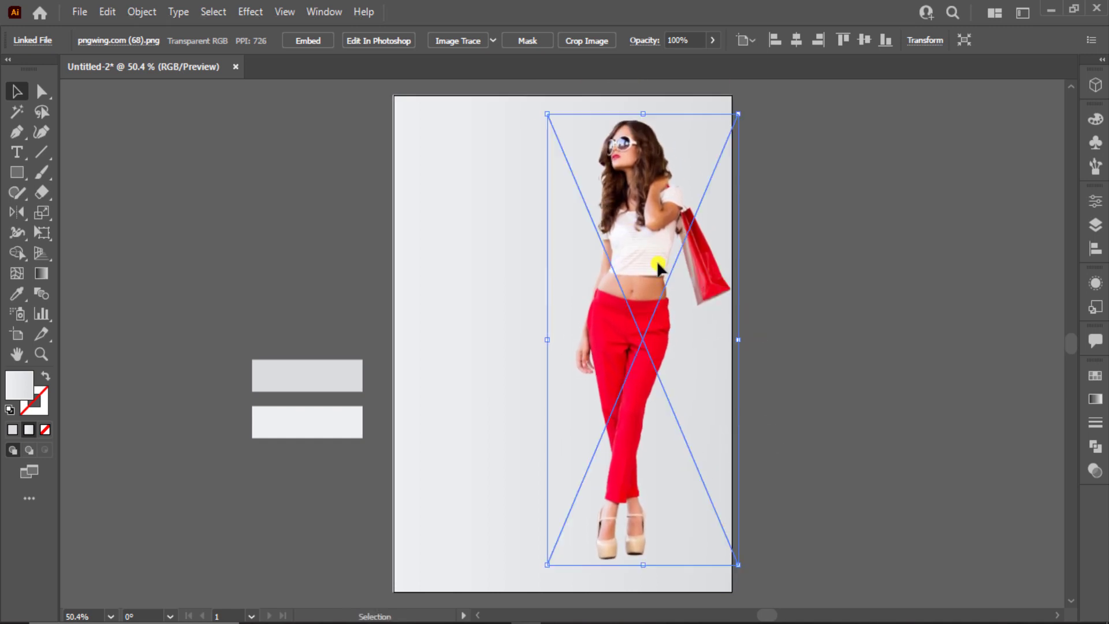
{"action": "left_click_drag", "start_coordinate": [677, 174], "coordinate": [669, 174]}
{"action": "left_click", "coordinate": [792, 183]}
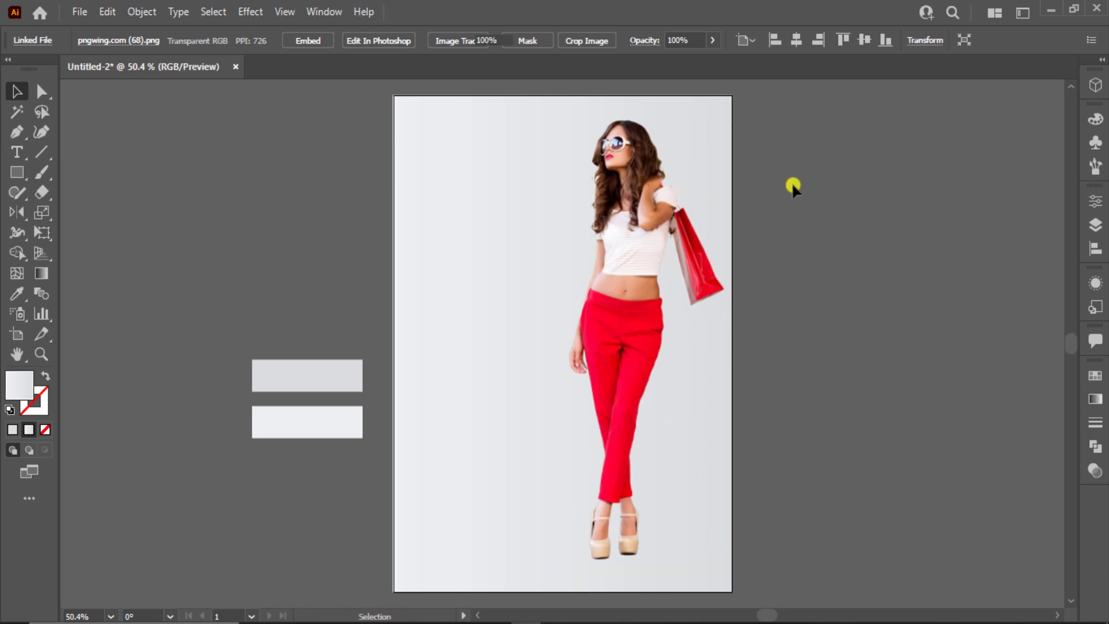
Create a new 'Fa' text object and enlarge it
{"action": "left_click", "coordinate": [20, 151]}
{"action": "left_click", "coordinate": [180, 154]}
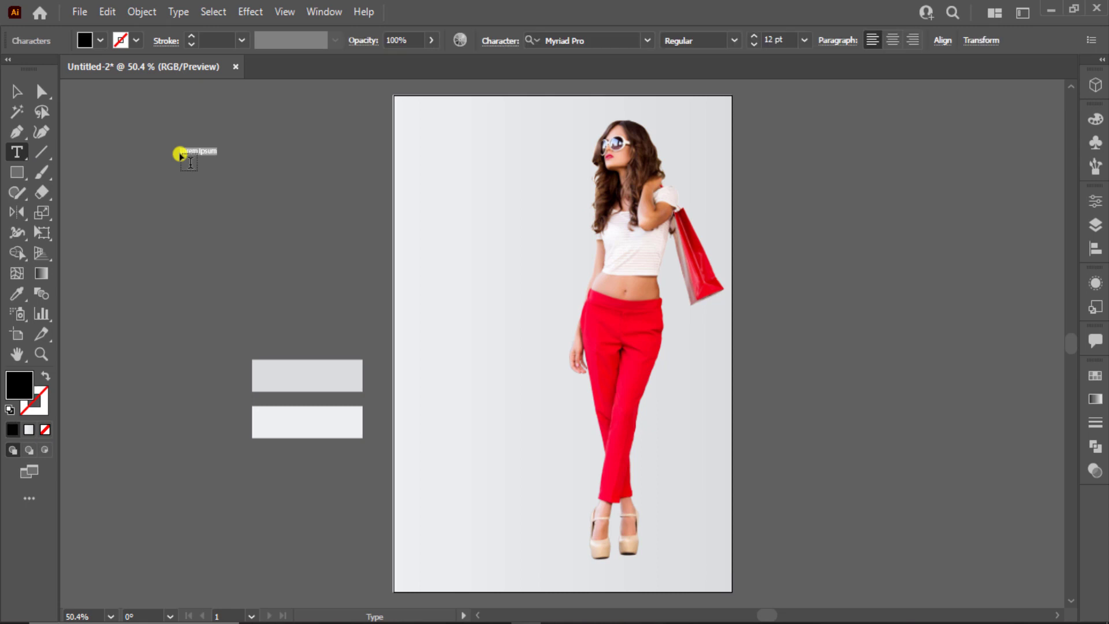
{"action": "left_click", "coordinate": [18, 90]}
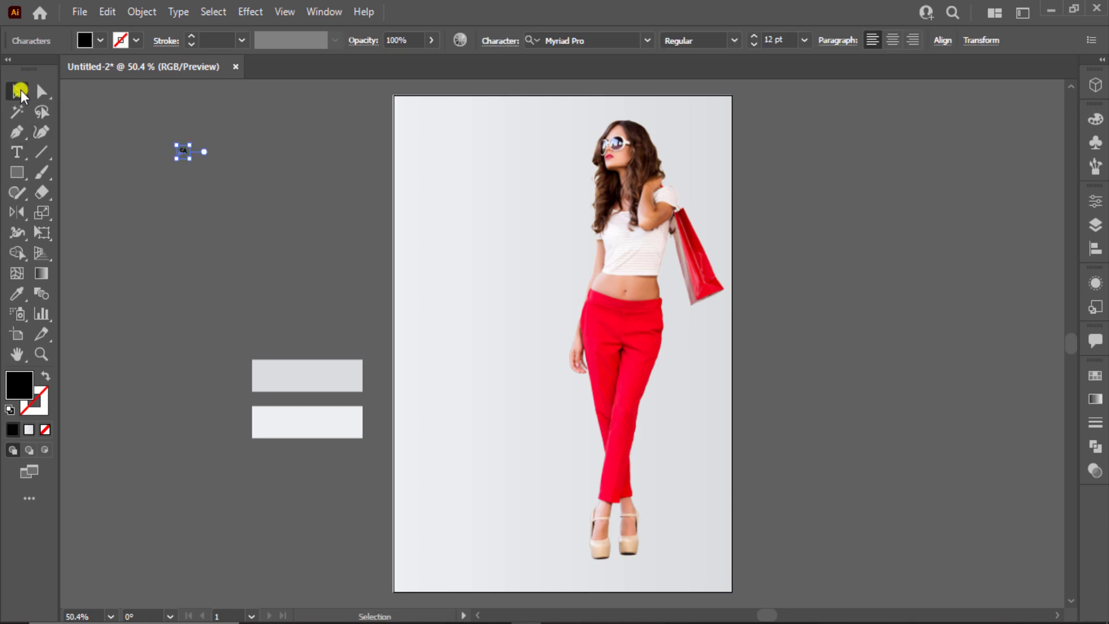
{"action": "left_click_drag", "start_coordinate": [189, 161], "coordinate": [296, 262]}
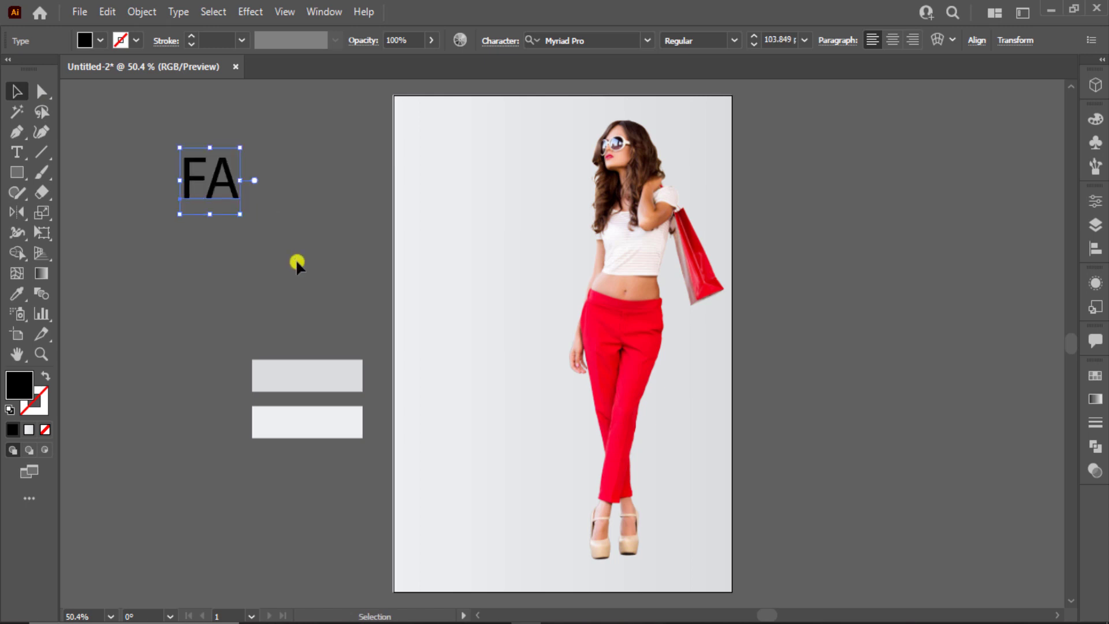
{"action": "double_click", "coordinate": [229, 196]}
{"action": "left_click_drag", "start_coordinate": [217, 193], "coordinate": [238, 192]}
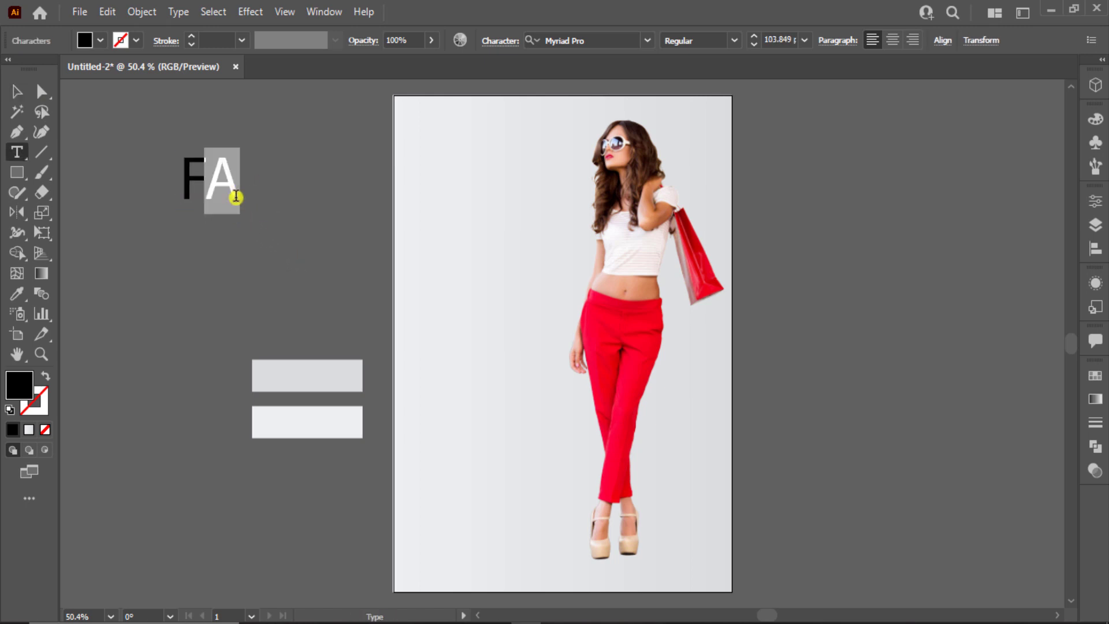
{"action": "type", "text": "a"}
{"action": "left_click", "coordinate": [23, 85]}
Set 'Fa' in Baguile Free Trial at about 168 pt on the artboard's upper left
{"action": "left_click", "coordinate": [598, 42]}
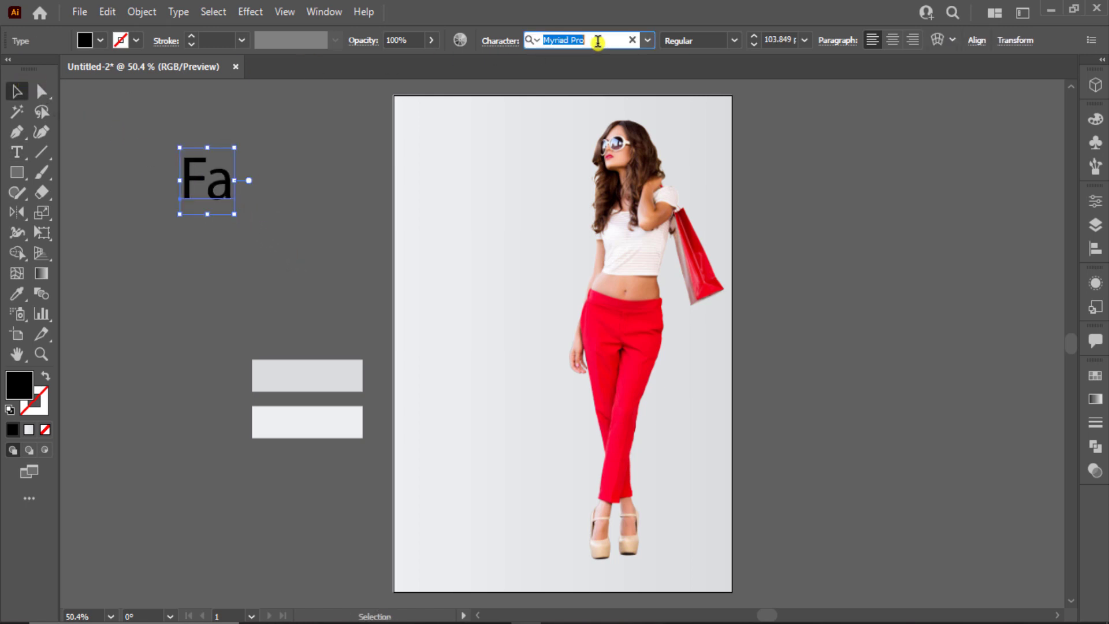
{"action": "type", "text": "b"}
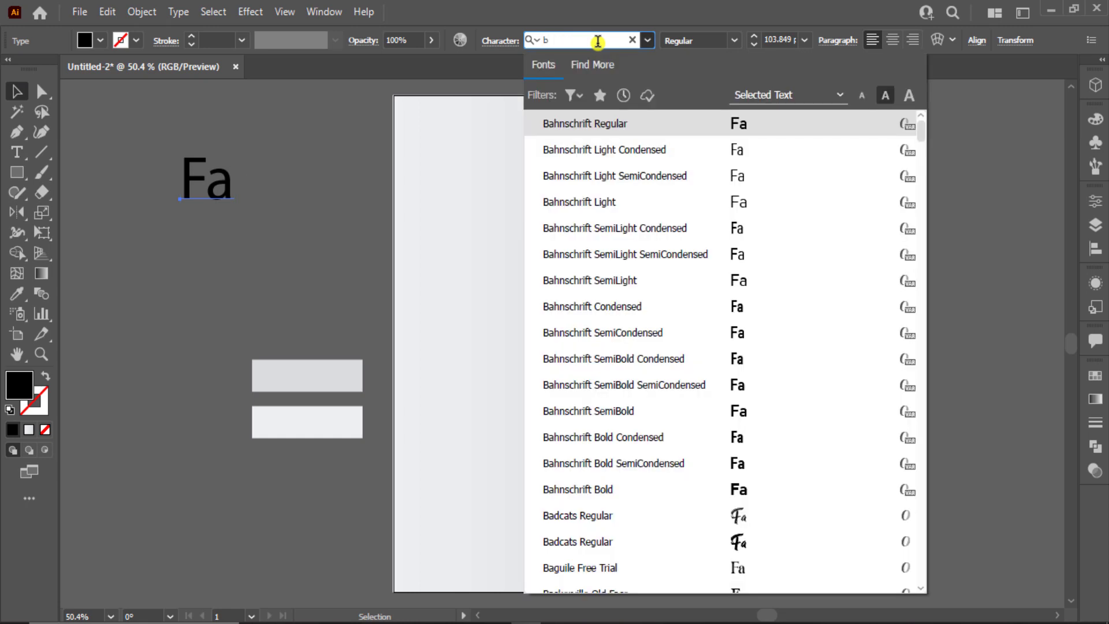
{"action": "type", "text": "ag"}
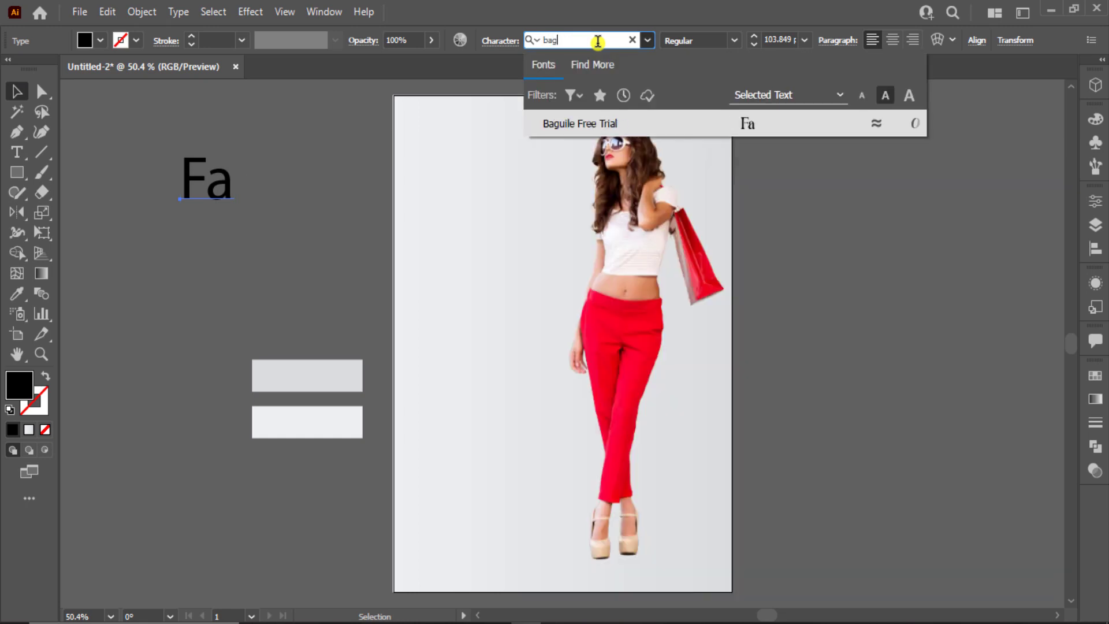
{"action": "key", "text": "Return"}
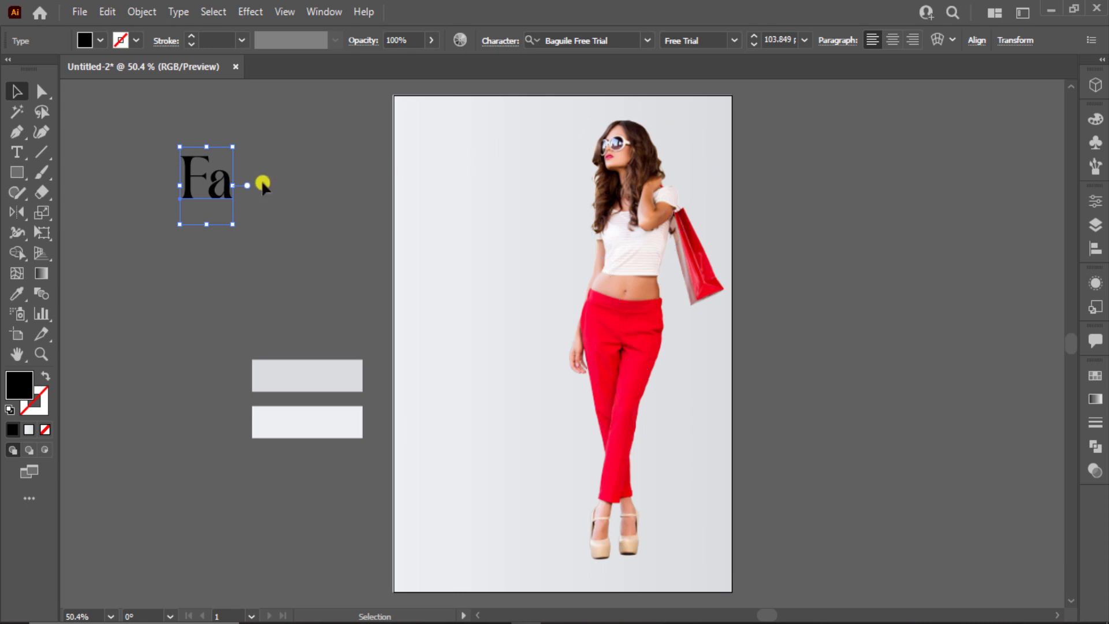
{"action": "left_click_drag", "start_coordinate": [230, 184], "coordinate": [456, 191]}
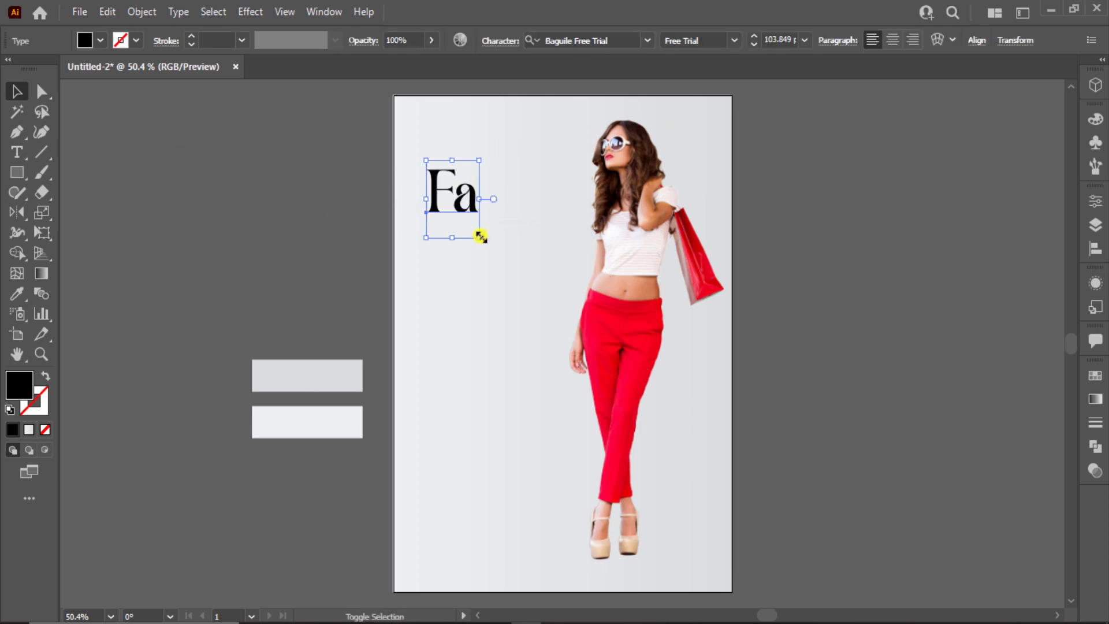
{"action": "left_click_drag", "start_coordinate": [480, 237], "coordinate": [510, 278]}
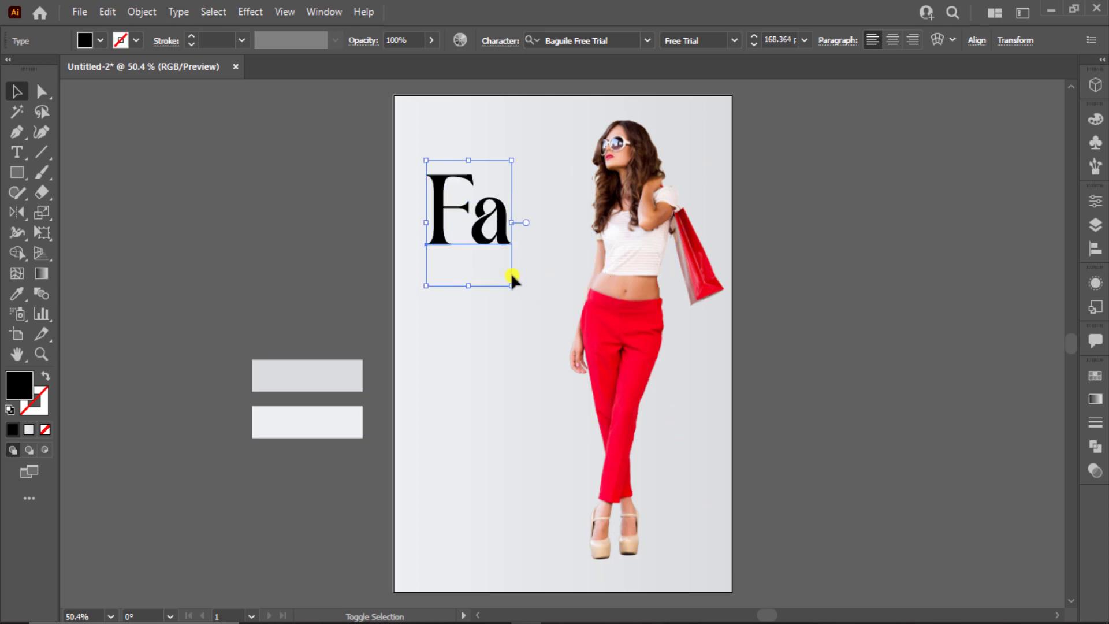
{"action": "left_click", "coordinate": [297, 215]}
{"action": "left_click_drag", "start_coordinate": [488, 239], "coordinate": [489, 313]}
Retype a copy of 'Fa' as 'shi' and place it below and right of 'Fa'
{"action": "double_click", "coordinate": [453, 302]}
{"action": "key", "text": "ctrl+a"}
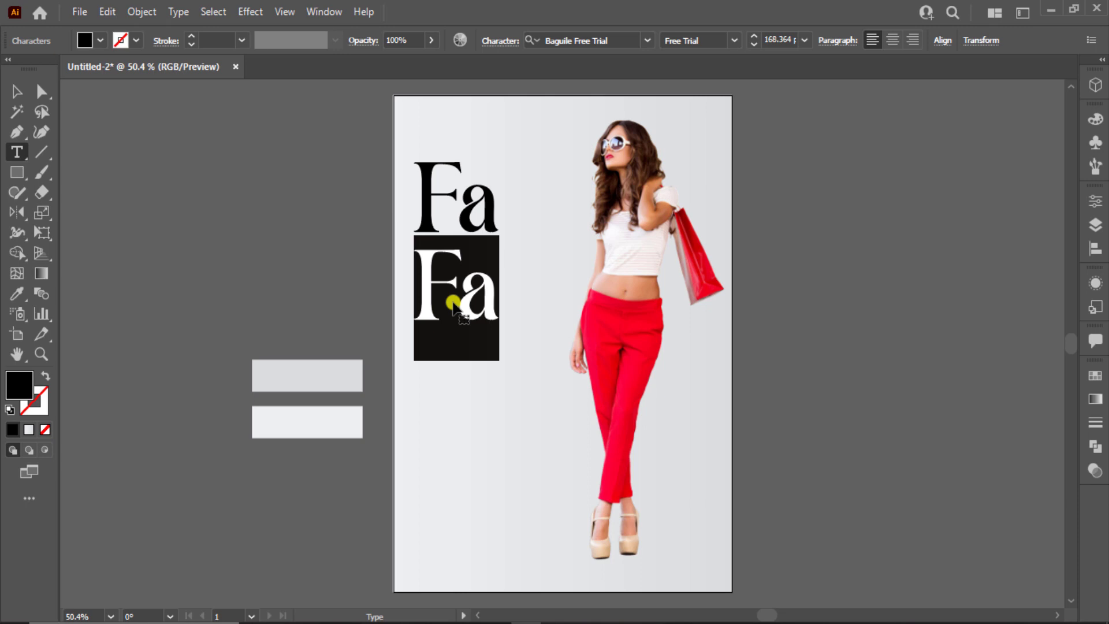
{"action": "type", "text": "shi"}
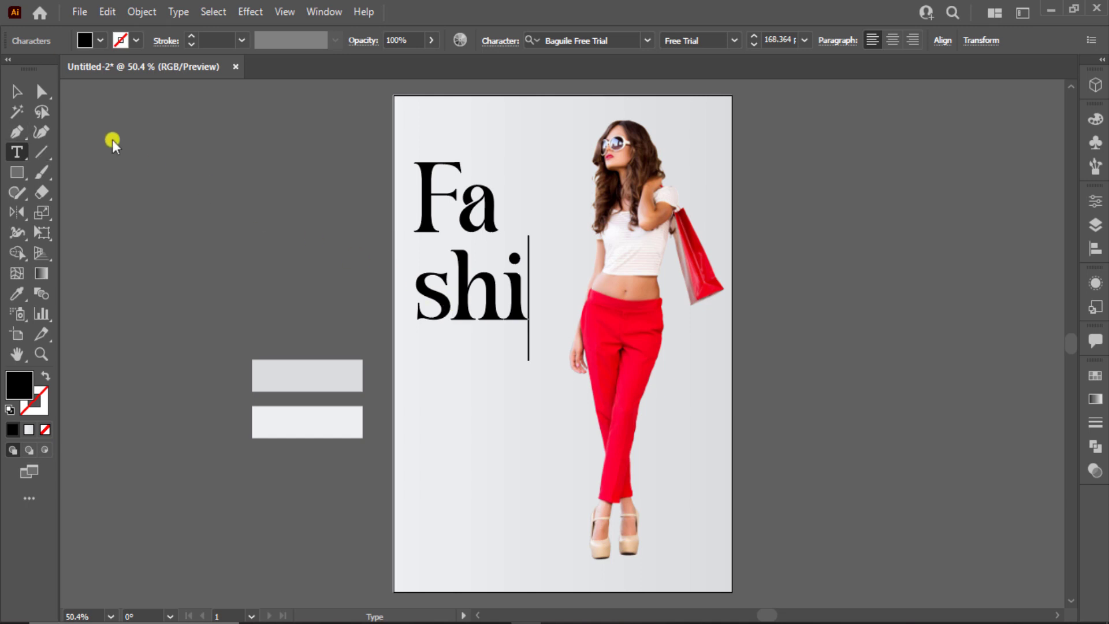
{"action": "key", "text": "Escape"}
{"action": "left_click_drag", "start_coordinate": [468, 287], "coordinate": [521, 348]}
{"action": "left_click", "coordinate": [422, 340]}
Retype a copy of 'shi' as 'on' and place it under 'shi'
{"action": "double_click", "coordinate": [502, 339]}
{"action": "double_click", "coordinate": [500, 337]}
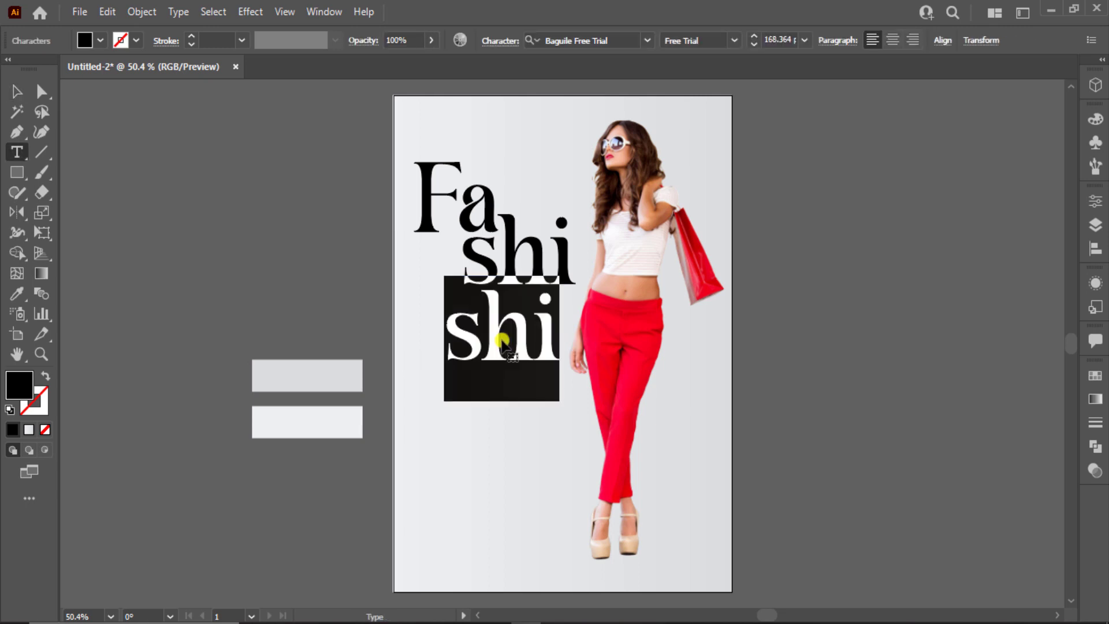
{"action": "type", "text": "on"}
{"action": "left_click", "coordinate": [17, 91]}
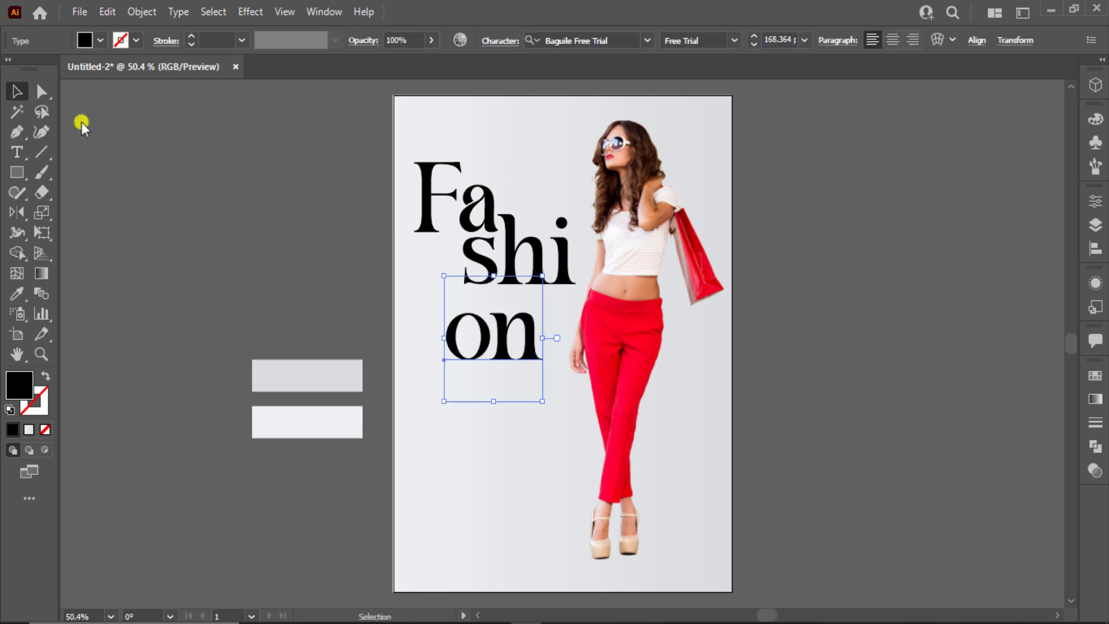
{"action": "left_click", "coordinate": [302, 261]}
{"action": "mouse_move", "coordinate": [506, 359]}
{"action": "left_mouse_down"}
{"action": "mouse_move", "coordinate": [523, 345]}
{"action": "mouse_move", "coordinate": [504, 339]}
{"action": "left_mouse_up"}
{"action": "left_click", "coordinate": [304, 294]}
Draw a circle with the Ellipse tool at the artboard's left edge and enlarge it
{"action": "left_click_drag", "start_coordinate": [354, 448], "coordinate": [150, 108]}
{"action": "left_click", "coordinate": [164, 237]}
{"action": "left_click", "coordinate": [17, 179]}
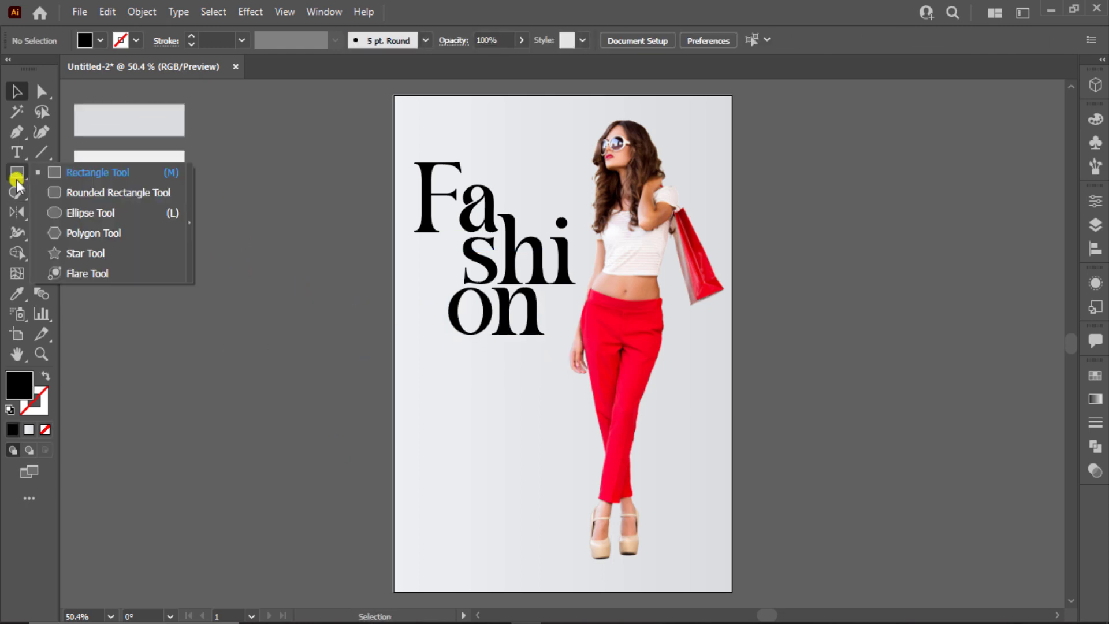
{"action": "left_click", "coordinate": [92, 213]}
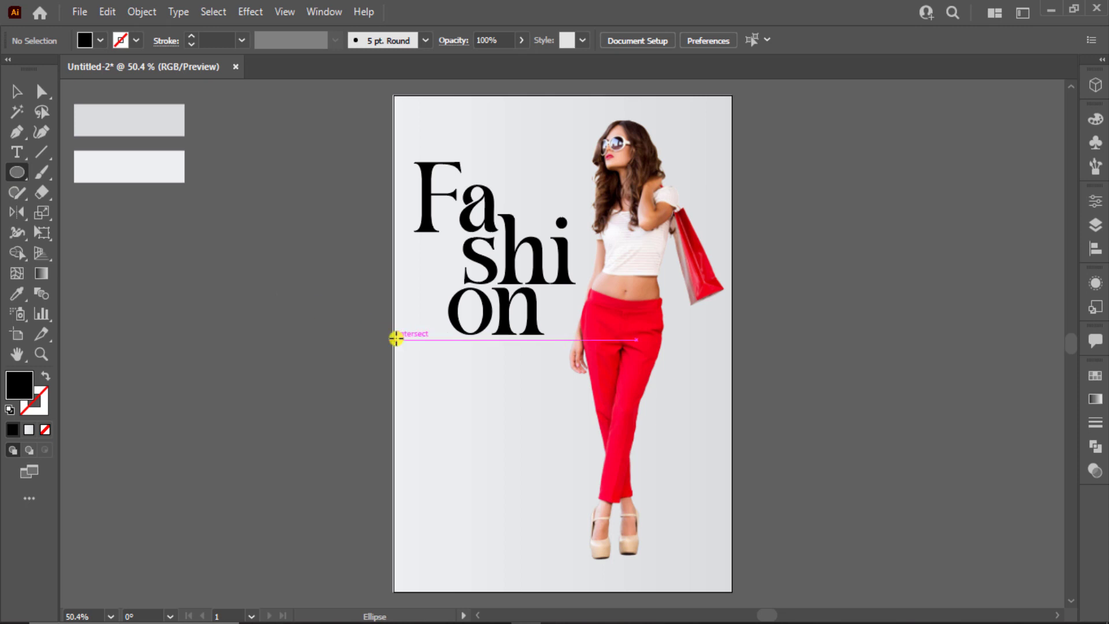
{"action": "left_click_drag", "start_coordinate": [396, 339], "coordinate": [454, 399]}
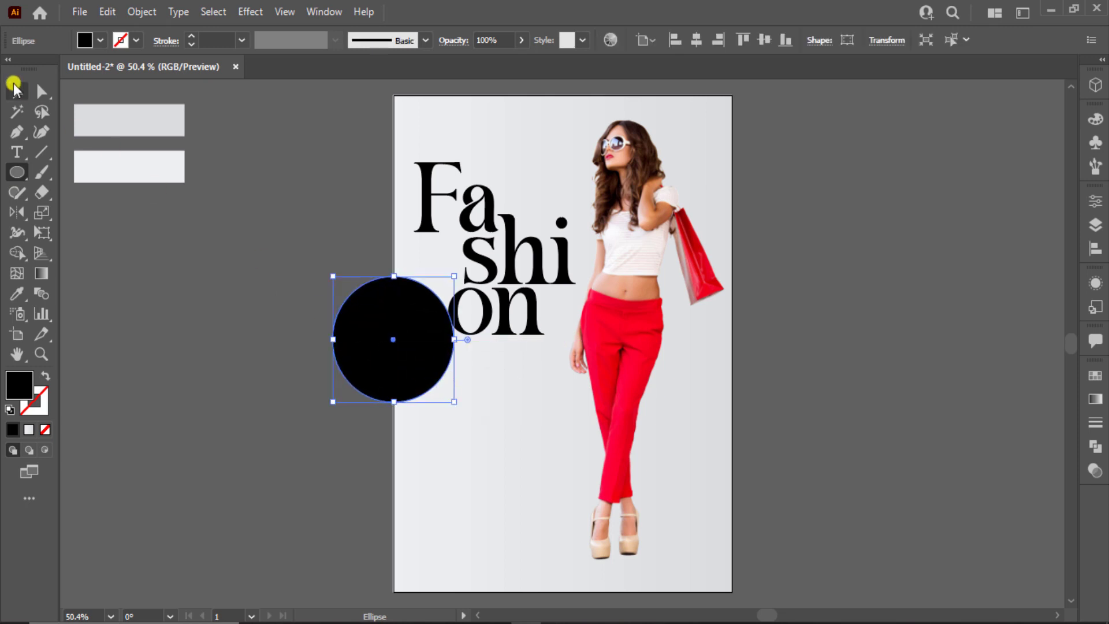
{"action": "left_click", "coordinate": [14, 88]}
{"action": "left_click_drag", "start_coordinate": [374, 313], "coordinate": [399, 315]}
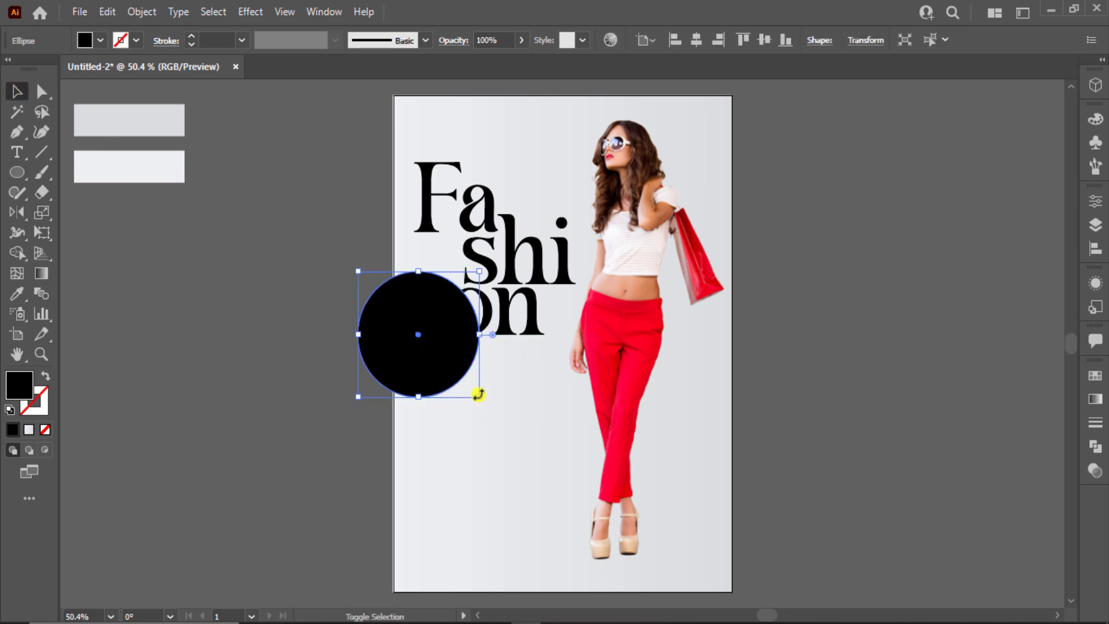
{"action": "mouse_move", "coordinate": [478, 394]}
{"action": "left_mouse_down"}
{"action": "mouse_move", "coordinate": [495, 408]}
{"action": "mouse_move", "coordinate": [468, 380]}
{"action": "left_mouse_up"}
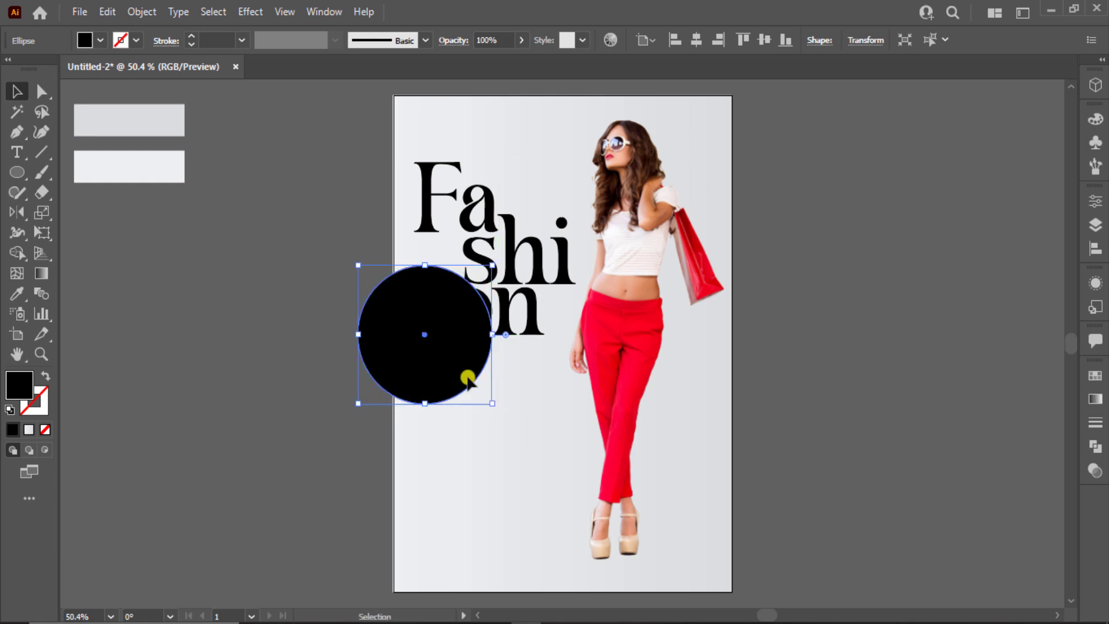
Fill the circle with the trousers' red, send it behind 'on', and shift it down-right
{"action": "key", "text": "i"}
{"action": "left_click", "coordinate": [599, 350]}
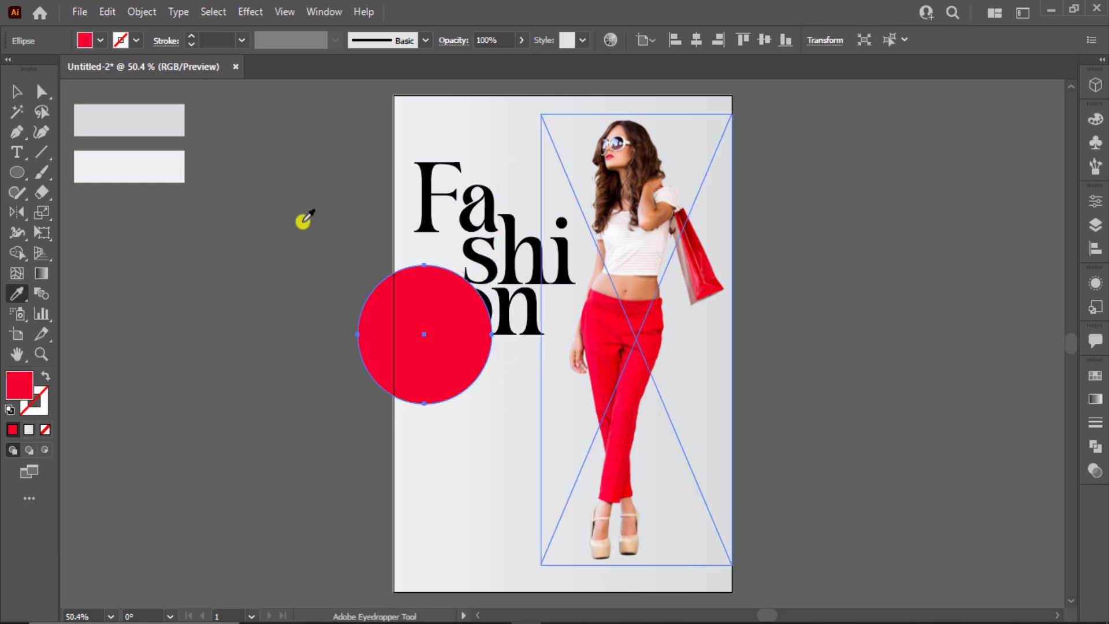
{"action": "left_click", "coordinate": [11, 90]}
{"action": "key", "text": "ctrl+["}
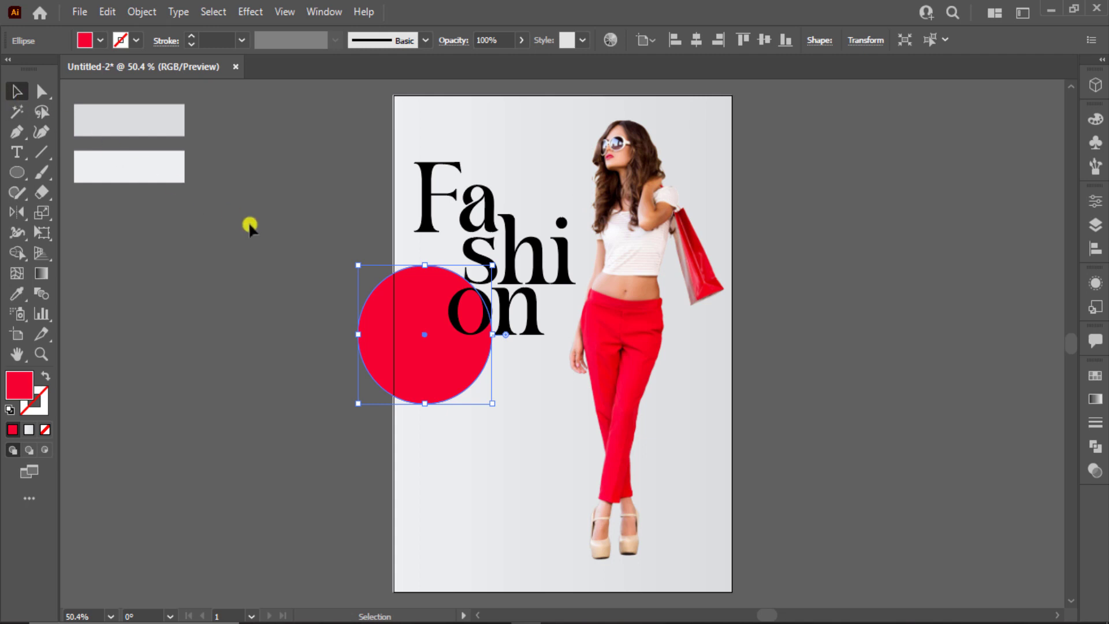
{"action": "left_click", "coordinate": [363, 299]}
{"action": "left_click_drag", "start_coordinate": [421, 354], "coordinate": [435, 376]}
{"action": "left_click", "coordinate": [216, 286]}
Add a 'Just' text object set in Satista and move it onto the red circle
{"action": "left_click", "coordinate": [17, 152]}
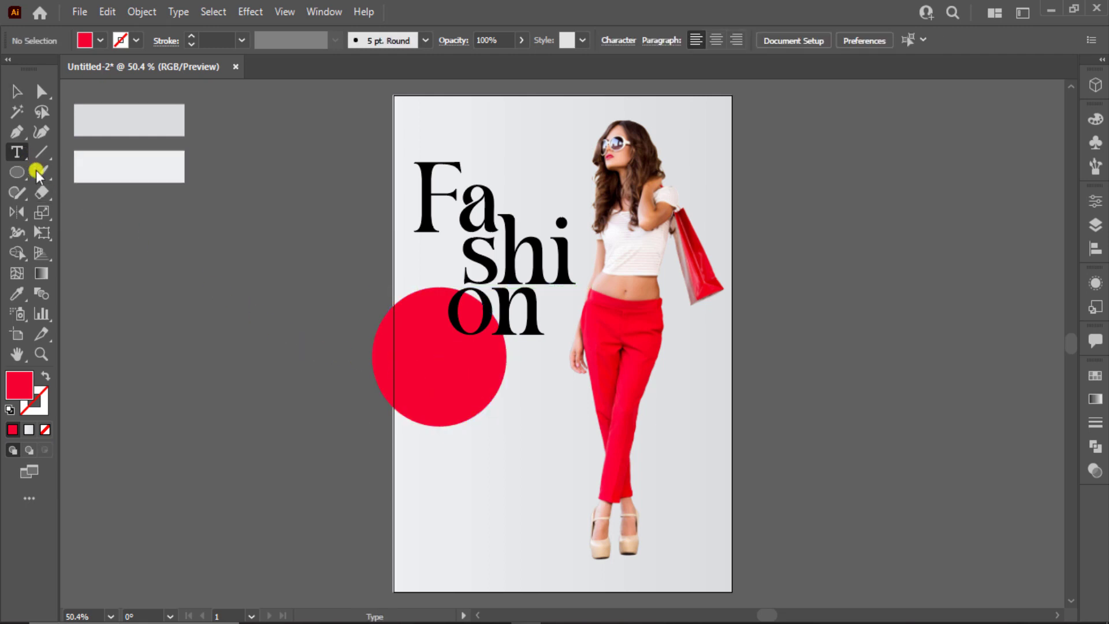
{"action": "left_click", "coordinate": [147, 289]}
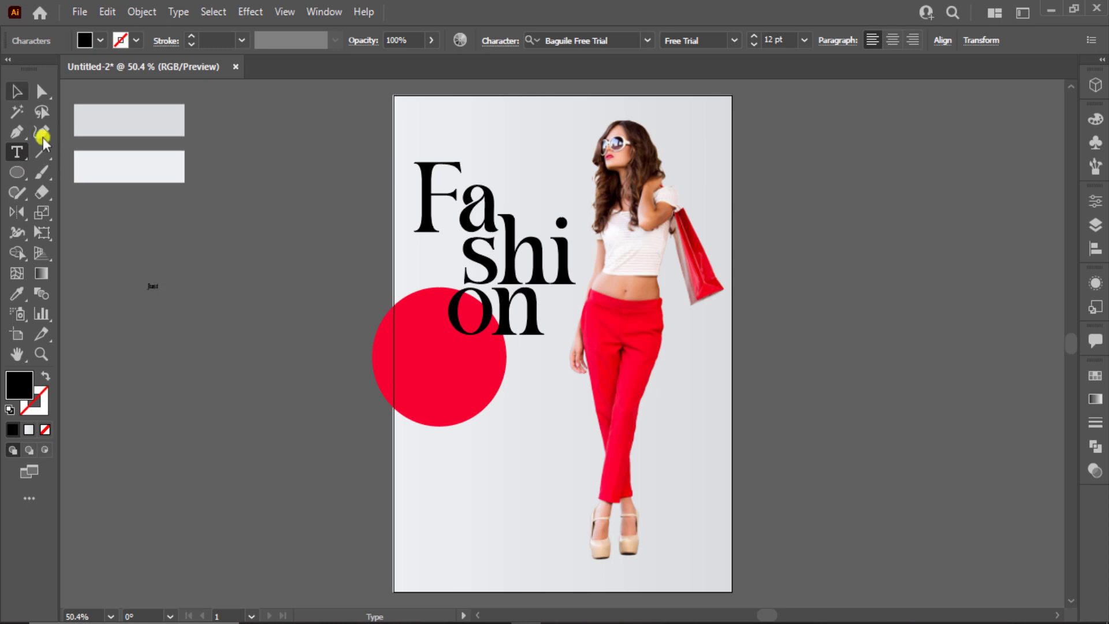
{"action": "left_click", "coordinate": [15, 92]}
{"action": "left_click", "coordinate": [602, 41]}
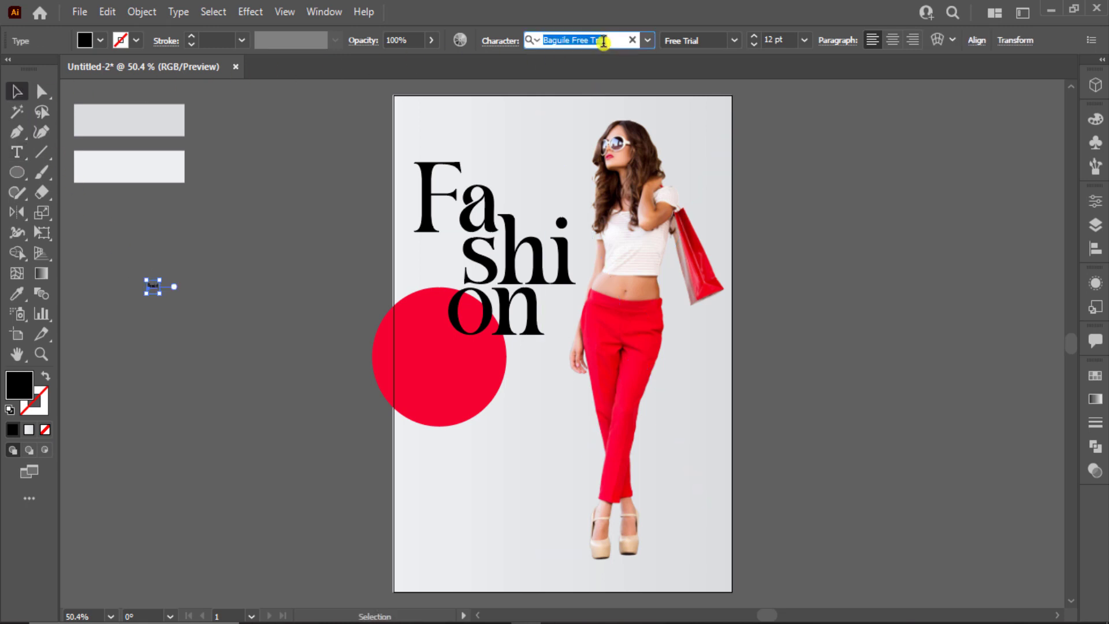
{"action": "type", "text": "sati"}
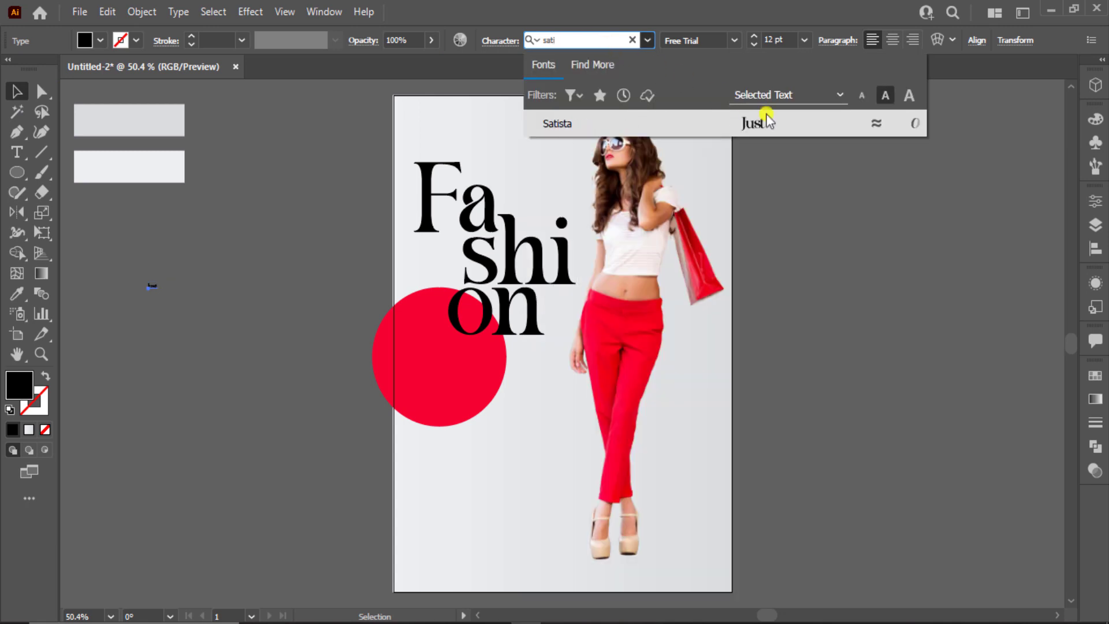
{"action": "left_click", "coordinate": [768, 121]}
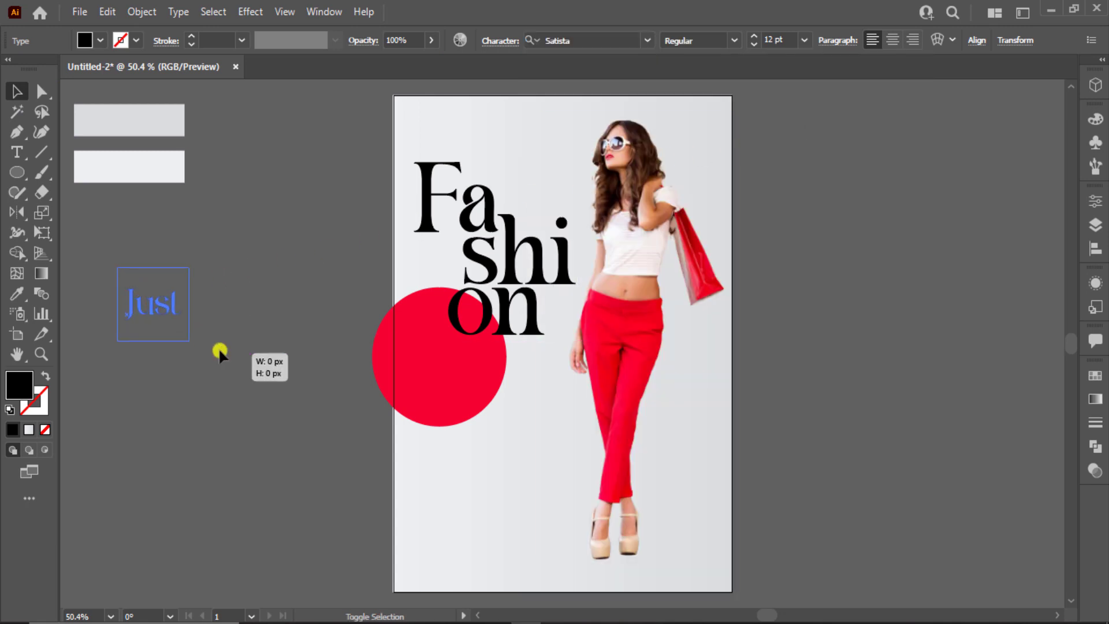
{"action": "left_click_drag", "start_coordinate": [159, 310], "coordinate": [438, 355]}
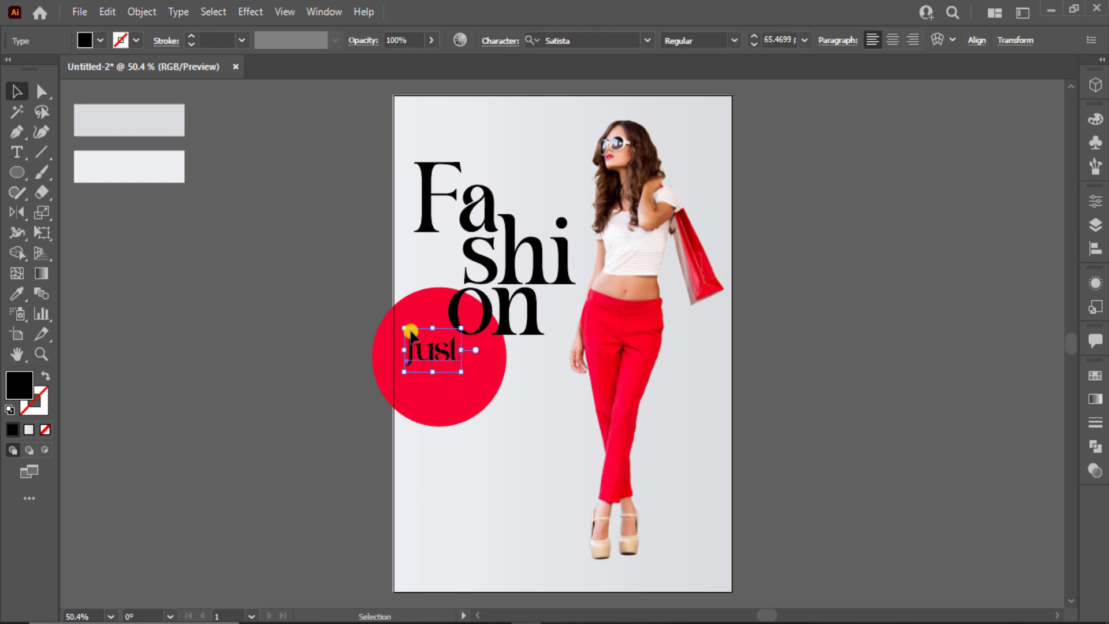
Fill 'Just' white, lower the red circle slightly, and nudge 'Just' into place
{"action": "left_click", "coordinate": [101, 43]}
{"action": "left_click", "coordinate": [33, 67]}
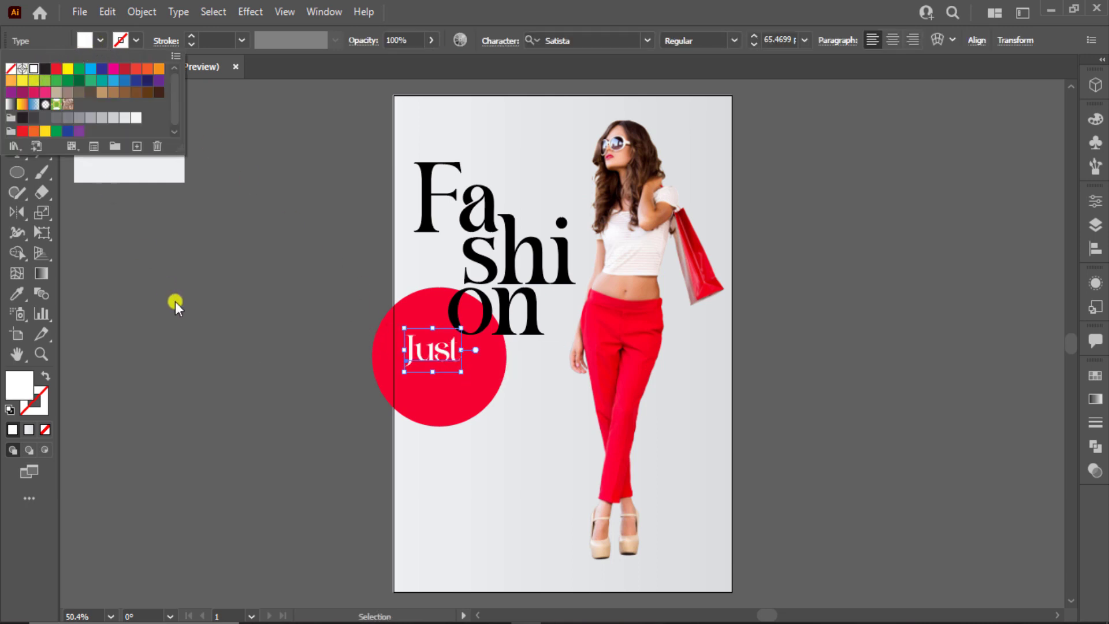
{"action": "left_click", "coordinate": [177, 302]}
{"action": "left_click_drag", "start_coordinate": [447, 351], "coordinate": [307, 278]}
{"action": "key", "text": "ctrl+shift+a"}
Duplicate 'Just', retype the copy as 'For', and place it beneath 'Just'
{"action": "left_click", "coordinate": [314, 338]}
{"action": "scroll", "coordinate": [315, 338], "scroll_direction": "up", "scroll_amount": 4}
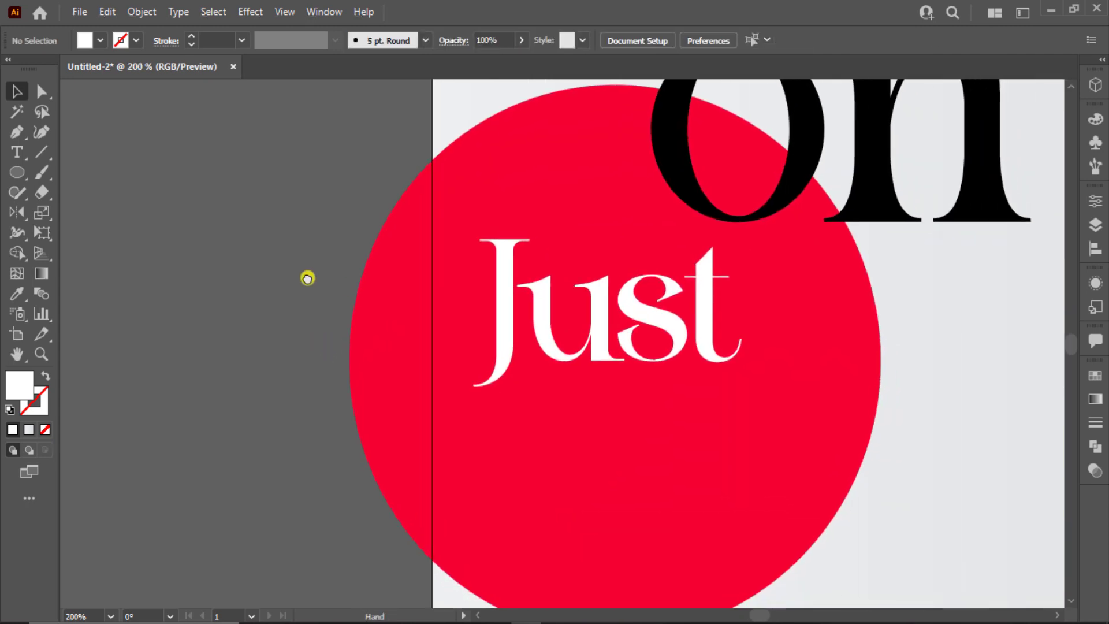
{"action": "left_click_drag", "start_coordinate": [731, 334], "coordinate": [734, 330]}
{"action": "left_click_drag", "start_coordinate": [624, 368], "coordinate": [626, 421]}
{"action": "double_click", "coordinate": [621, 418]}
{"action": "type", "text": "For"}
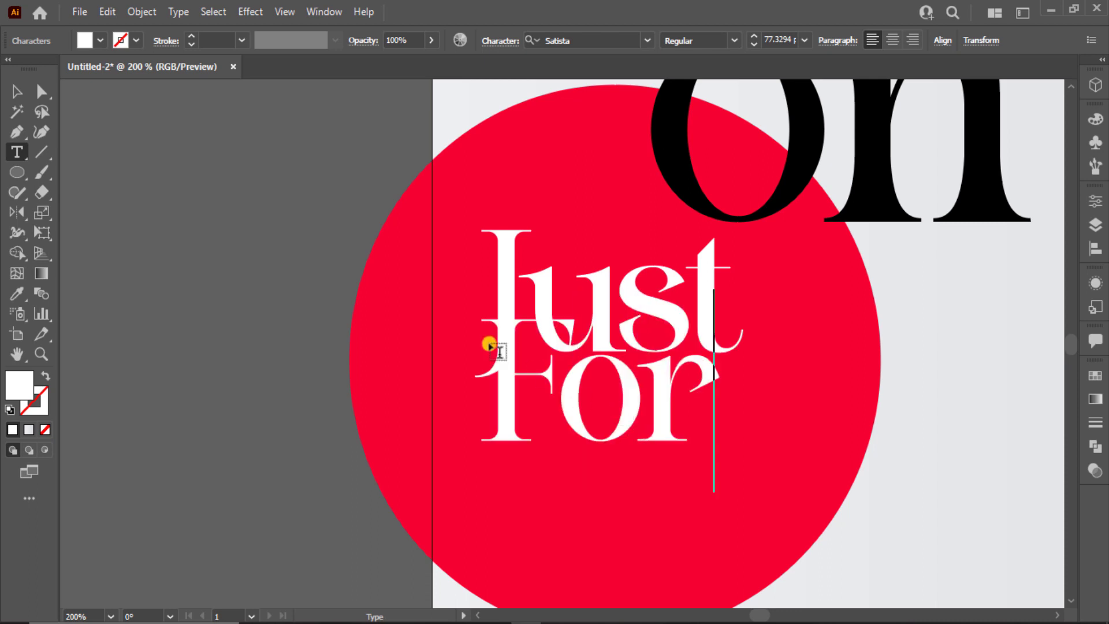
{"action": "left_click", "coordinate": [26, 92]}
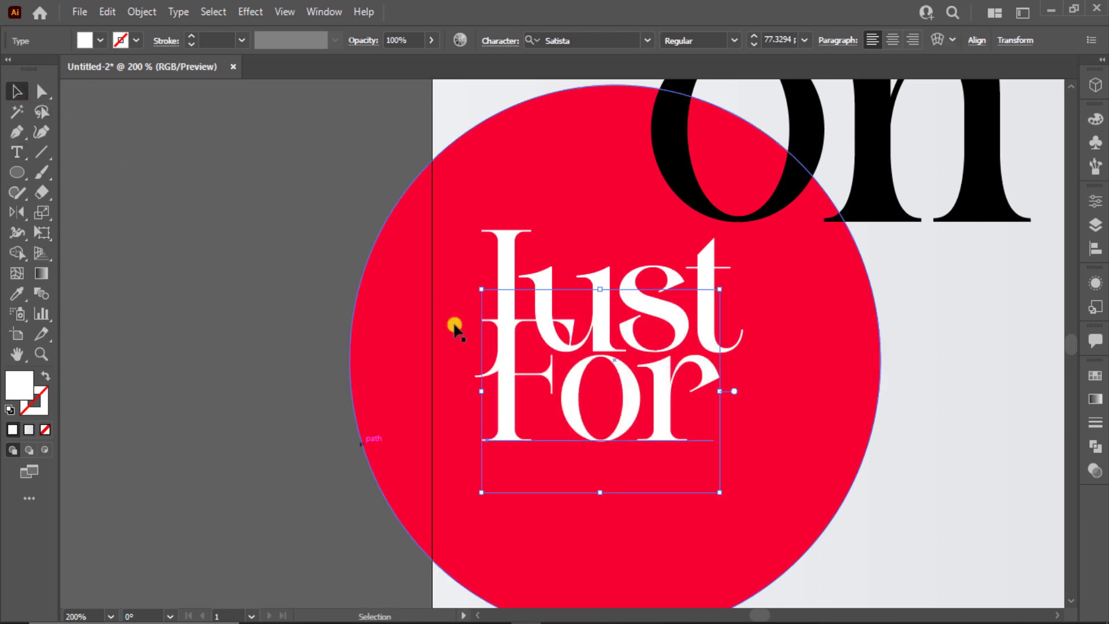
{"action": "left_click_drag", "start_coordinate": [648, 437], "coordinate": [690, 484]}
{"action": "left_click", "coordinate": [309, 341]}
Type a new 'You' text object and set it in Vivaldi Italic
{"action": "left_click", "coordinate": [19, 153]}
{"action": "left_click", "coordinate": [120, 216]}
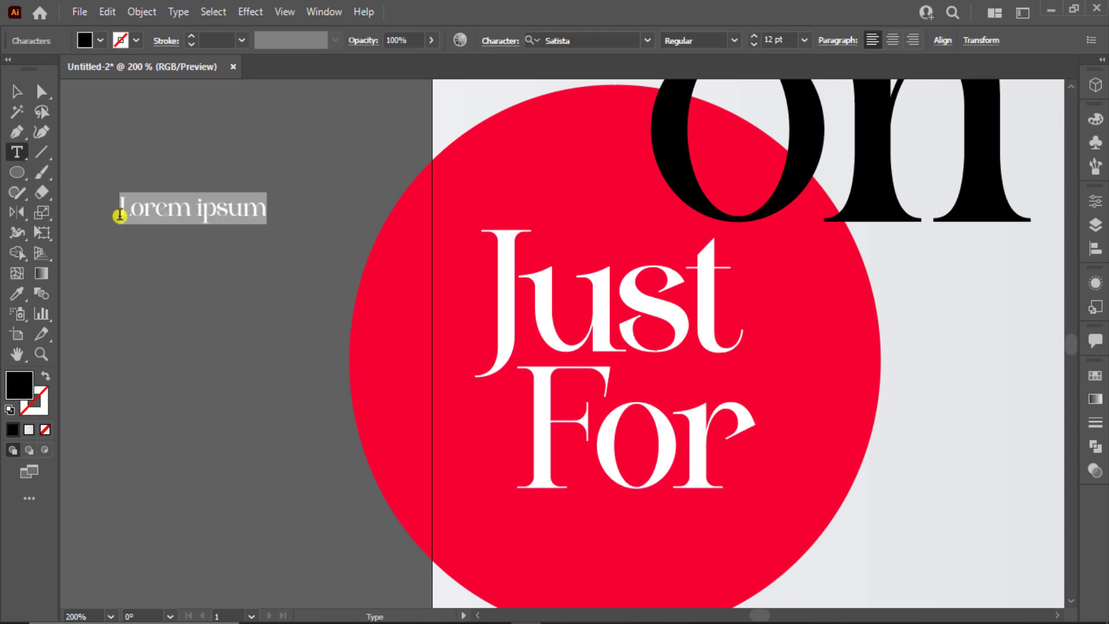
{"action": "type", "text": "Y"}
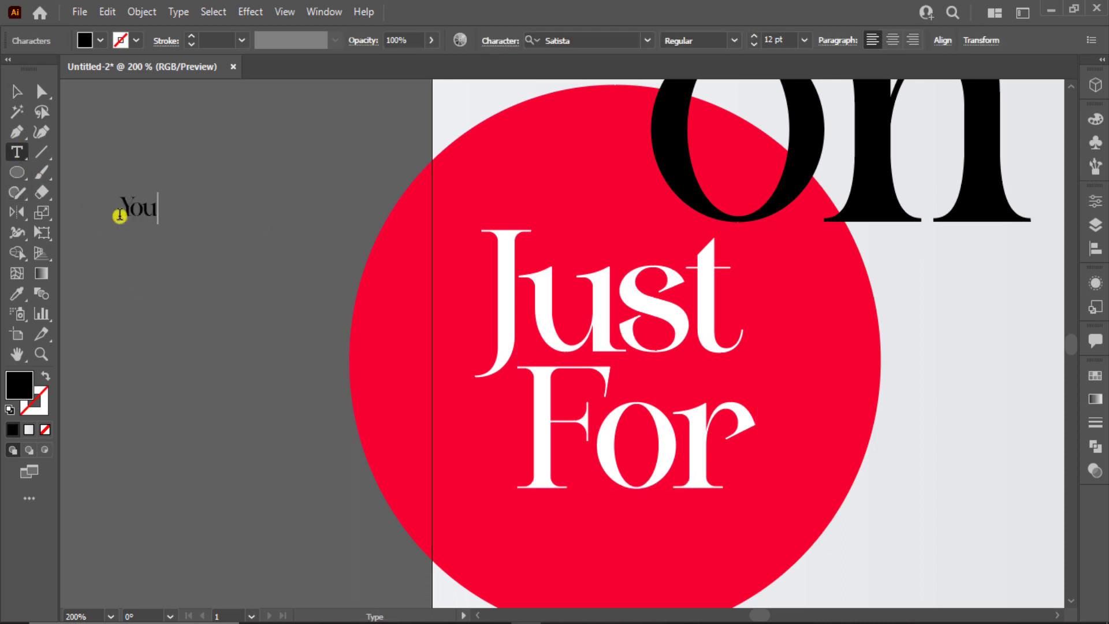
{"action": "type", "text": "ou"}
{"action": "left_click", "coordinate": [17, 92]}
{"action": "left_click", "coordinate": [644, 41]}
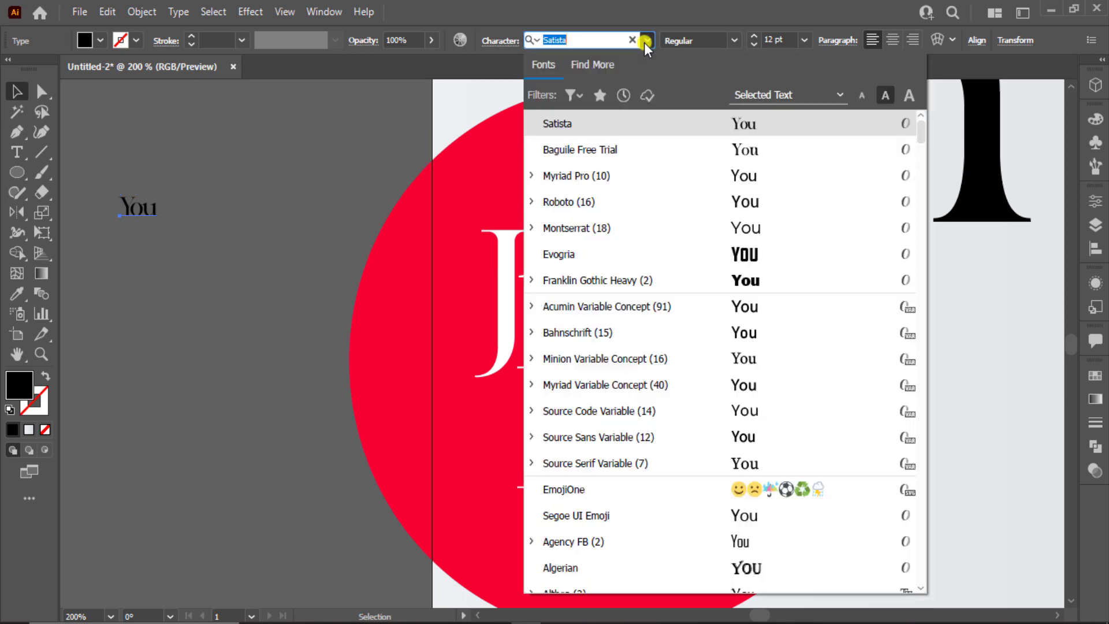
{"action": "scroll", "coordinate": [908, 148], "scroll_direction": "down", "scroll_amount": 15}
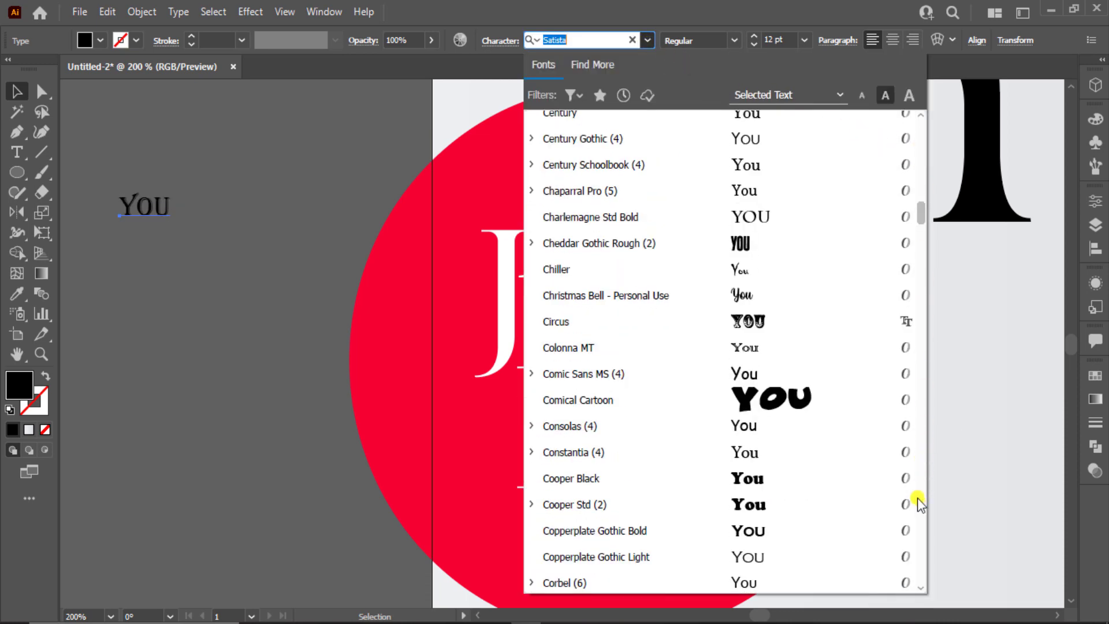
{"action": "scroll", "coordinate": [791, 500], "scroll_direction": "down", "scroll_amount": 20}
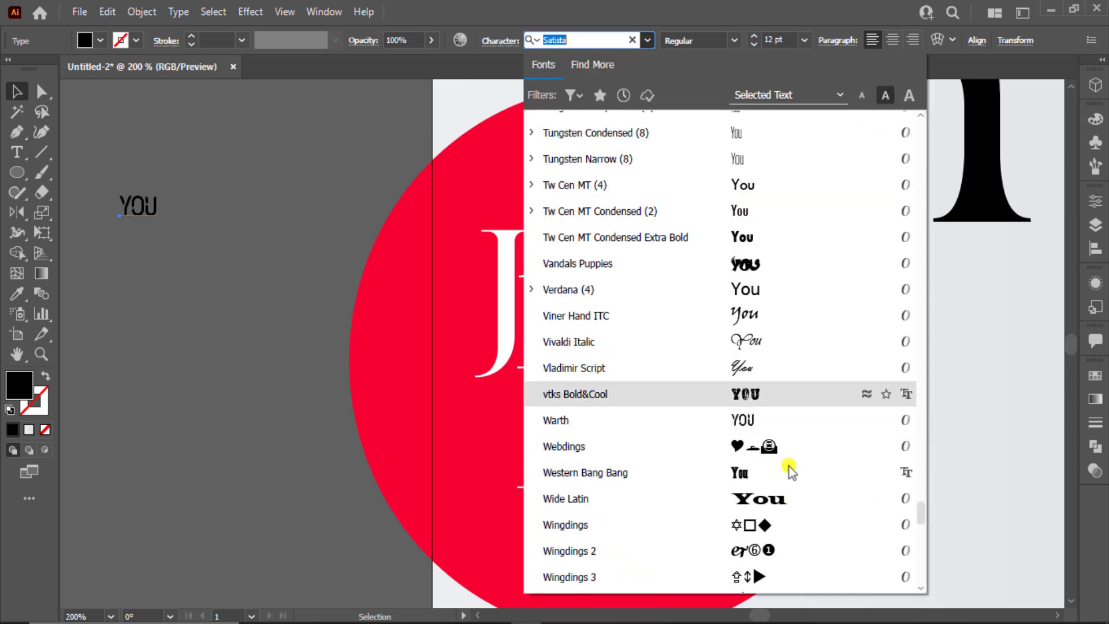
{"action": "left_click", "coordinate": [773, 342]}
Enlarge 'You' and change its font to Feeling Lovely
{"action": "left_click_drag", "start_coordinate": [179, 223], "coordinate": [261, 320]}
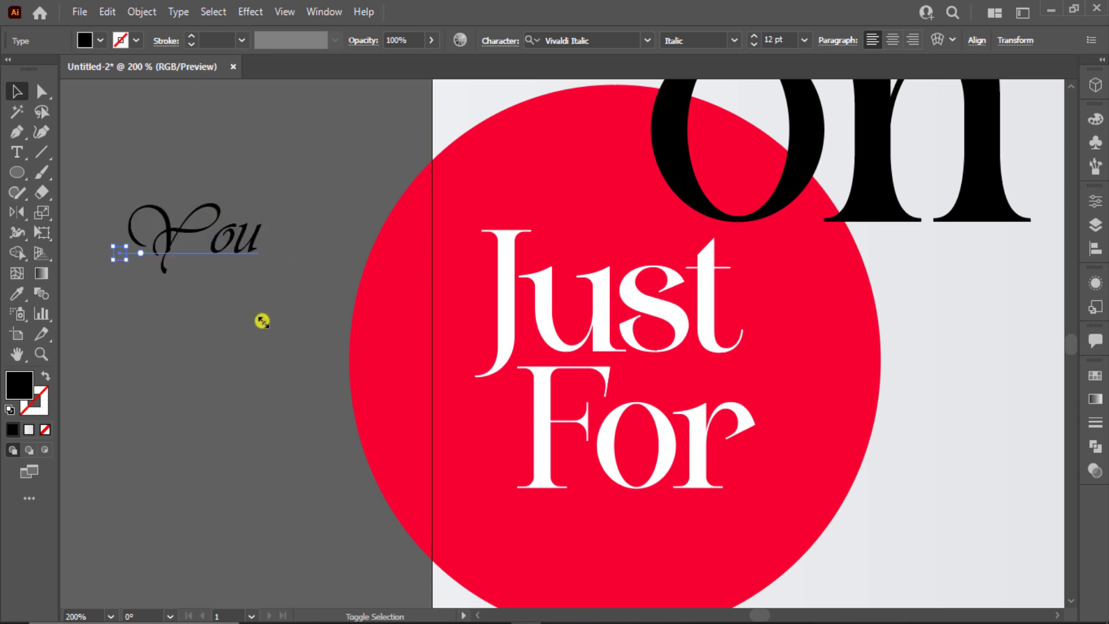
{"action": "left_click", "coordinate": [647, 41]}
{"action": "scroll", "coordinate": [722, 176], "scroll_direction": "down", "scroll_amount": 5}
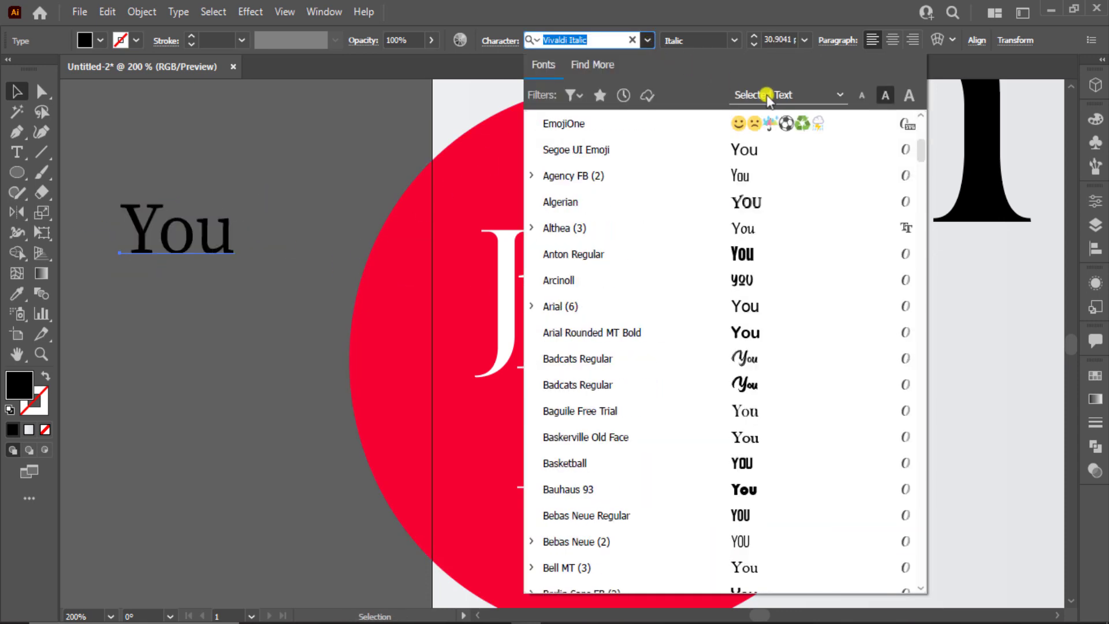
{"action": "left_click_drag", "start_coordinate": [921, 157], "coordinate": [913, 257]}
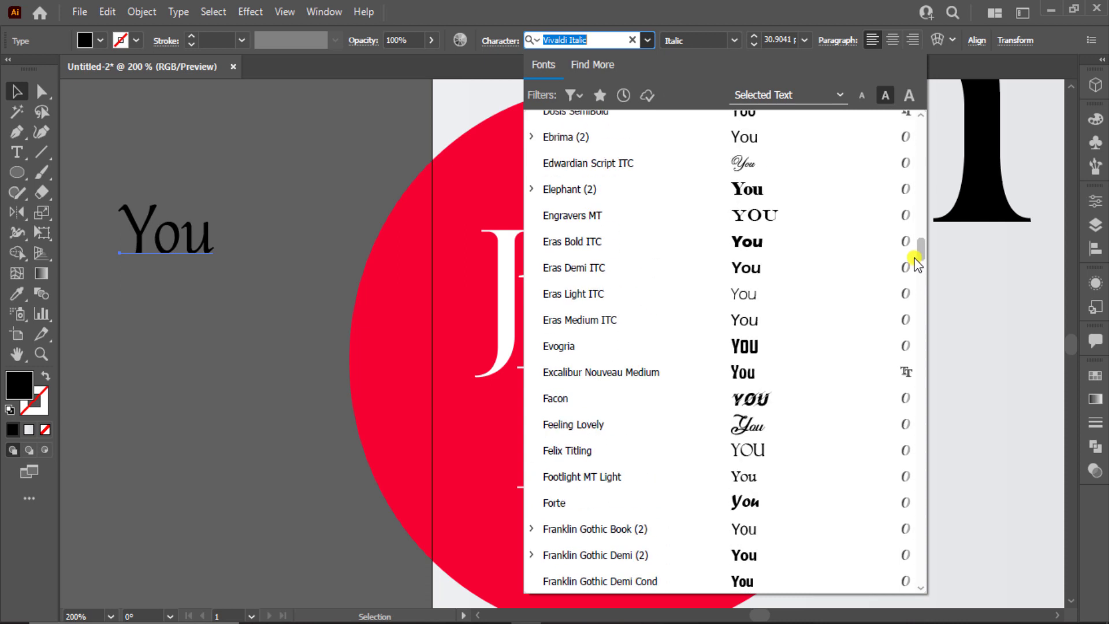
{"action": "left_click", "coordinate": [777, 417]}
Place 'You' on the circle below 'For', tilt and enlarge it, and fill it yellow
{"action": "left_click_drag", "start_coordinate": [249, 241], "coordinate": [737, 512]}
{"action": "left_click_drag", "start_coordinate": [754, 451], "coordinate": [735, 421]}
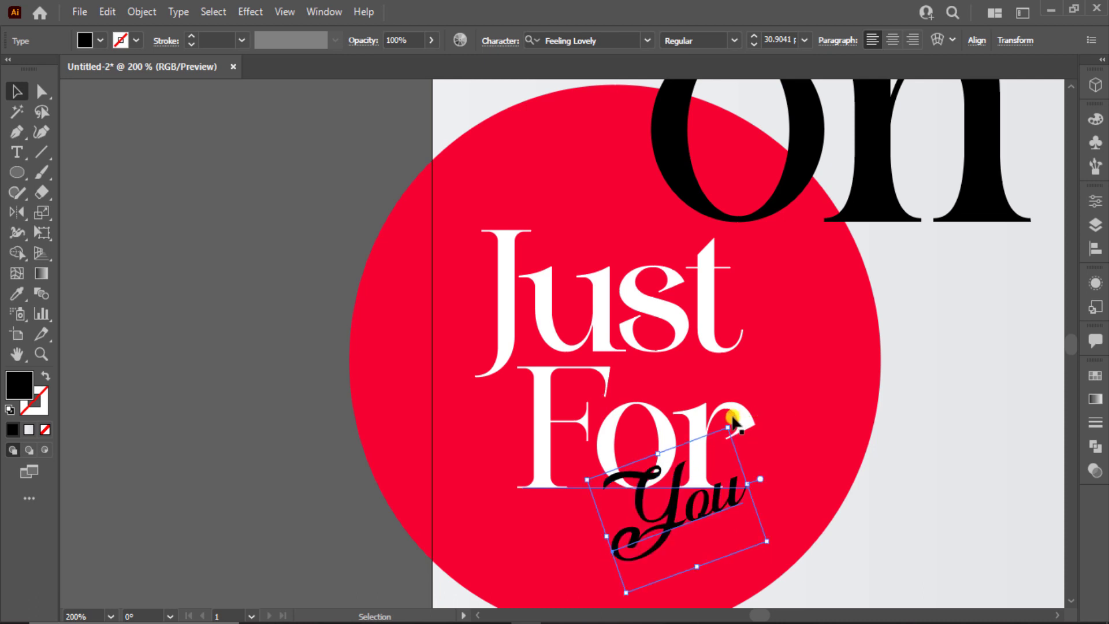
{"action": "left_click_drag", "start_coordinate": [770, 537], "coordinate": [723, 508]}
{"action": "left_click", "coordinate": [100, 39]}
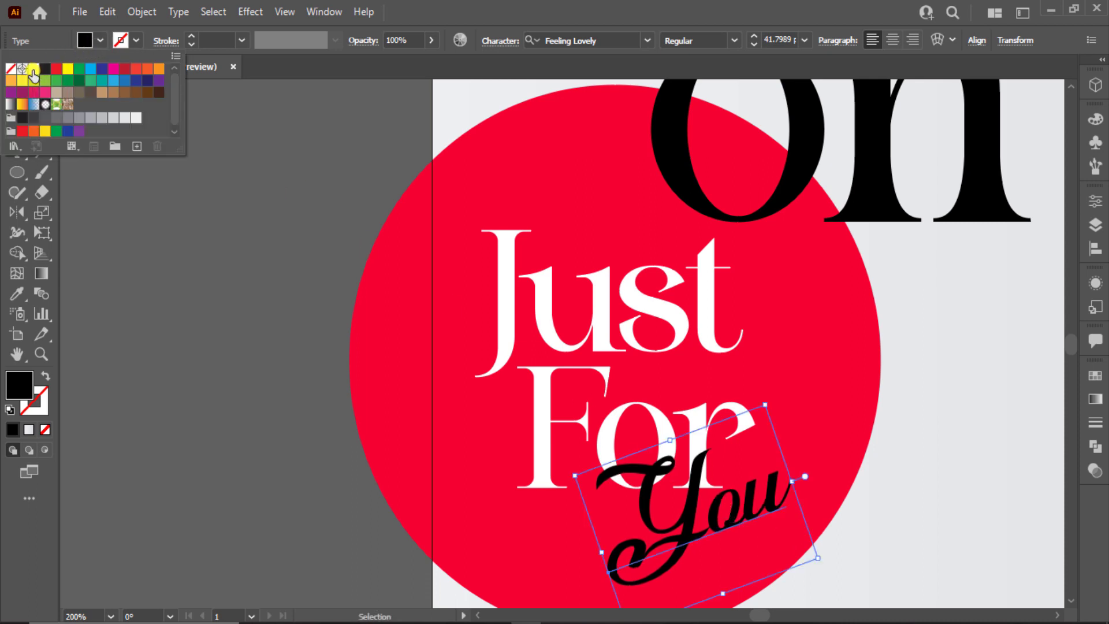
{"action": "left_click", "coordinate": [45, 131]}
{"action": "left_click", "coordinate": [171, 317]}
{"action": "left_click", "coordinate": [171, 317]}
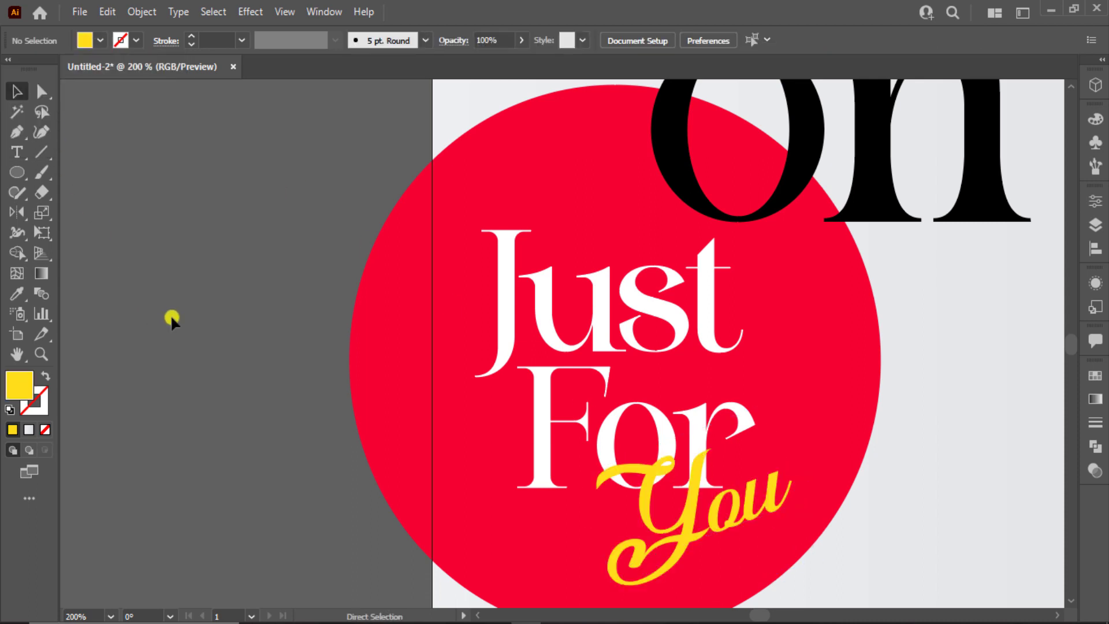
{"action": "key", "text": "ctrl+0"}
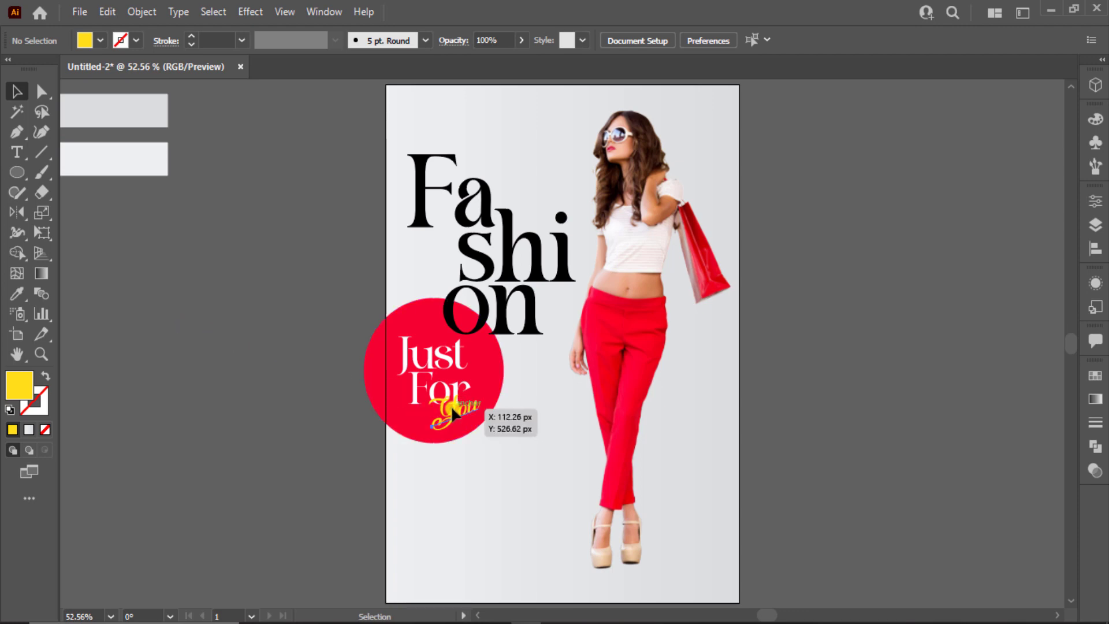
Shift 'Just' and 'For' up-left and raise 'You' about 17 px on the circle
{"action": "left_click", "coordinate": [470, 413]}
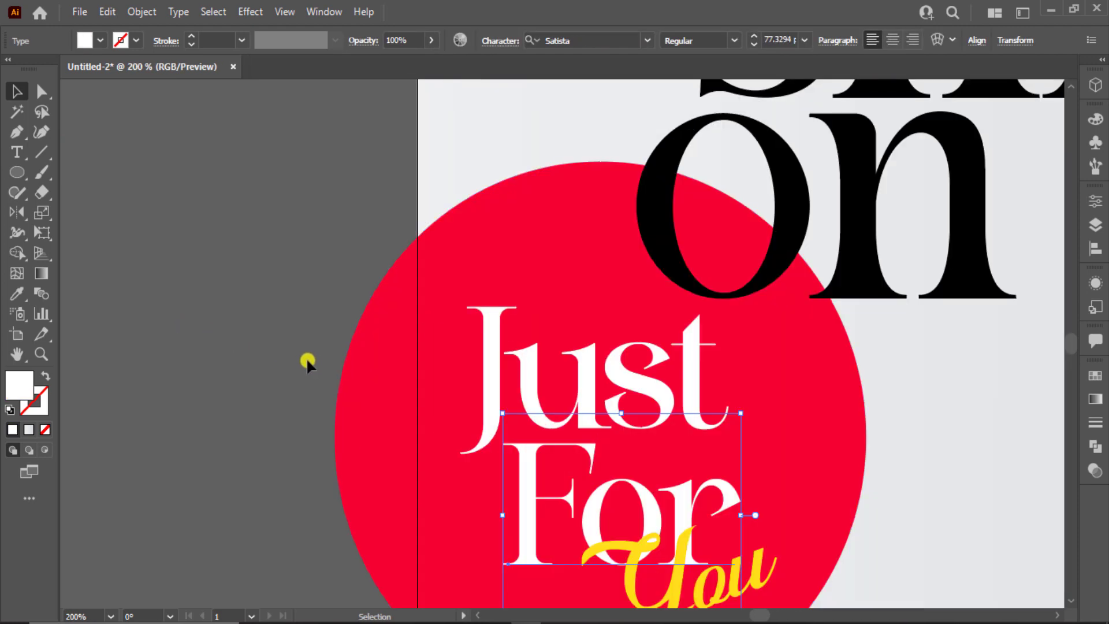
{"action": "left_click", "coordinate": [307, 359]}
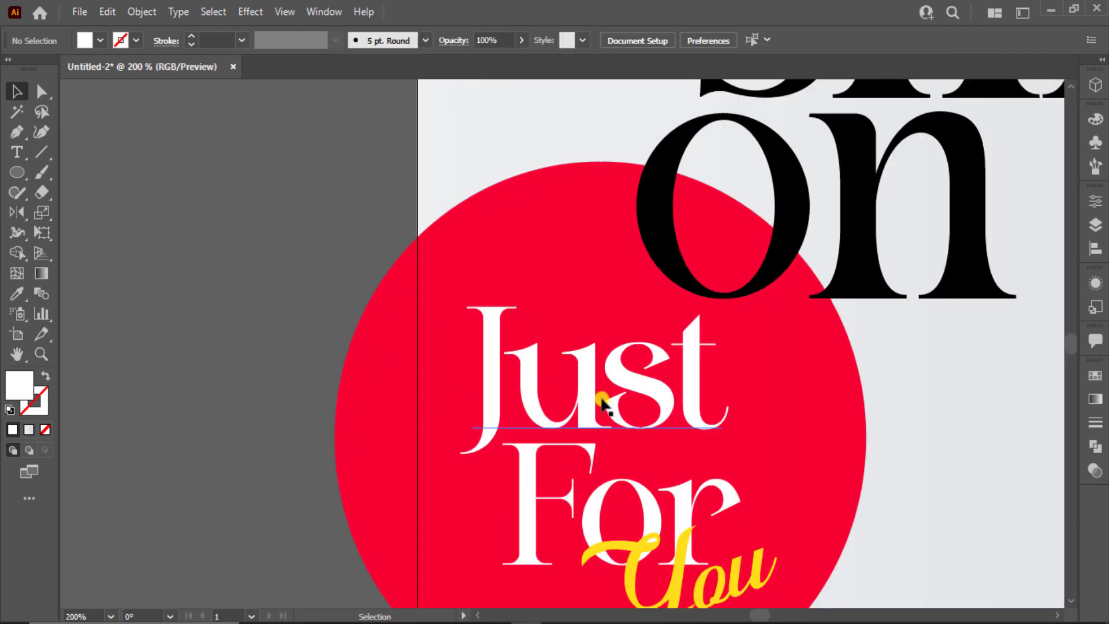
{"action": "left_click_drag", "start_coordinate": [639, 403], "coordinate": [619, 394]}
{"action": "scroll", "coordinate": [656, 439], "scroll_direction": "down", "scroll_amount": 2}
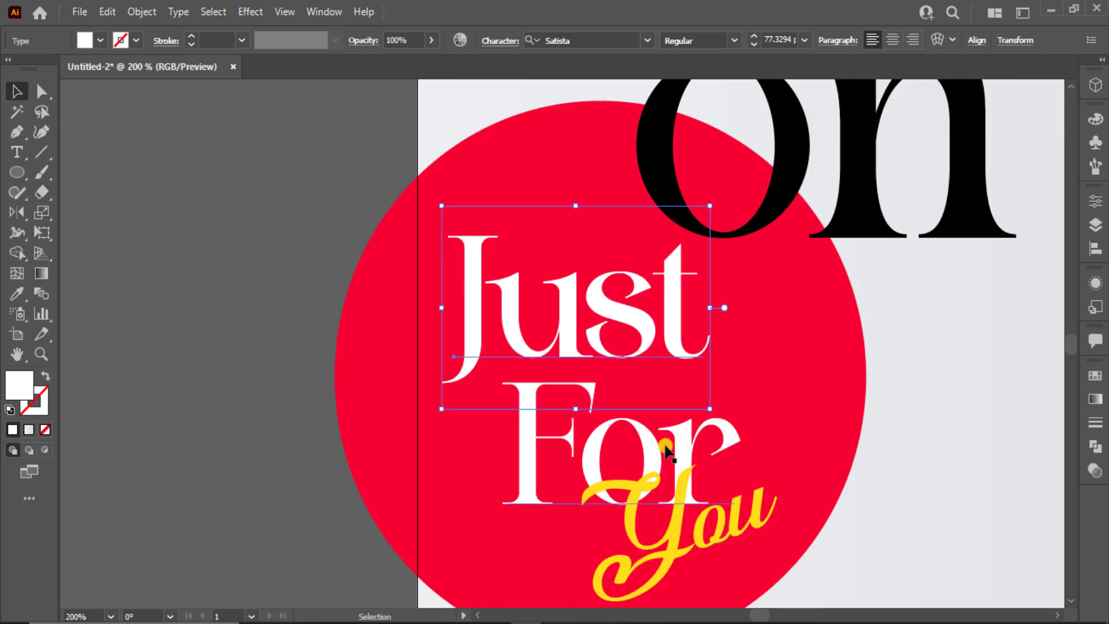
{"action": "left_click_drag", "start_coordinate": [651, 453], "coordinate": [626, 436]}
{"action": "left_click_drag", "start_coordinate": [727, 521], "coordinate": [727, 511]}
{"action": "left_click", "coordinate": [248, 13]}
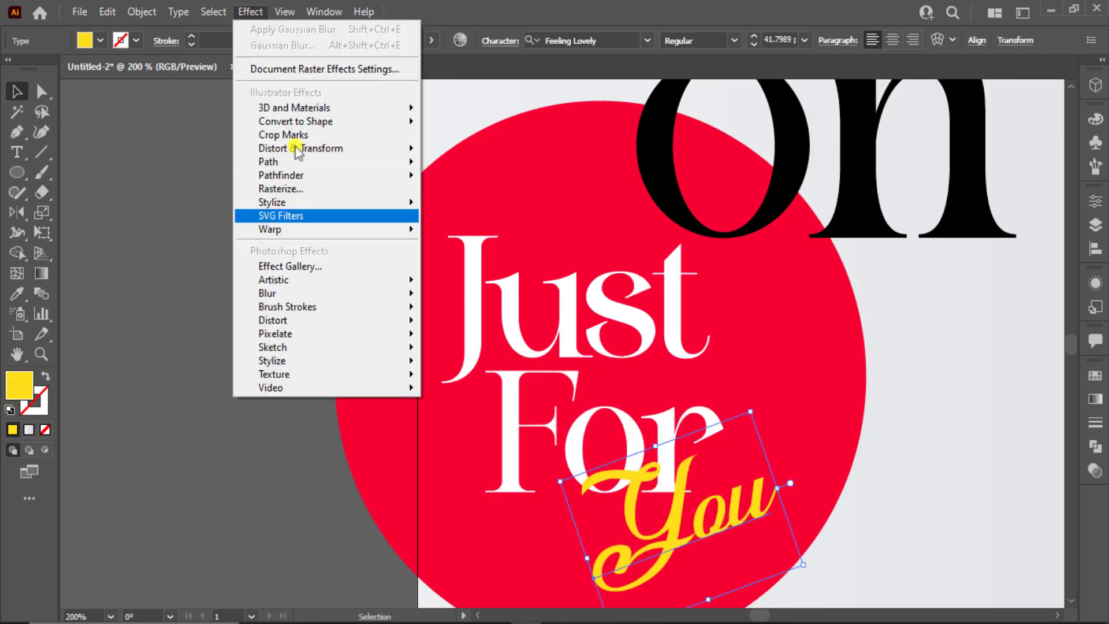
Add a Drop Shadow to 'You', entering 1 px blur and 2 px offsets
{"action": "mouse_move", "coordinate": [328, 207]}
{"action": "left_click", "coordinate": [444, 208]}
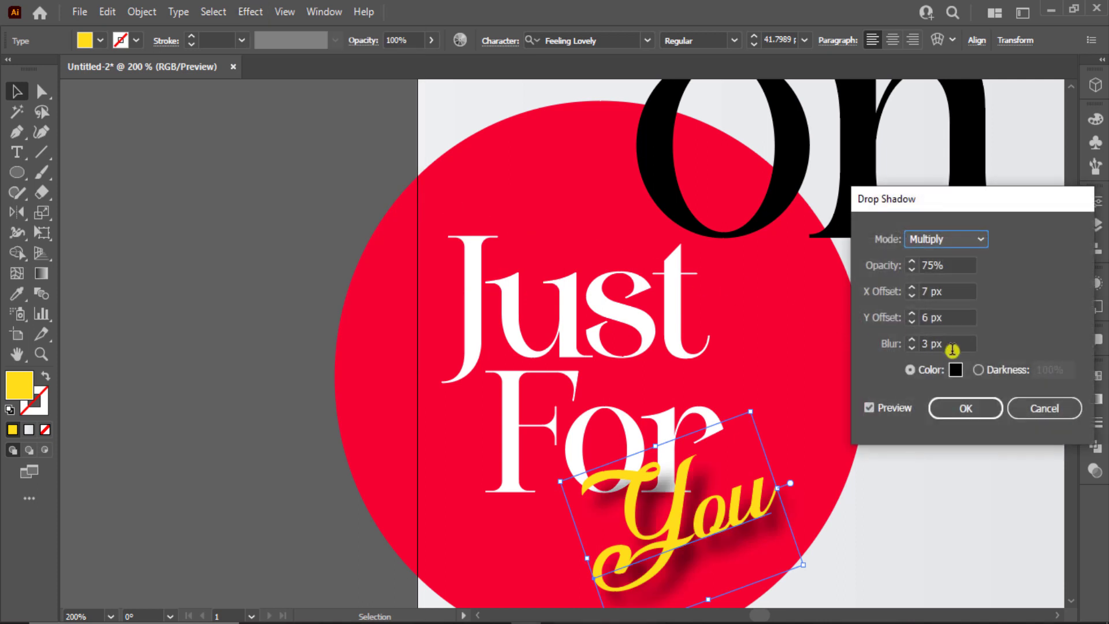
{"action": "left_click", "coordinate": [931, 343]}
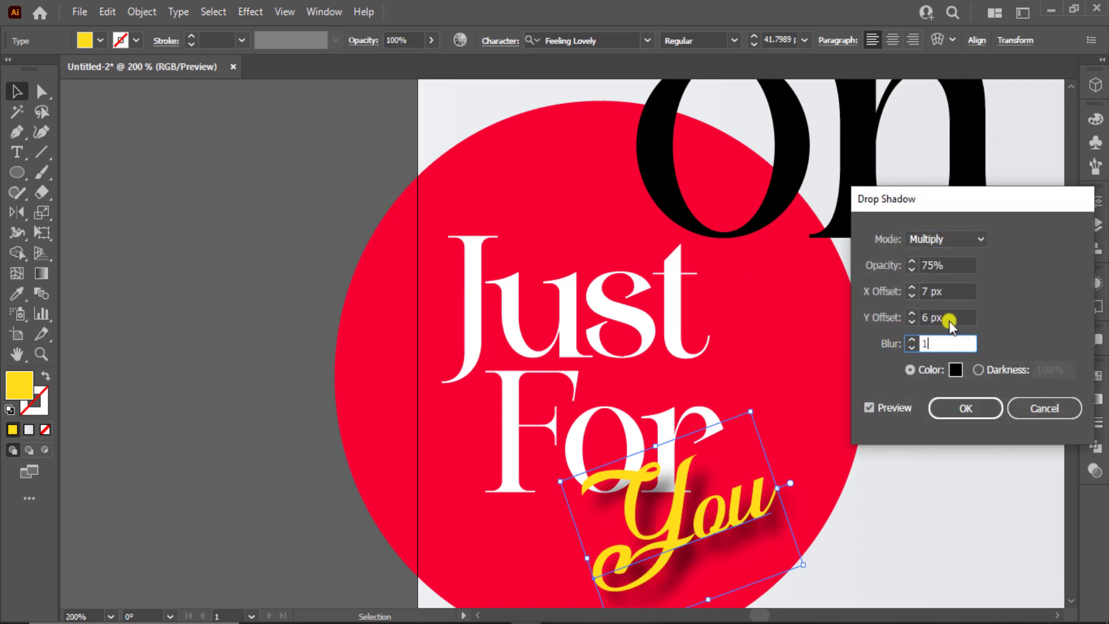
{"action": "type", "text": "1"}
{"action": "left_click", "coordinate": [913, 314]}
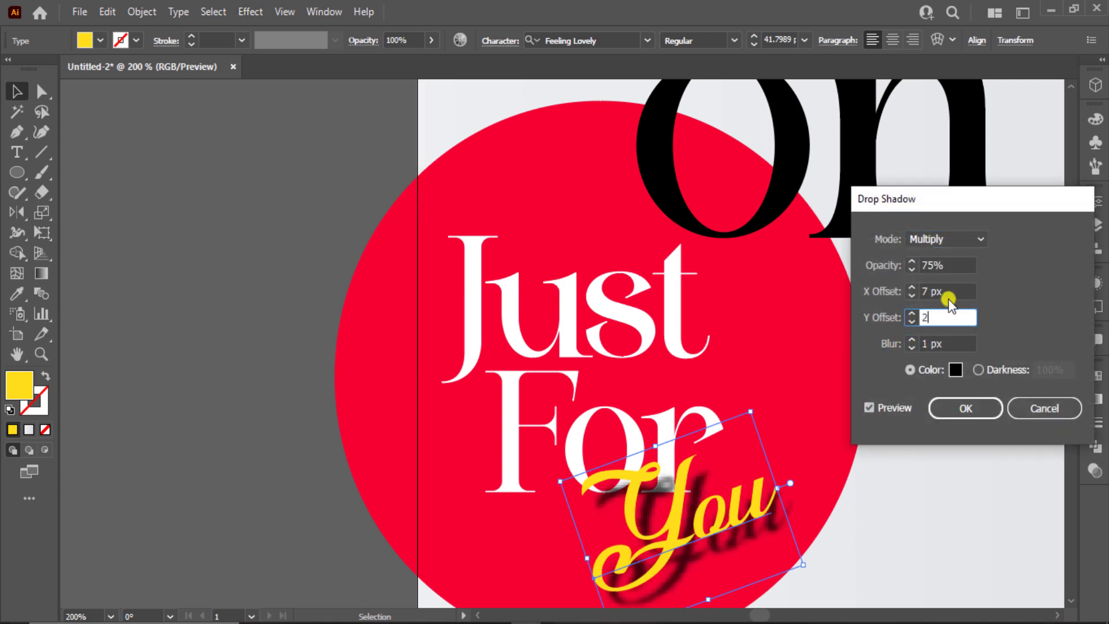
{"action": "type", "text": "2"}
{"action": "left_click", "coordinate": [898, 295]}
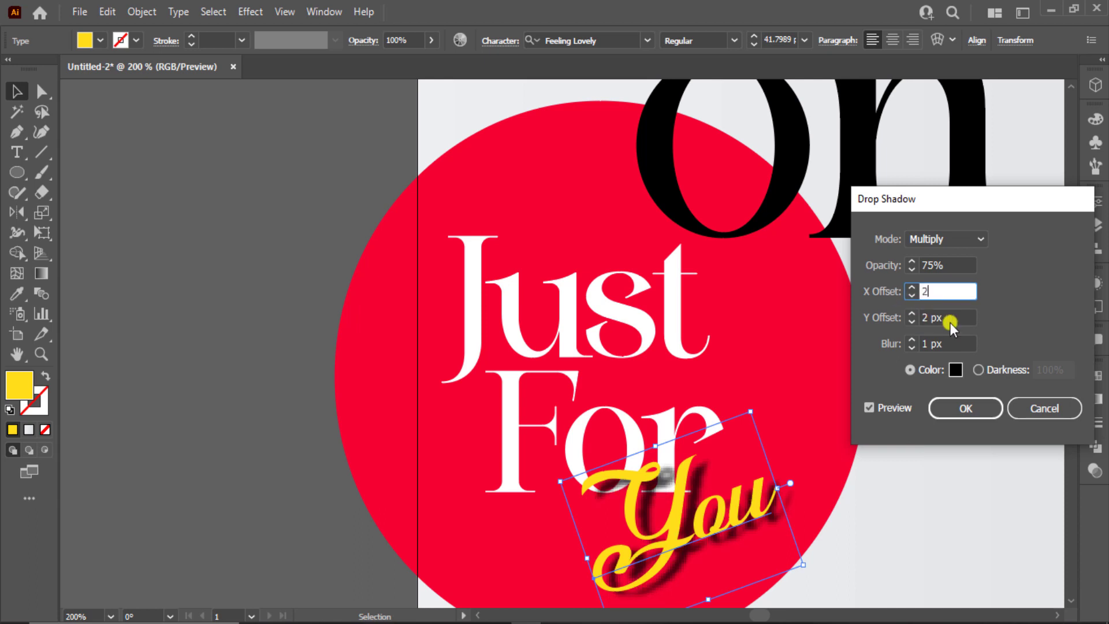
{"action": "left_click", "coordinate": [950, 318]}
{"action": "left_click", "coordinate": [946, 294]}
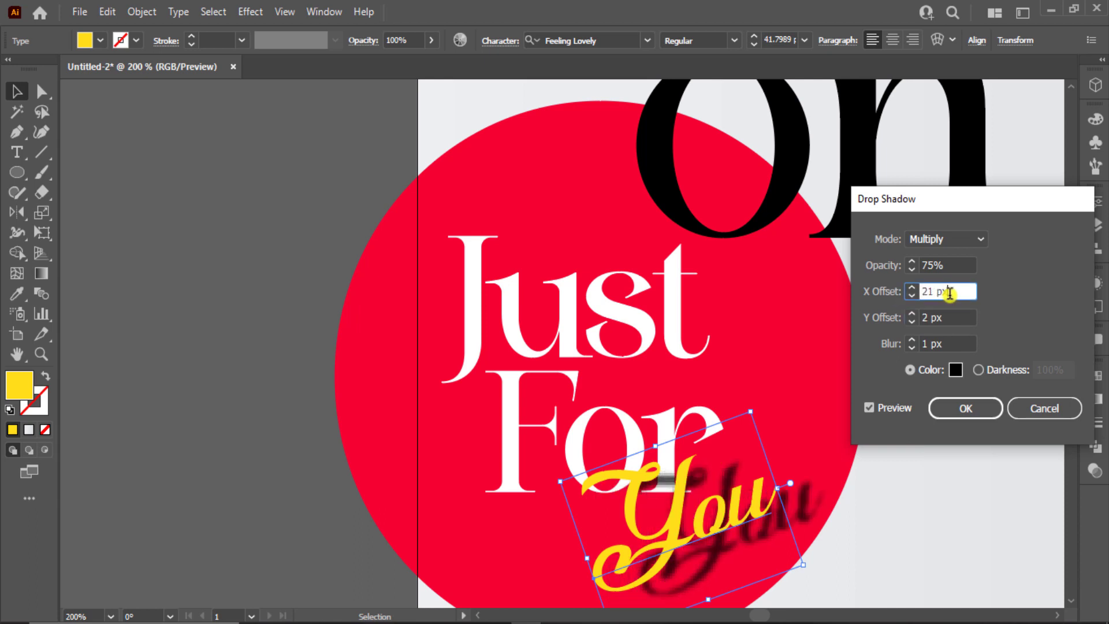
{"action": "type", "text": "2"}
{"action": "left_click", "coordinate": [943, 317]}
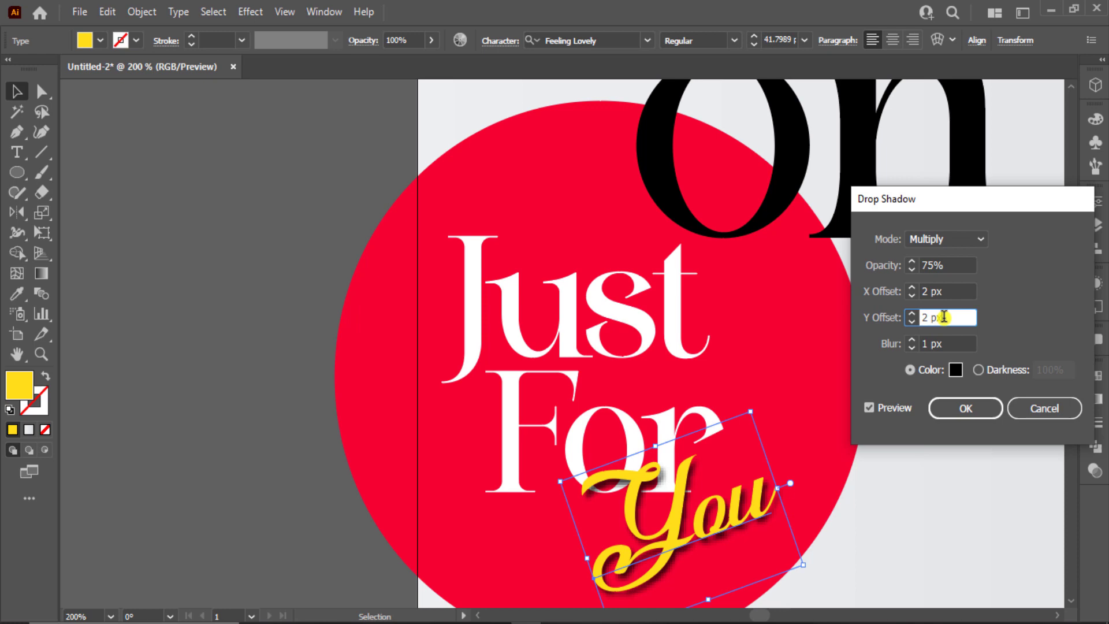
Finalize the shadow at 3 px X and Y offsets with 1 px blur
{"action": "left_click", "coordinate": [912, 339]}
{"action": "left_click", "coordinate": [910, 345]}
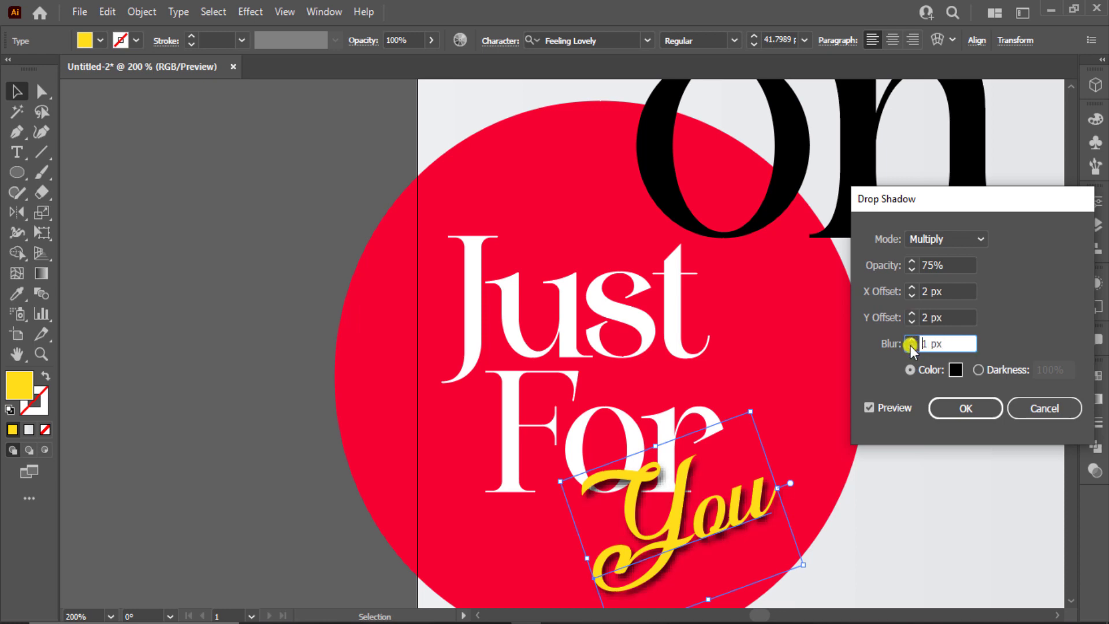
{"action": "left_click", "coordinate": [911, 313]}
{"action": "left_click", "coordinate": [910, 287]}
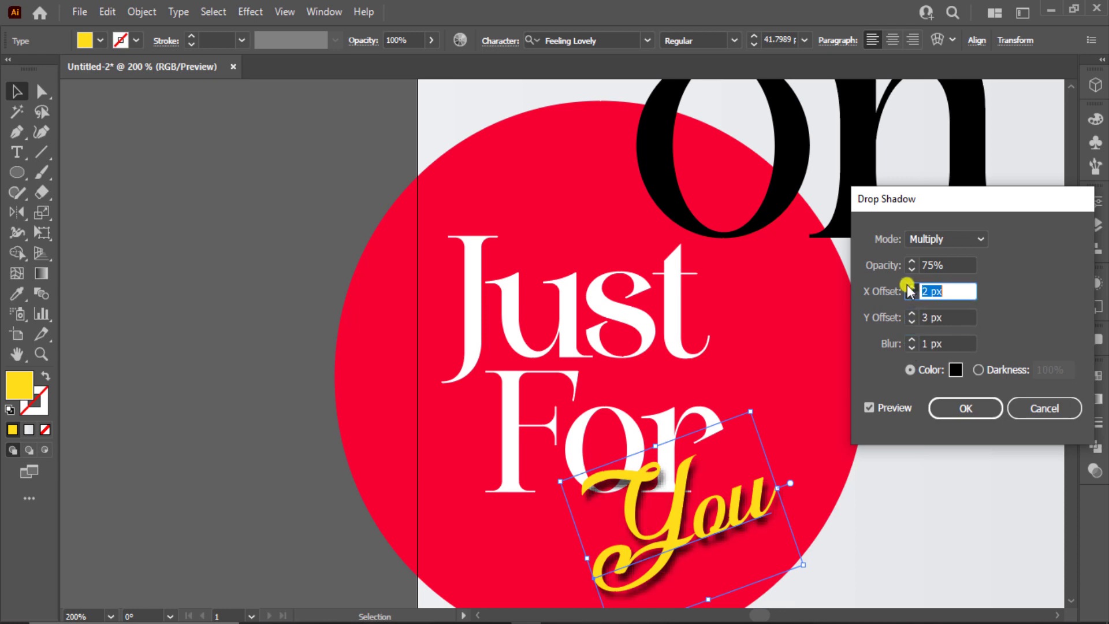
{"action": "left_click", "coordinate": [915, 347]}
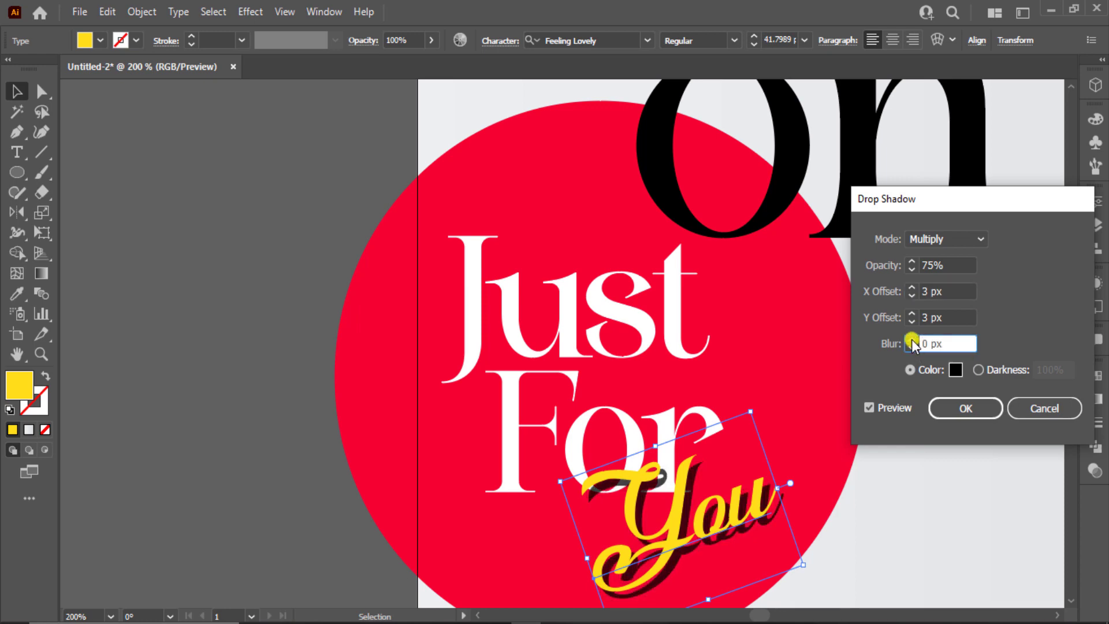
{"action": "left_click", "coordinate": [912, 340]}
{"action": "left_click", "coordinate": [947, 409]}
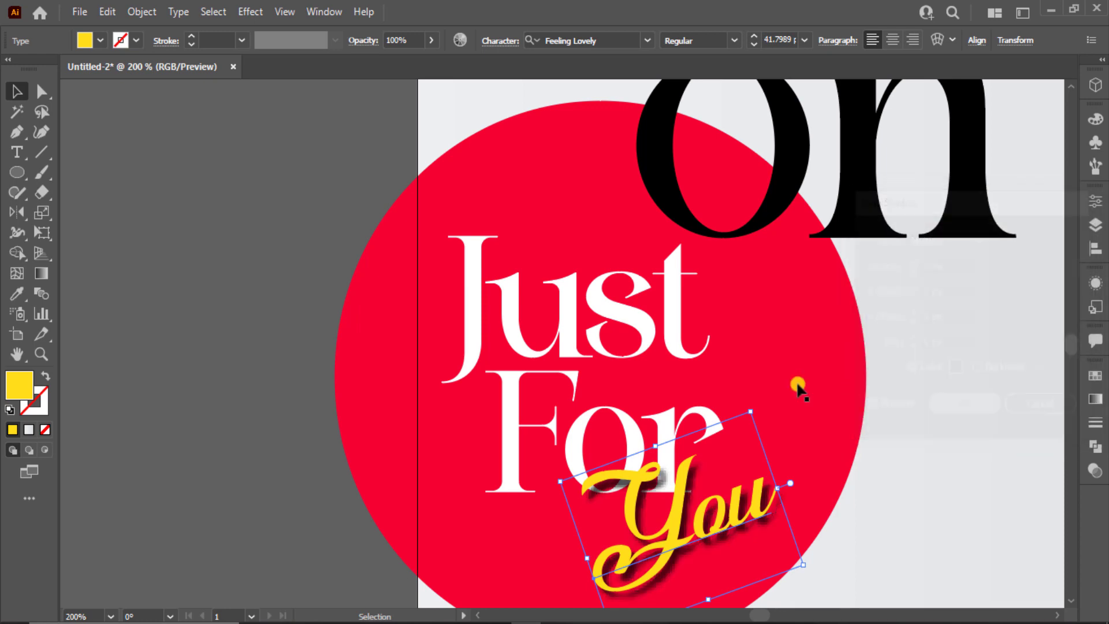
{"action": "left_click", "coordinate": [279, 312]}
{"action": "key", "text": "ctrl+0"}
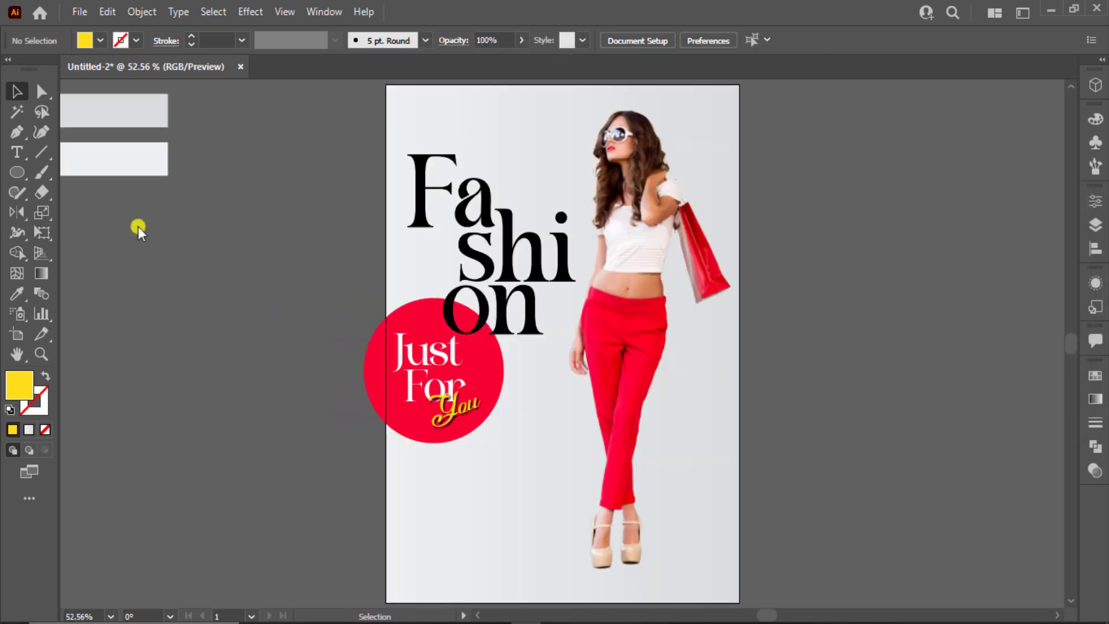
Add 'New Collection' in Just's Satista style below the circle, black, about 33 pt
{"action": "left_click", "coordinate": [17, 152]}
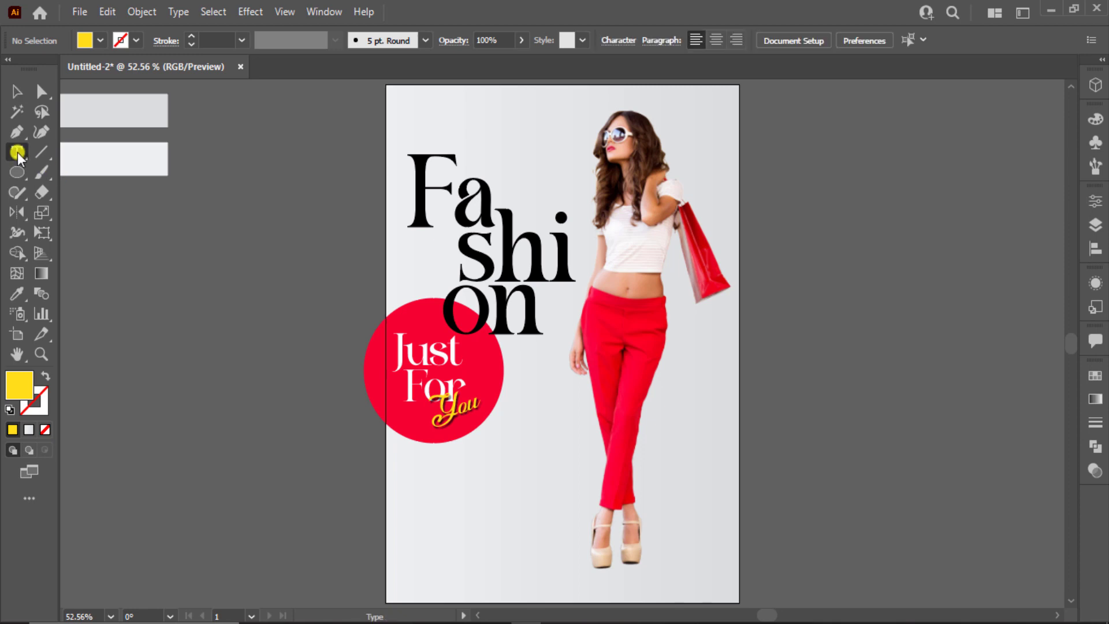
{"action": "left_click", "coordinate": [193, 451]}
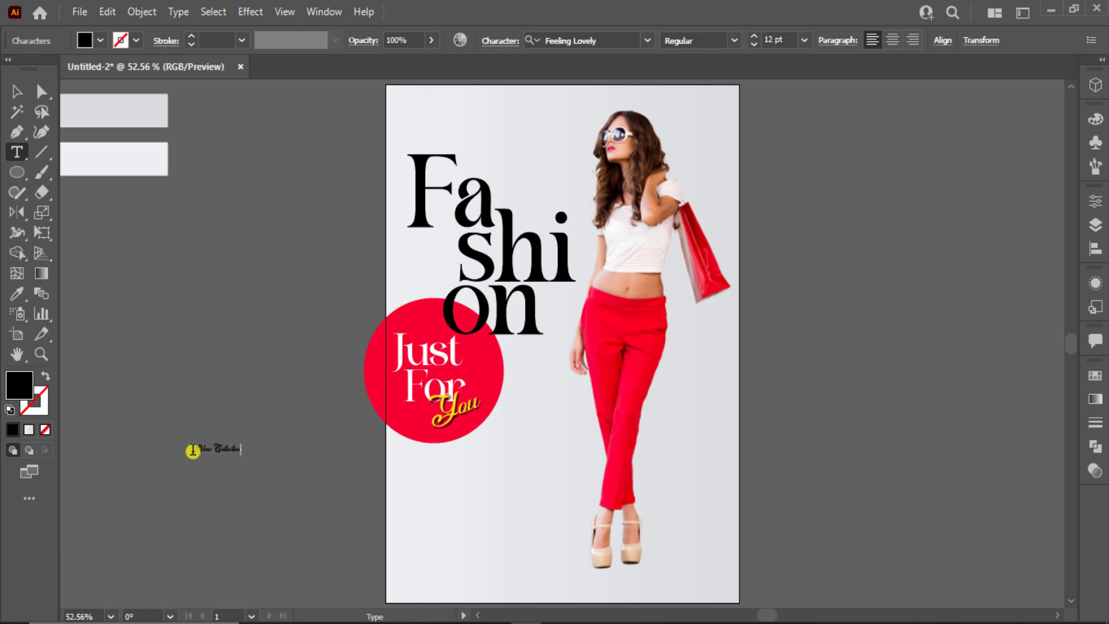
{"action": "left_click", "coordinate": [15, 90]}
{"action": "key", "text": "i"}
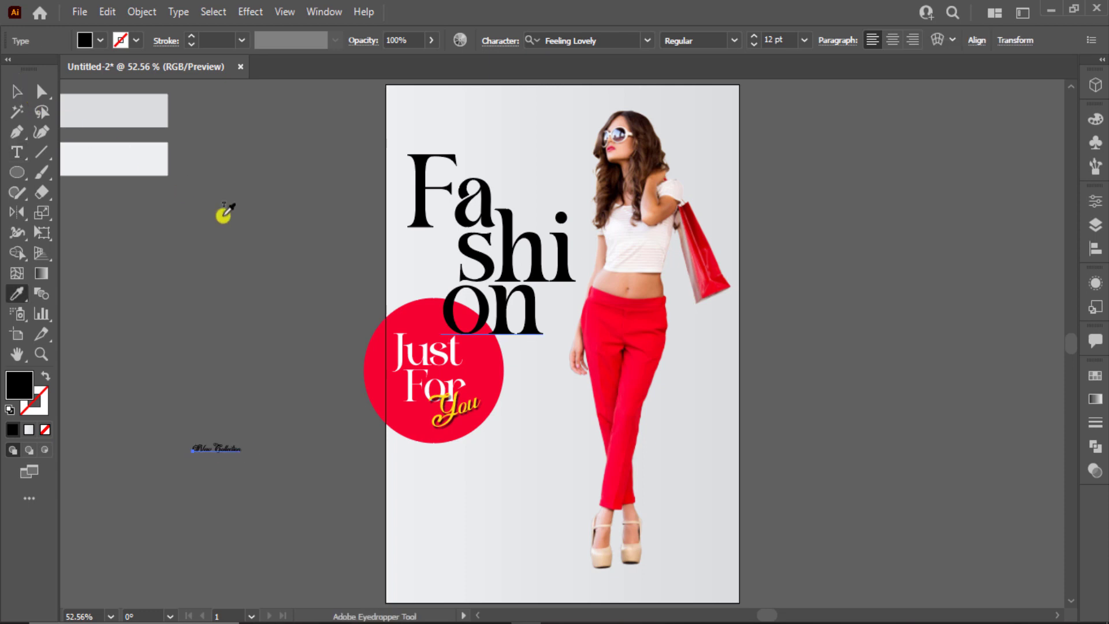
{"action": "left_click", "coordinate": [432, 344]}
{"action": "left_click", "coordinate": [13, 92]}
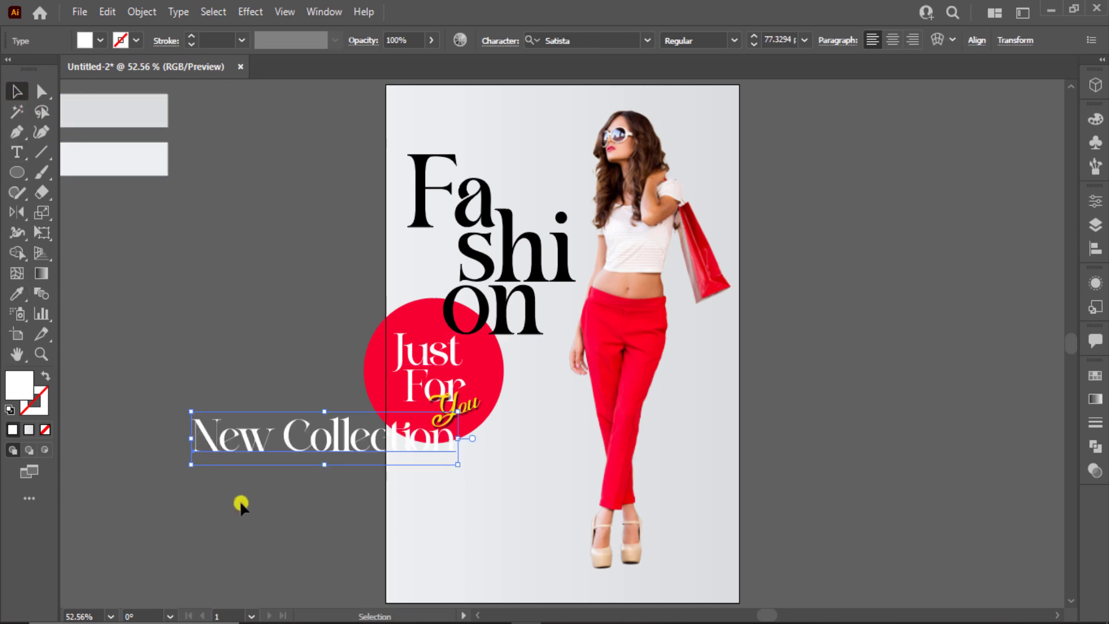
{"action": "left_click_drag", "start_coordinate": [362, 455], "coordinate": [572, 489]}
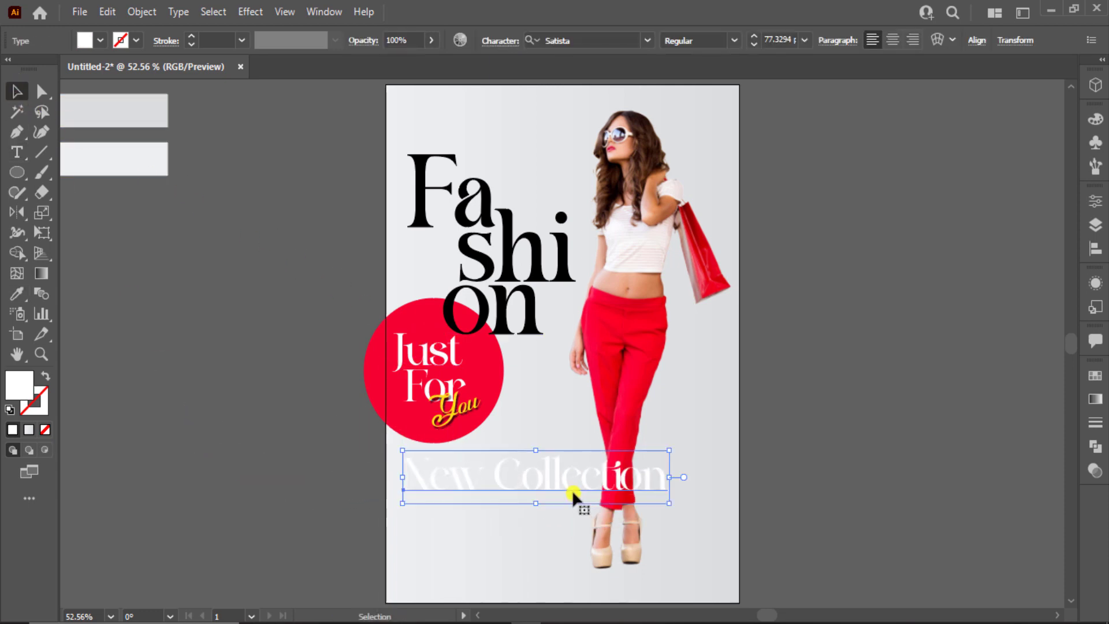
{"action": "left_click", "coordinate": [98, 41]}
{"action": "left_click", "coordinate": [44, 69]}
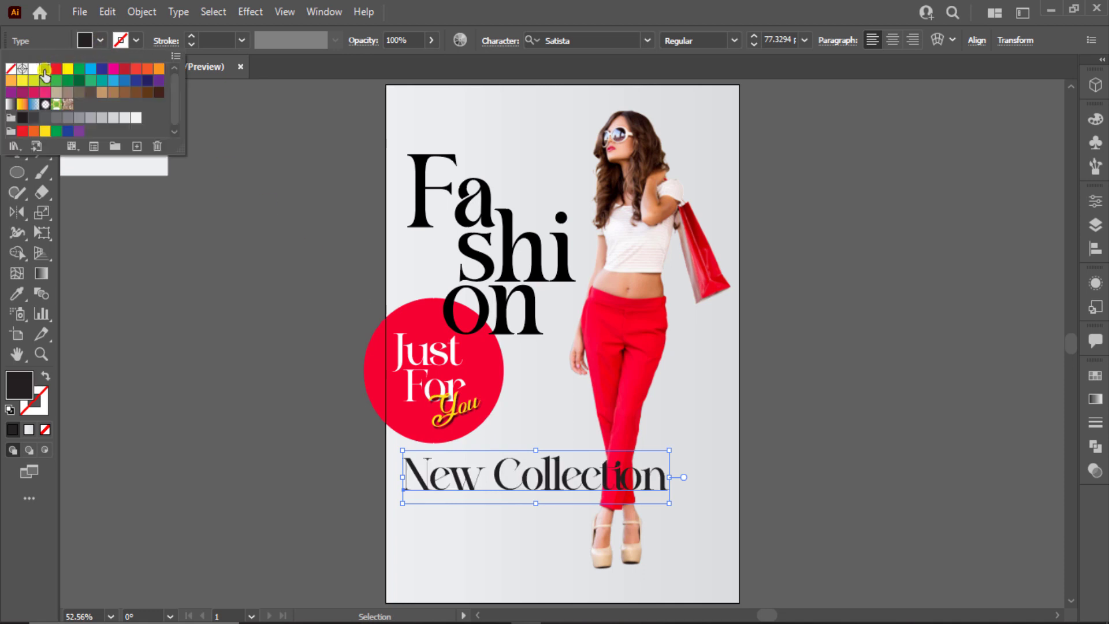
{"action": "left_click_drag", "start_coordinate": [670, 507], "coordinate": [518, 473]}
Copy the Baguile Free Trial styling from 'on' onto the New Collection text with the Eyedropper
{"action": "left_click", "coordinate": [303, 477]}
{"action": "scroll", "coordinate": [354, 487], "scroll_direction": "up", "scroll_amount": 1}
{"action": "scroll", "coordinate": [355, 487], "scroll_direction": "up", "scroll_amount": 2}
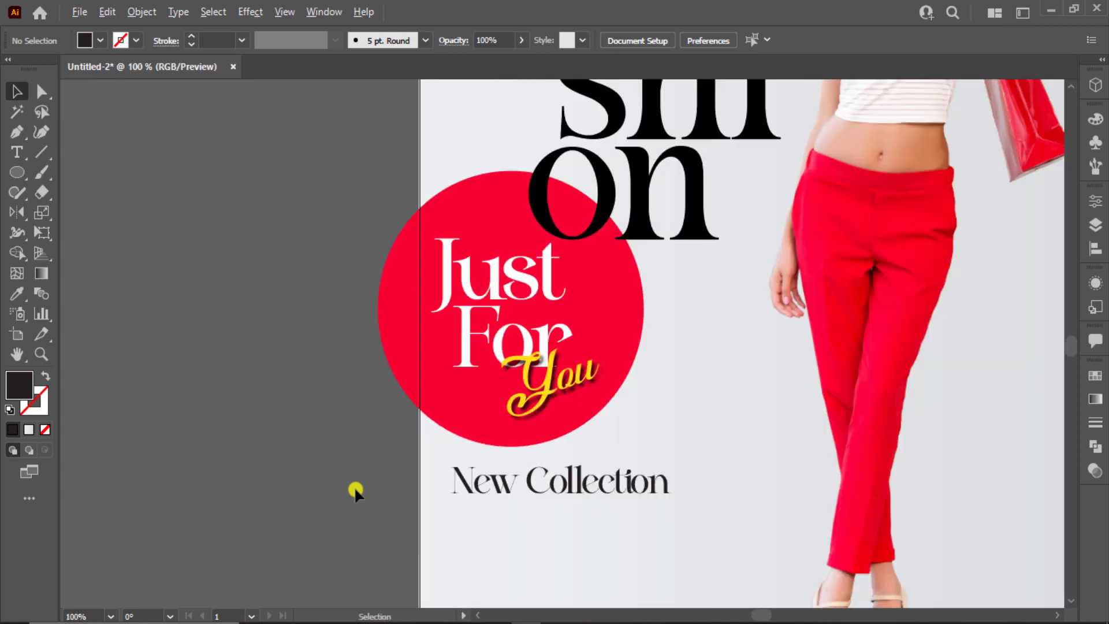
{"action": "left_click_drag", "start_coordinate": [354, 487], "coordinate": [314, 432]}
{"action": "left_click", "coordinate": [555, 432]}
{"action": "key", "text": "i"}
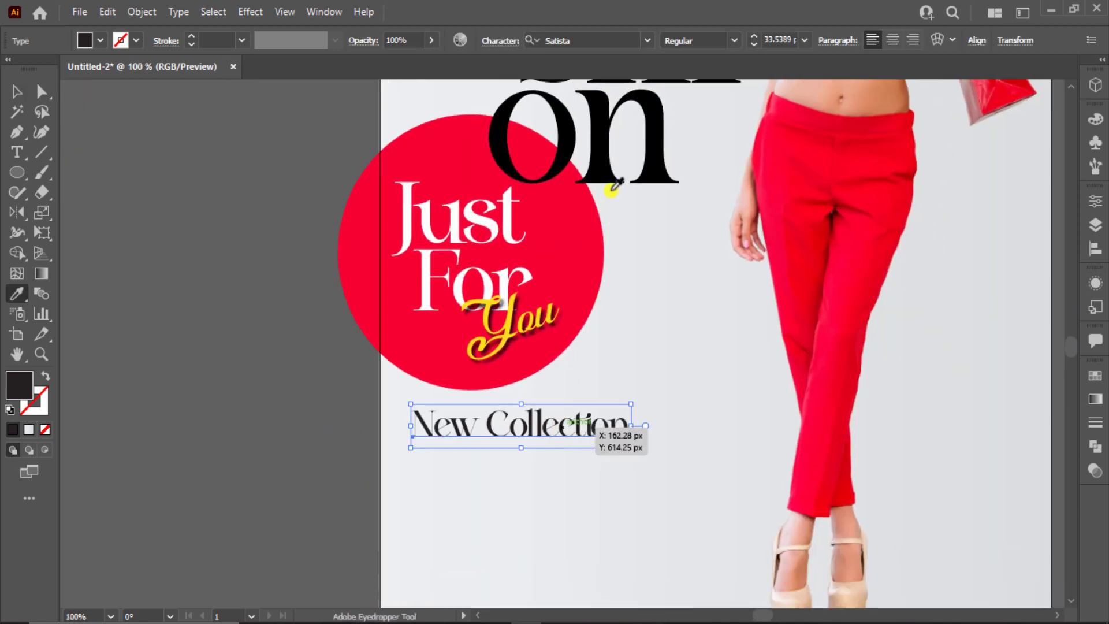
{"action": "left_click", "coordinate": [606, 175]}
Scale New Collection to about 31.7 pt and position it beneath the red circle
{"action": "left_click", "coordinate": [17, 112]}
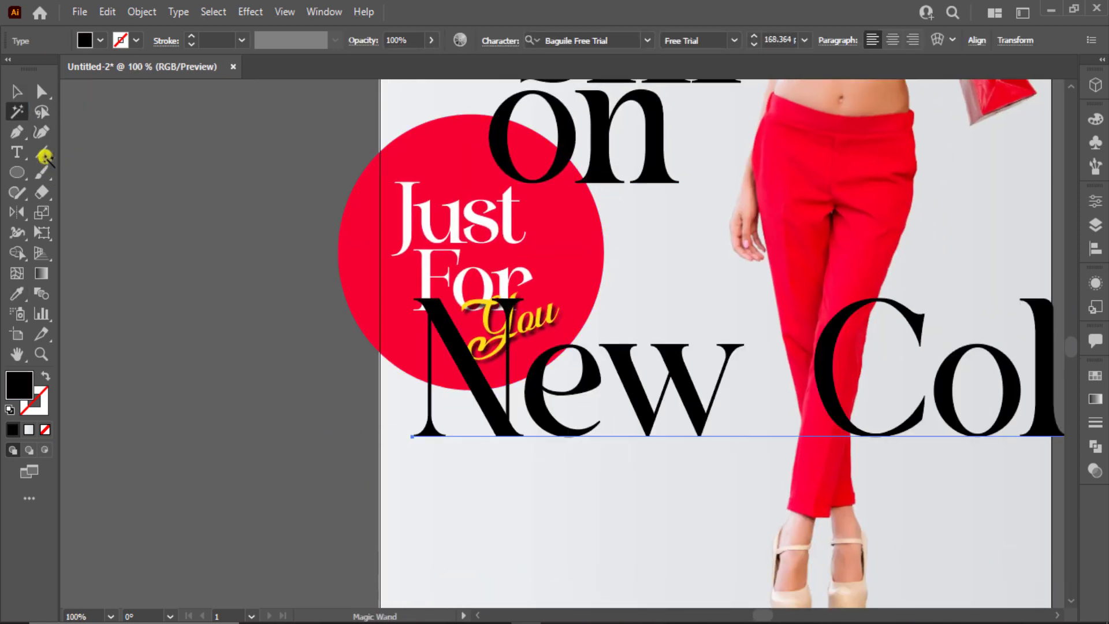
{"action": "left_click", "coordinate": [18, 94]}
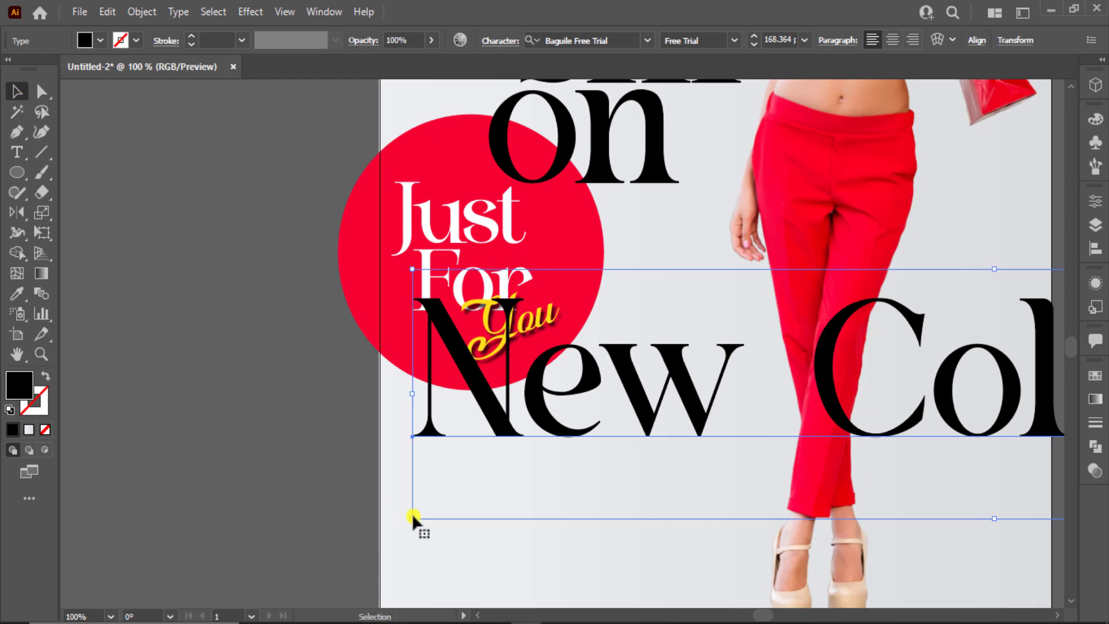
{"action": "left_click_drag", "start_coordinate": [411, 514], "coordinate": [878, 432]}
{"action": "left_click_drag", "start_coordinate": [968, 394], "coordinate": [528, 435]}
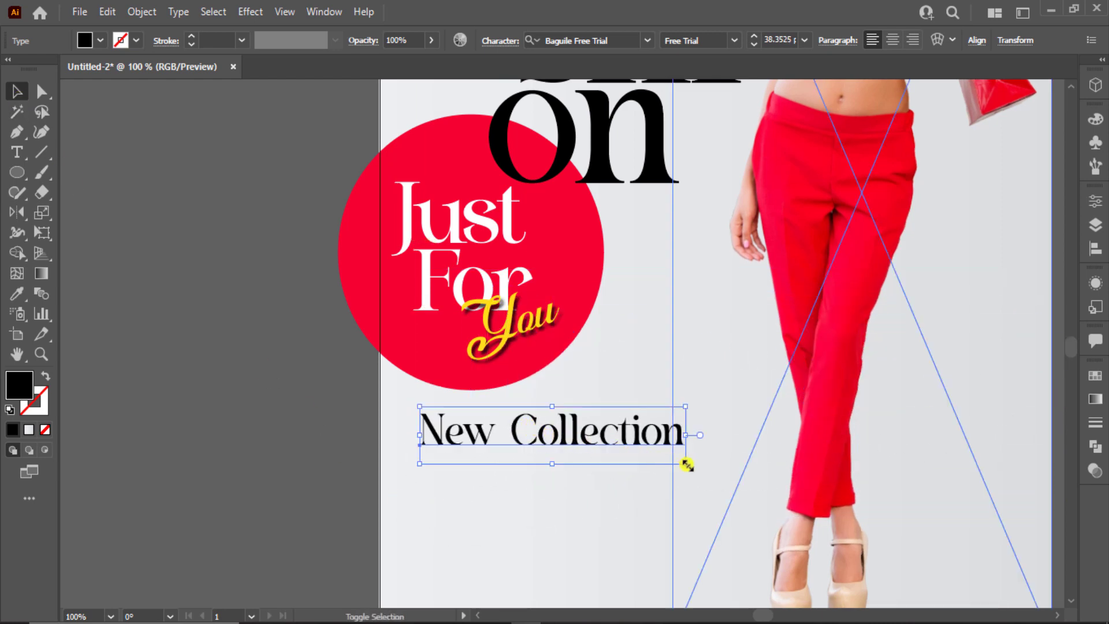
{"action": "left_click_drag", "start_coordinate": [687, 465], "coordinate": [642, 454]}
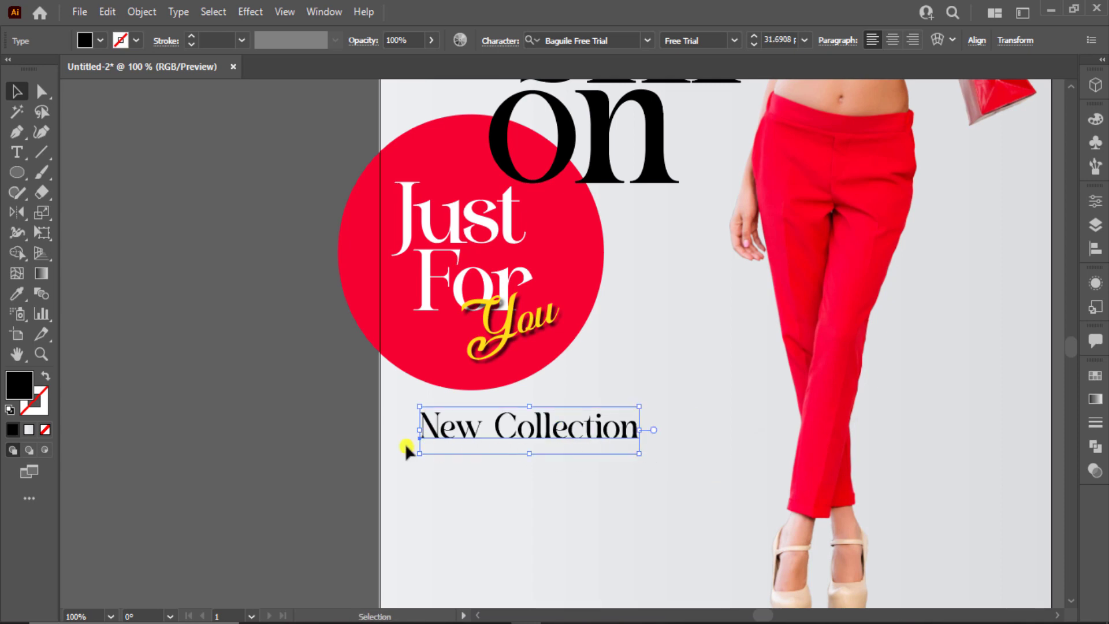
{"action": "left_click", "coordinate": [203, 437]}
{"action": "left_click", "coordinate": [507, 448]}
{"action": "key", "text": "ctrl+0"}
{"action": "left_click", "coordinate": [348, 478]}
{"action": "left_click", "coordinate": [458, 466]}
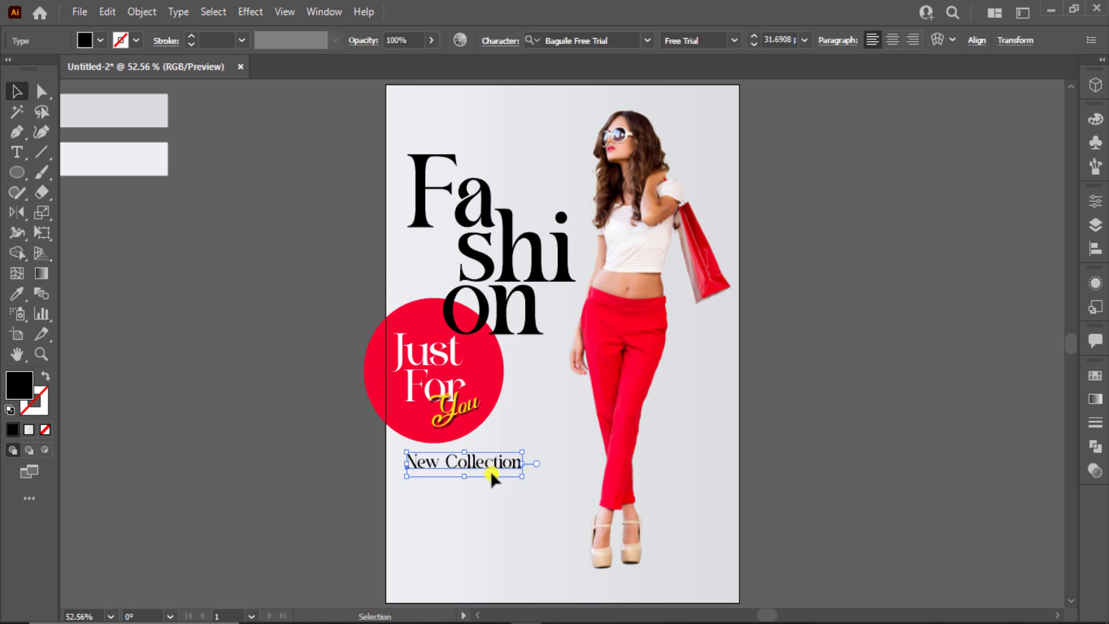
{"action": "left_click_drag", "start_coordinate": [522, 476], "coordinate": [510, 495]}
Move the headline, circle and text block up
{"action": "left_click", "coordinate": [351, 477]}
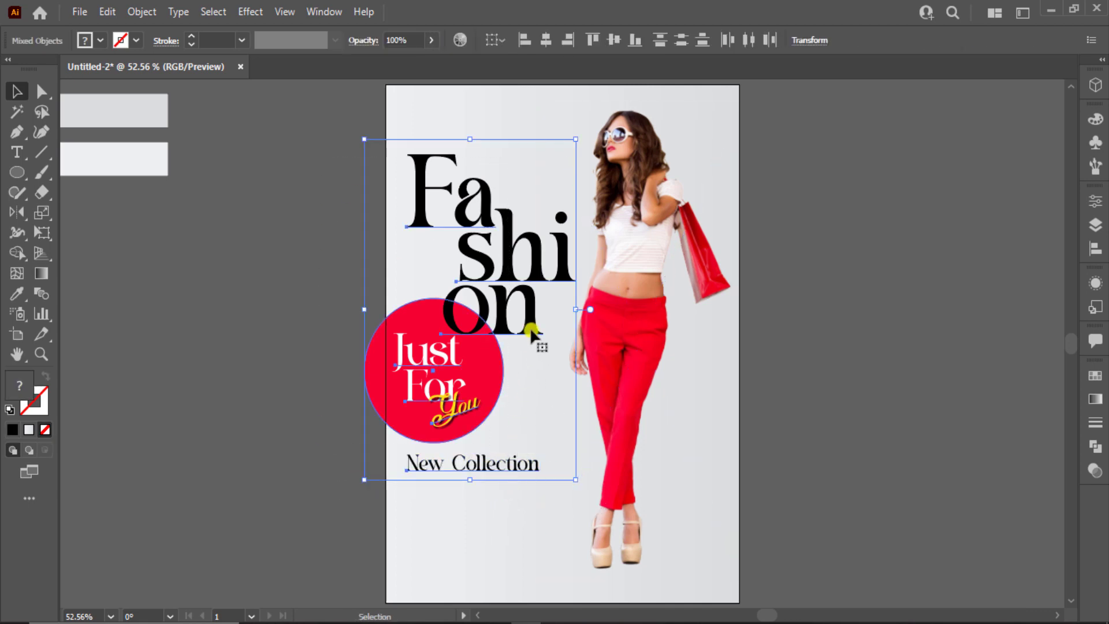
{"action": "left_click_drag", "start_coordinate": [529, 327], "coordinate": [531, 300]}
{"action": "left_click", "coordinate": [292, 379]}
Duplicate New Collection just below itself and retype the copy as 'Special Edition'
{"action": "left_click_drag", "start_coordinate": [484, 440], "coordinate": [485, 481]}
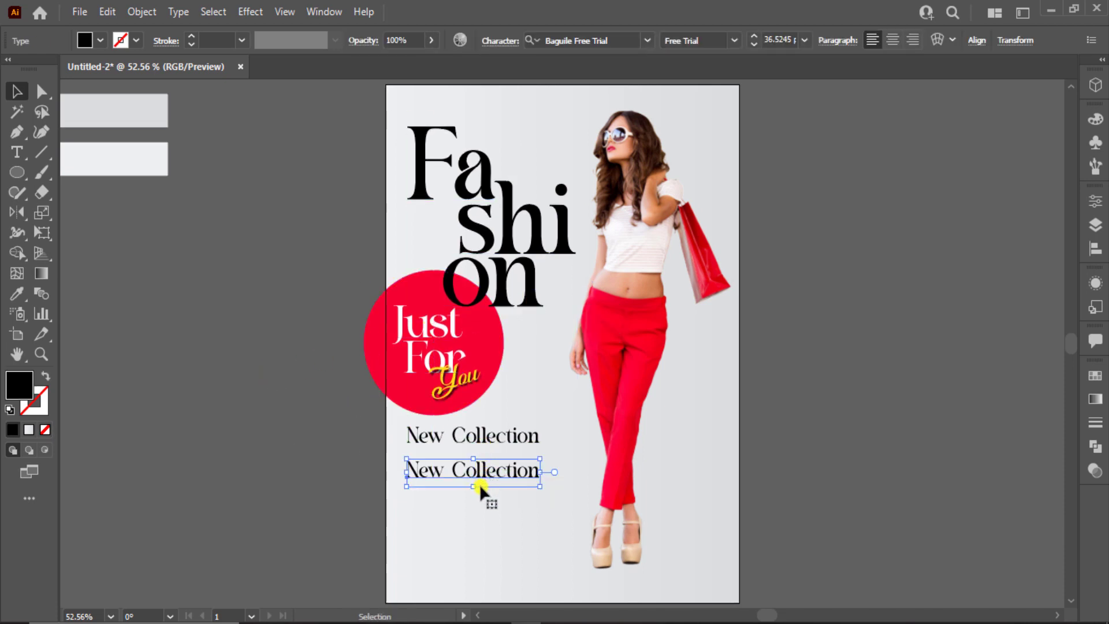
{"action": "triple_click", "coordinate": [476, 468]}
{"action": "type", "text": "Special E"}
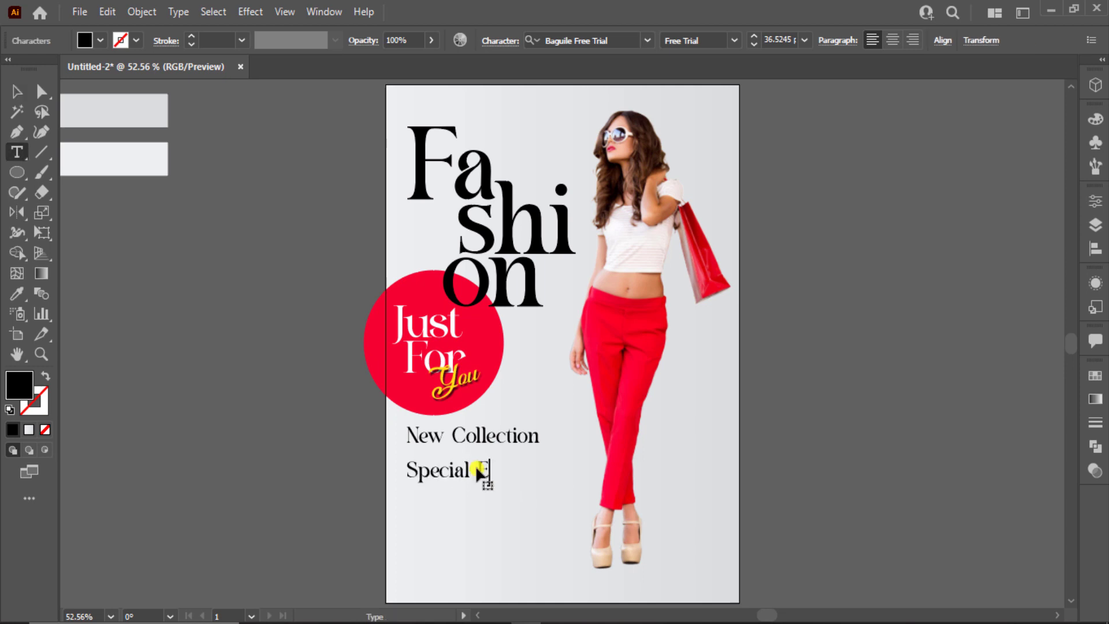
{"action": "type", "text": "dition"}
{"action": "left_click", "coordinate": [17, 91]}
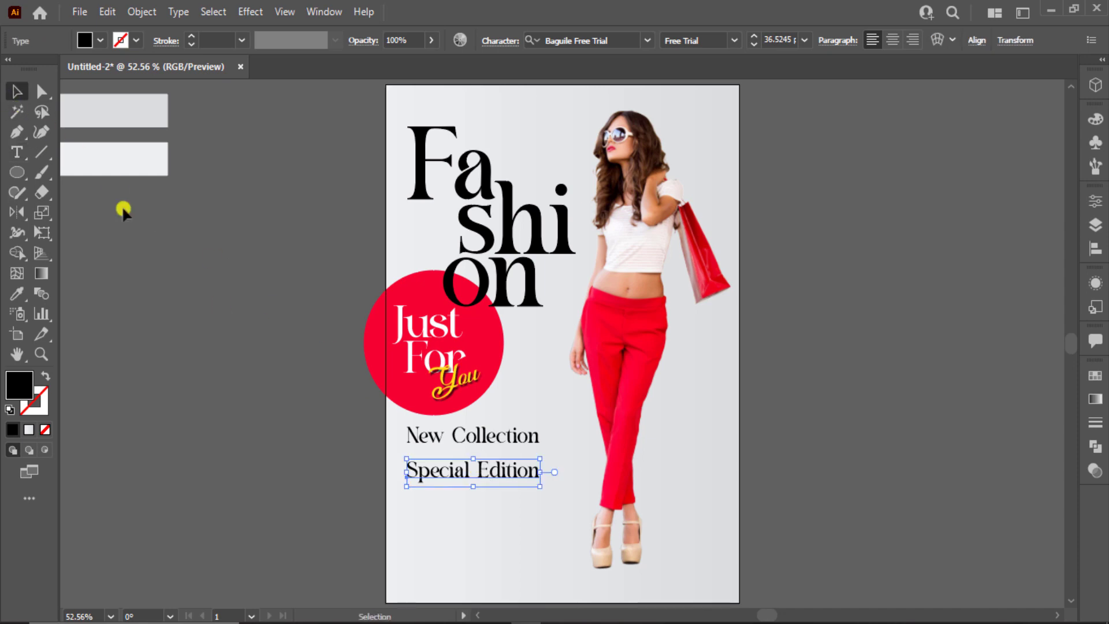
Shrink New Collection to about 24.5 pt above Special Edition and move both lines up
{"action": "left_click", "coordinate": [431, 501]}
{"action": "left_click", "coordinate": [442, 442]}
{"action": "scroll", "coordinate": [511, 483], "scroll_direction": "up", "scroll_amount": 3}
{"action": "left_click", "coordinate": [523, 476]}
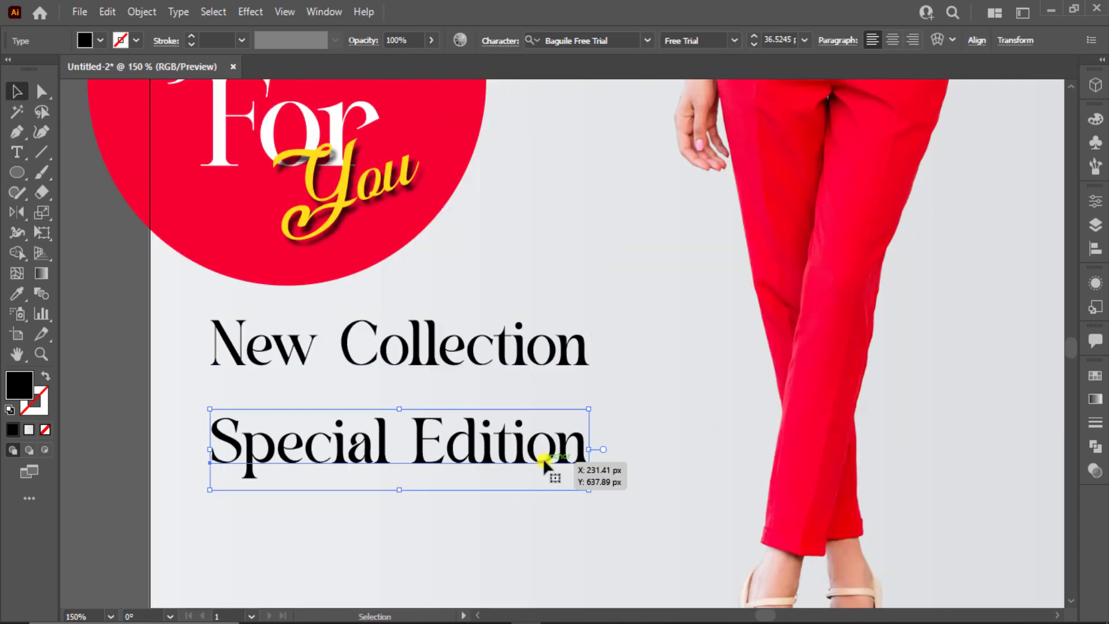
{"action": "left_click", "coordinate": [538, 378]}
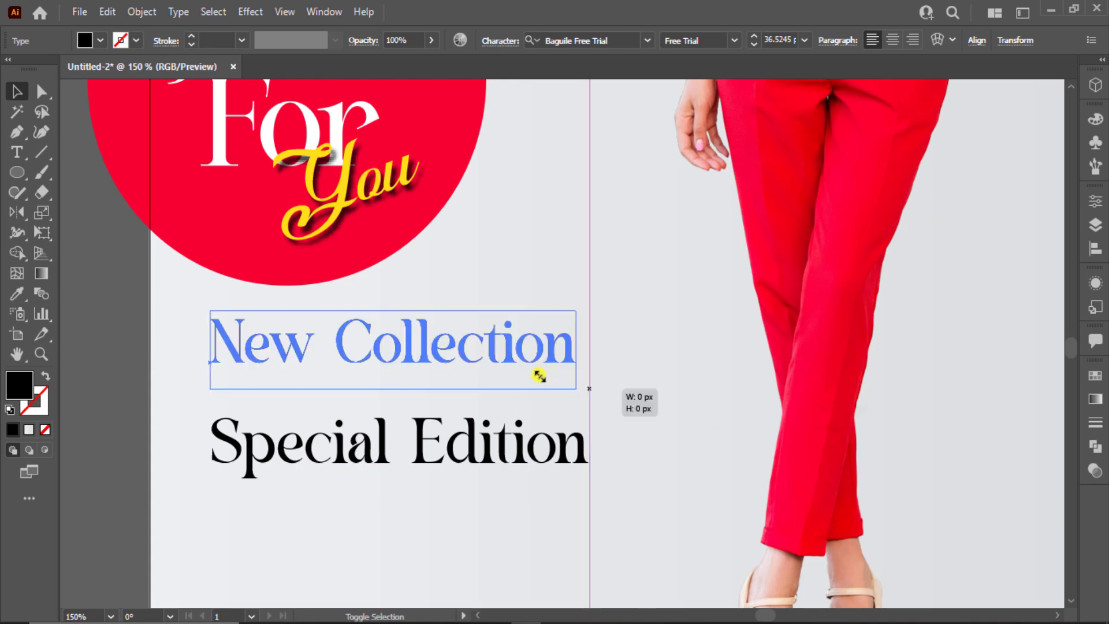
{"action": "left_click_drag", "start_coordinate": [539, 376], "coordinate": [459, 359]}
{"action": "left_click_drag", "start_coordinate": [387, 346], "coordinate": [384, 387]}
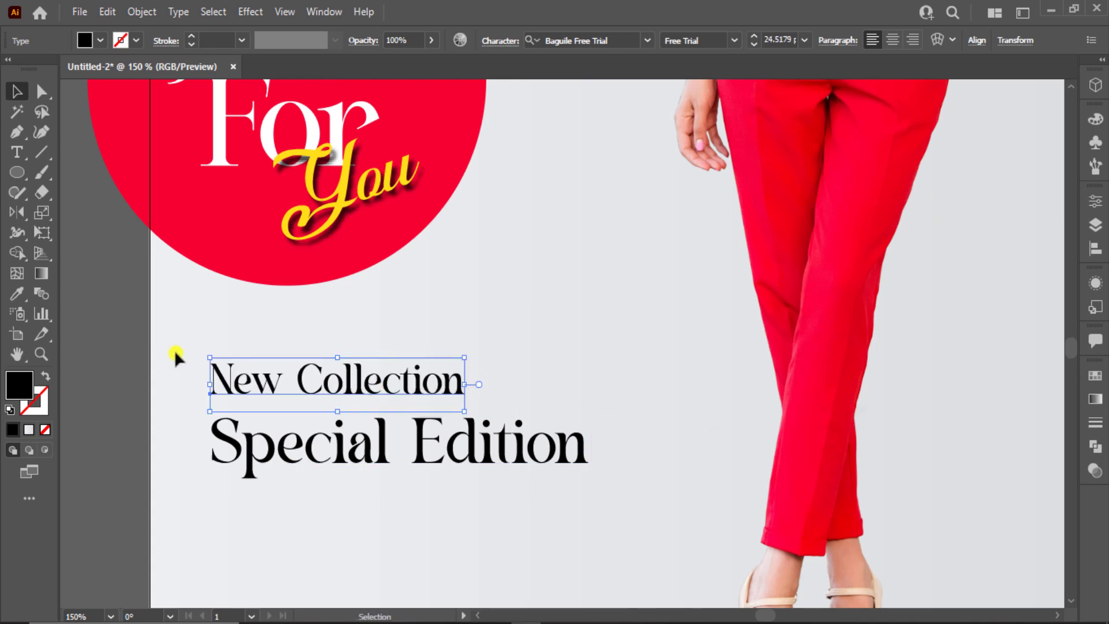
{"action": "left_click", "coordinate": [305, 452], "text": "shift"}
{"action": "left_click_drag", "start_coordinate": [304, 453], "coordinate": [307, 388]}
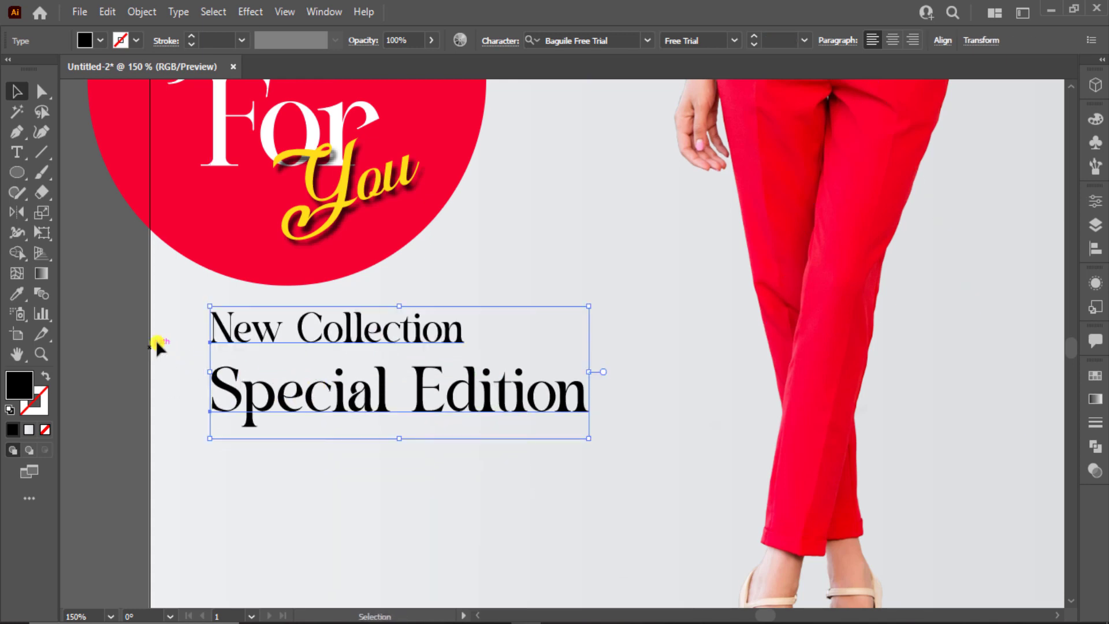
Undo an accidental change to the Special Edition text lines
{"action": "left_click", "coordinate": [139, 347]}
{"action": "left_click_drag", "start_coordinate": [272, 334], "coordinate": [272, 344]}
{"action": "left_click", "coordinate": [105, 433]}
{"action": "scroll", "coordinate": [81, 370], "scroll_direction": "down", "scroll_amount": 6}
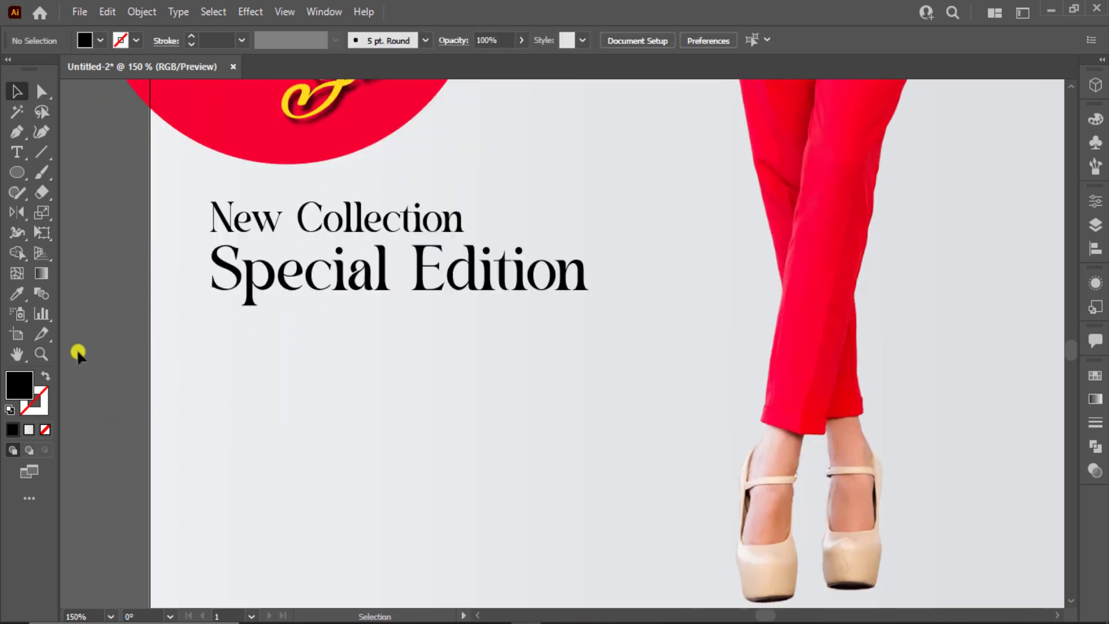
{"action": "left_click", "coordinate": [18, 152]}
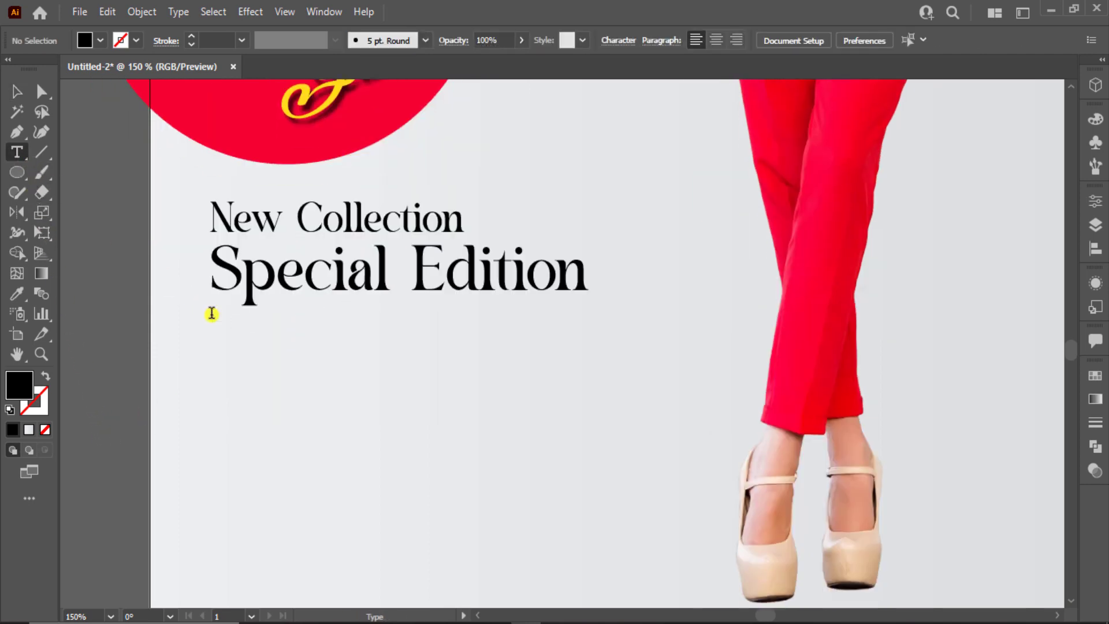
{"action": "left_click_drag", "start_coordinate": [213, 312], "coordinate": [227, 377]}
{"action": "key", "text": "ctrl+z"}
{"action": "key", "text": "ctrl+z"}
{"action": "key", "text": "ctrl+z"}
{"action": "key", "text": "ctrl+z"}
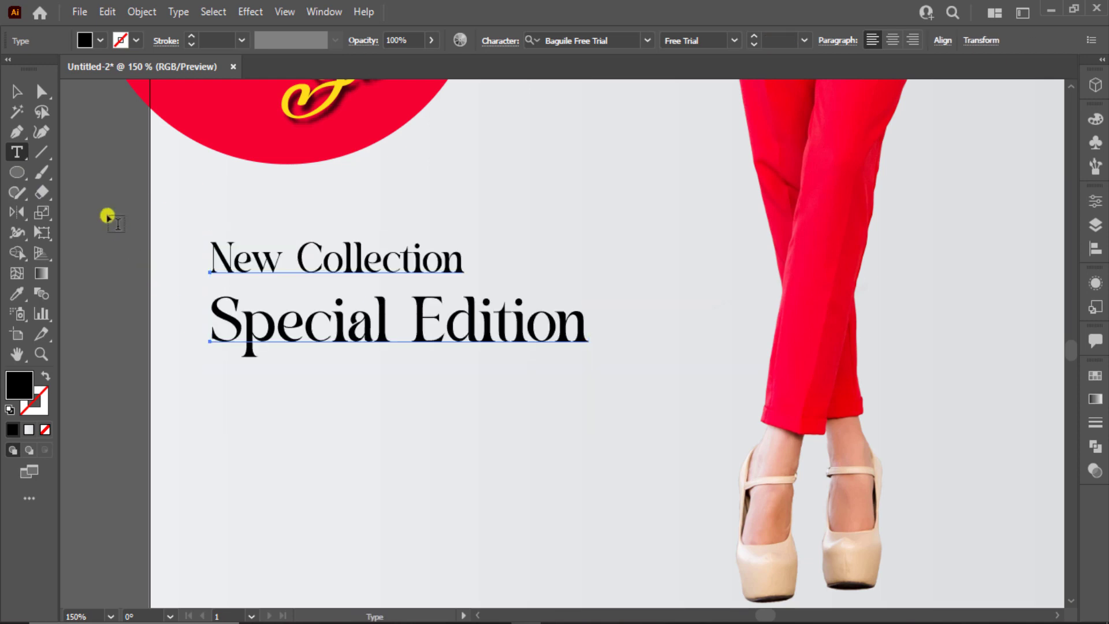
Nudge New Collection and Special Edition slightly up together
{"action": "left_click", "coordinate": [16, 91]}
{"action": "left_click", "coordinate": [117, 244]}
{"action": "left_click", "coordinate": [309, 326]}
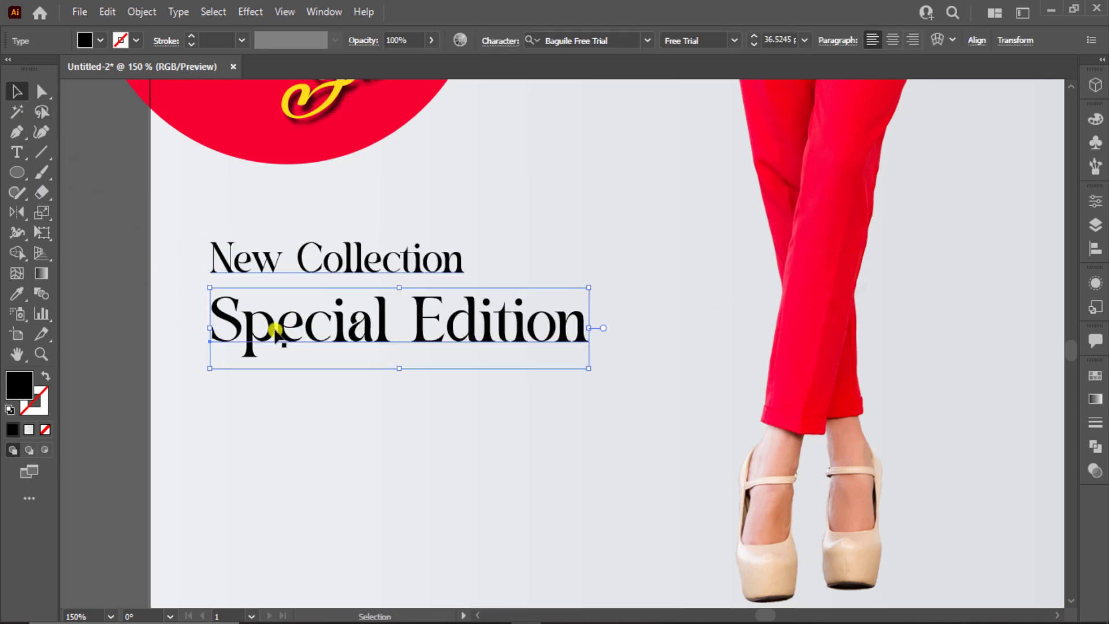
{"action": "left_click", "coordinate": [286, 269], "text": "shift"}
{"action": "left_click_drag", "start_coordinate": [292, 298], "coordinate": [293, 276]}
{"action": "scroll", "coordinate": [221, 306], "scroll_direction": "down", "scroll_amount": 3}
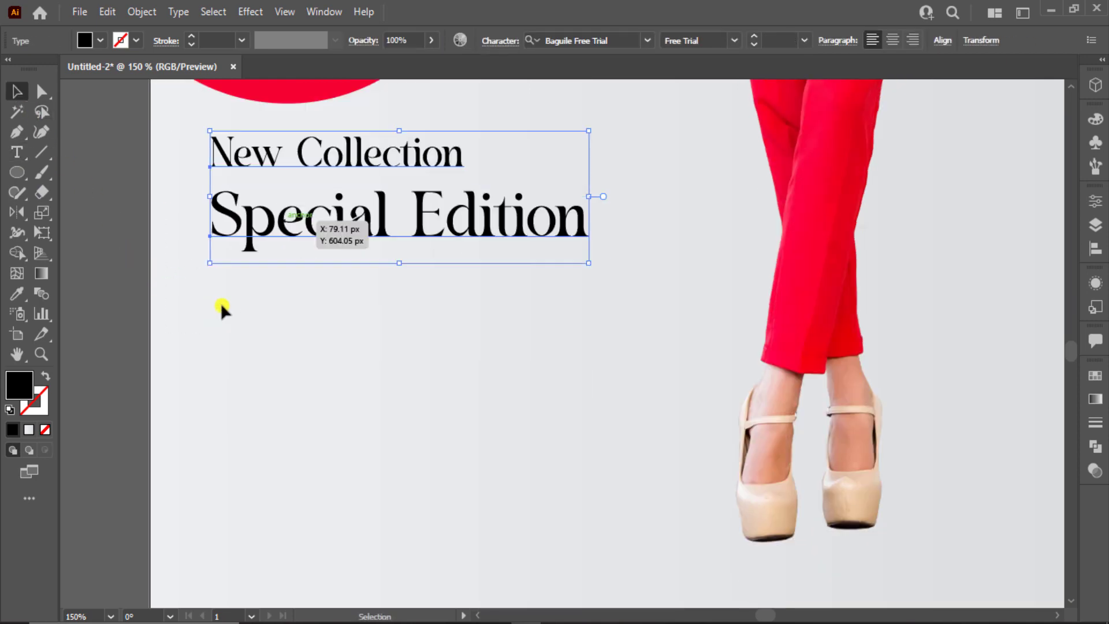
{"action": "left_click", "coordinate": [157, 271]}
{"action": "left_click", "coordinate": [16, 152]}
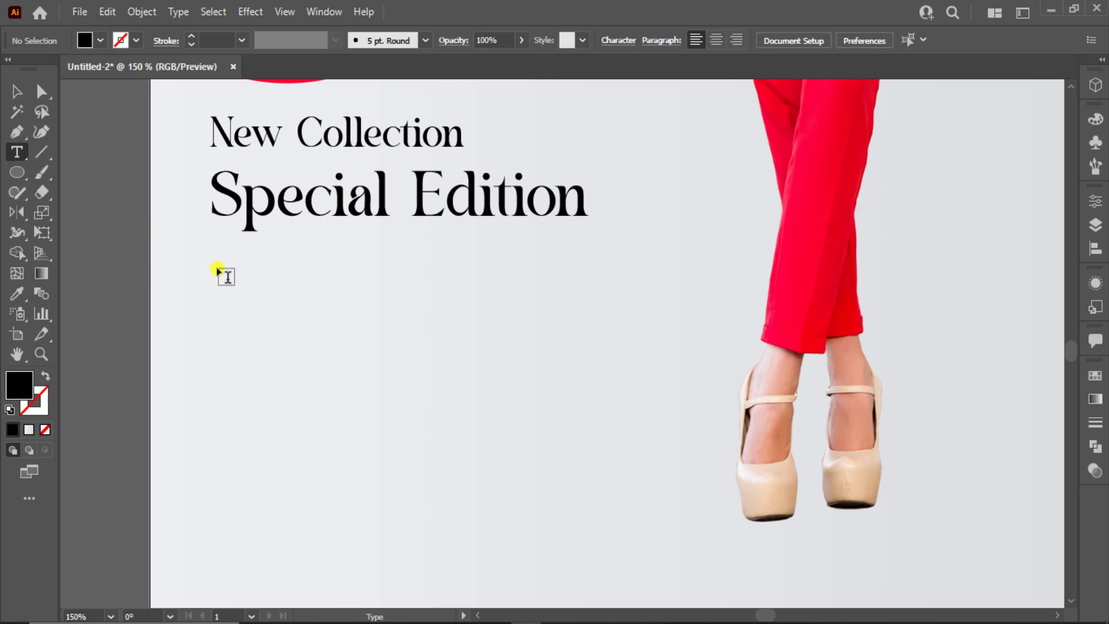
Delete the stray empty text box
{"action": "left_click_drag", "start_coordinate": [217, 267], "coordinate": [632, 414]}
{"action": "scroll", "coordinate": [633, 415], "scroll_direction": "down", "scroll_amount": 1}
{"action": "scroll", "coordinate": [634, 416], "scroll_direction": "down", "scroll_amount": 1}
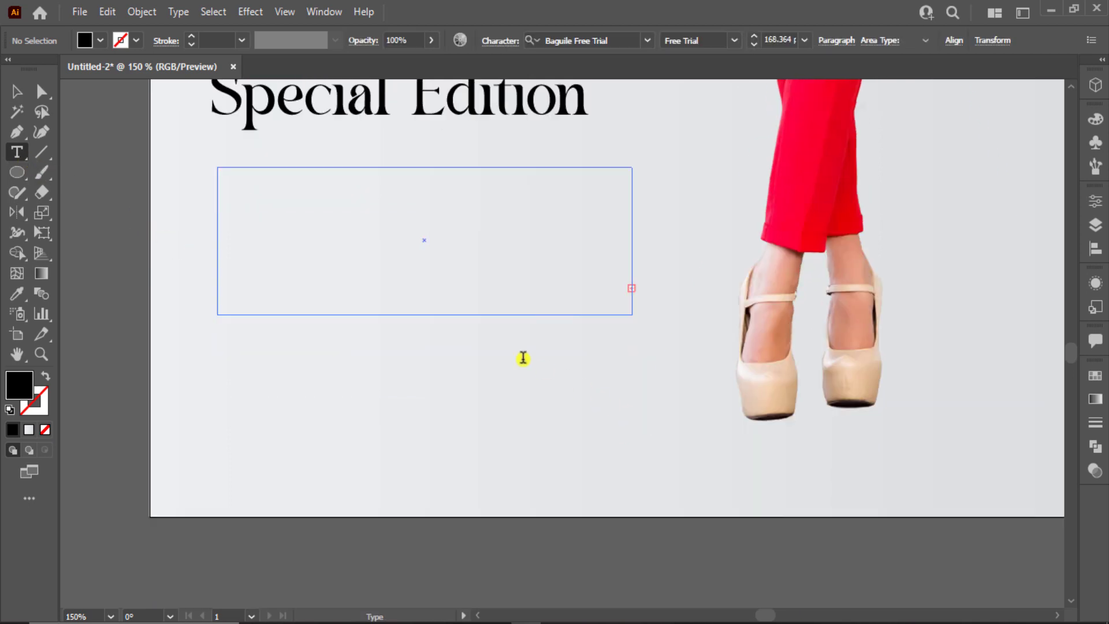
{"action": "left_click", "coordinate": [17, 91]}
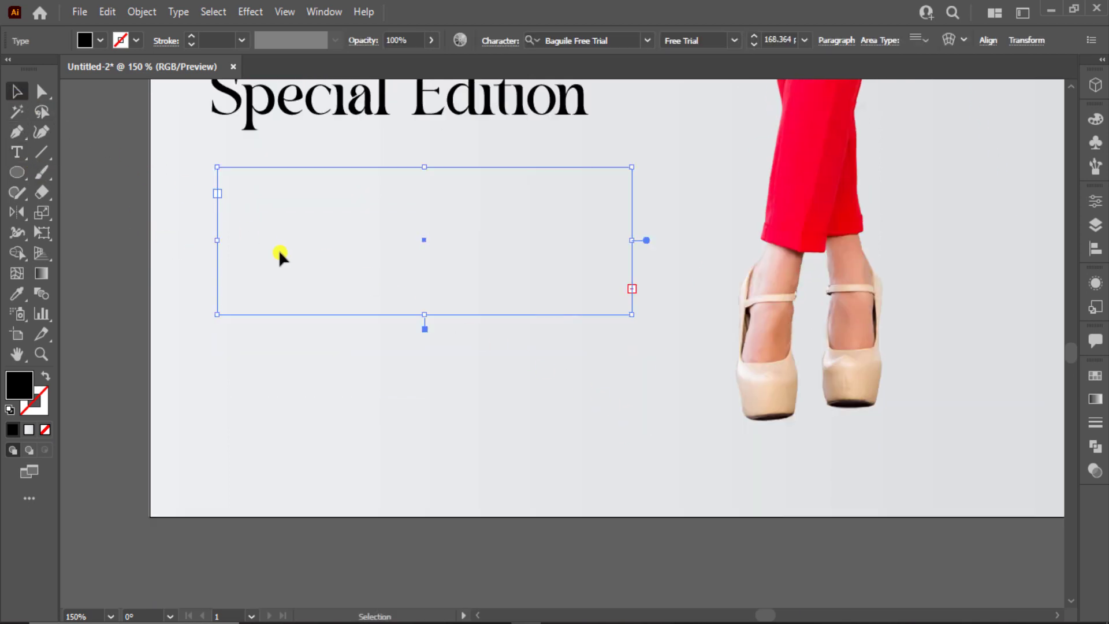
{"action": "left_click", "coordinate": [313, 199]}
{"action": "left_click_drag", "start_coordinate": [153, 188], "coordinate": [291, 282]}
{"action": "key", "text": "Delete"}
Try a 14 pt text line below Special Edition, then delete the Lorem ipsum object
{"action": "left_click", "coordinate": [26, 152]}
{"action": "left_click", "coordinate": [282, 289]}
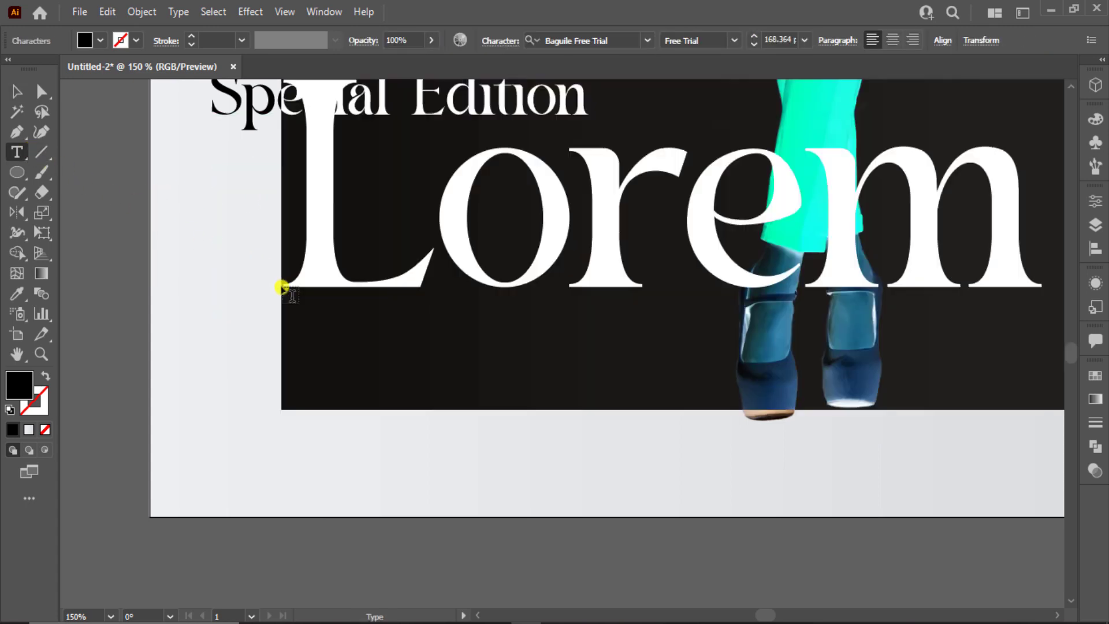
{"action": "left_click", "coordinate": [804, 40]}
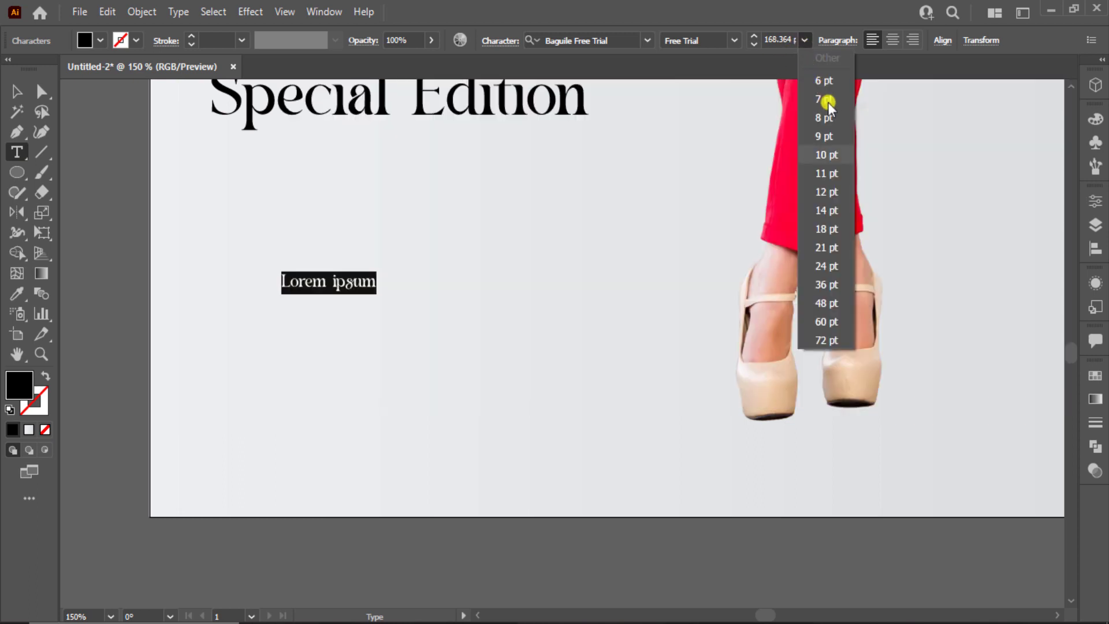
{"action": "left_click", "coordinate": [827, 210]}
{"action": "left_click", "coordinate": [23, 99]}
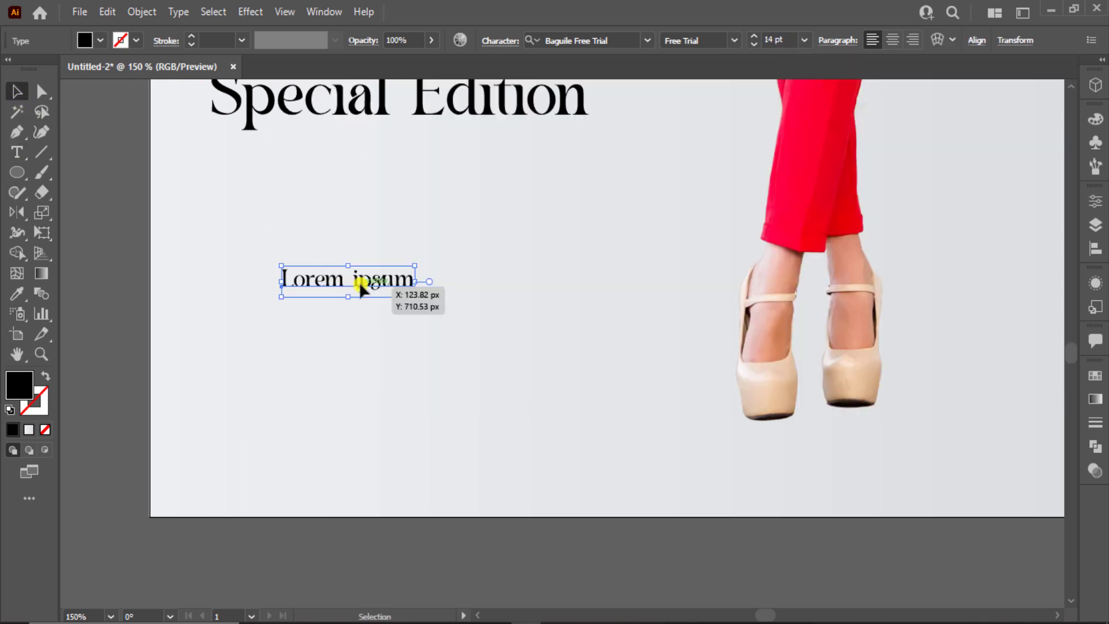
{"action": "key", "text": "Delete"}
Draw a body text frame below Special Edition and set it in Roboto Regular
{"action": "left_click", "coordinate": [17, 152]}
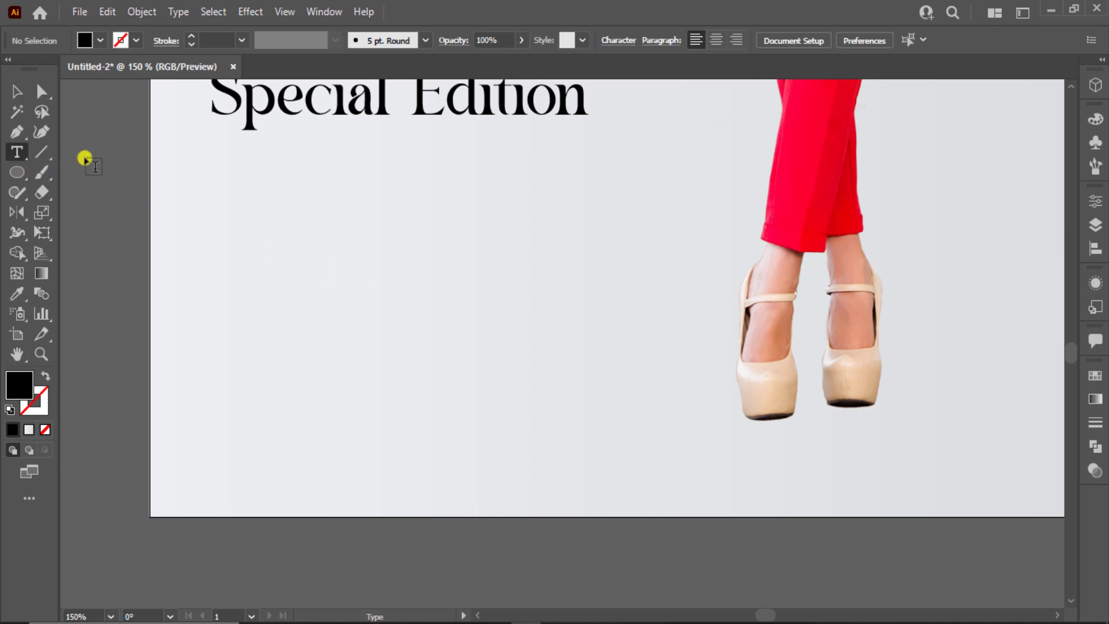
{"action": "left_click_drag", "start_coordinate": [213, 153], "coordinate": [583, 242]}
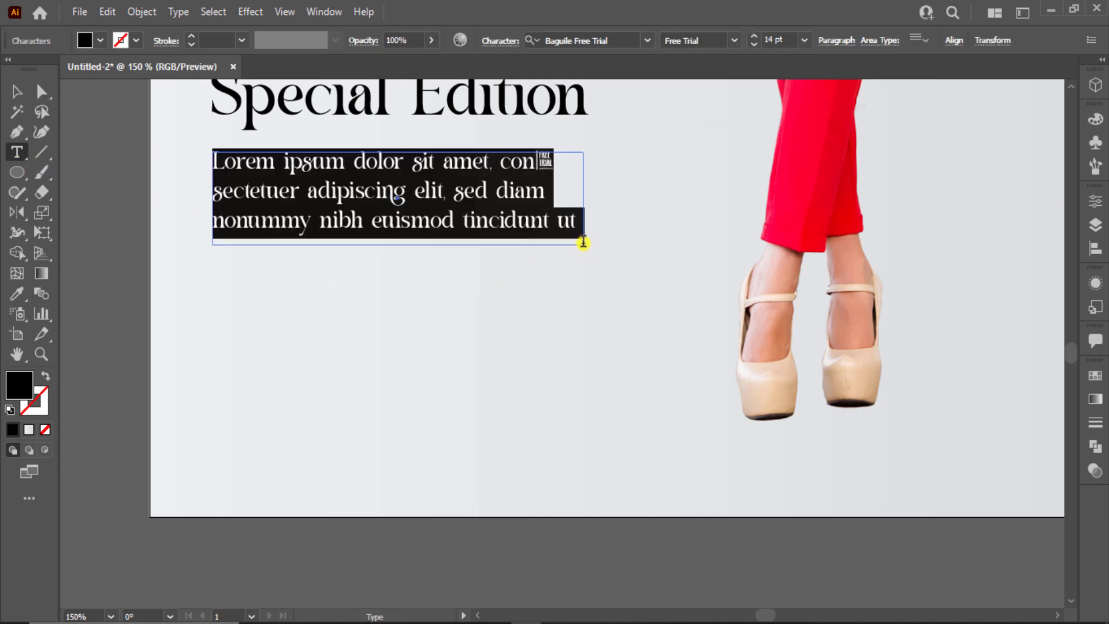
{"action": "left_click", "coordinate": [601, 43]}
{"action": "type", "text": "robo"}
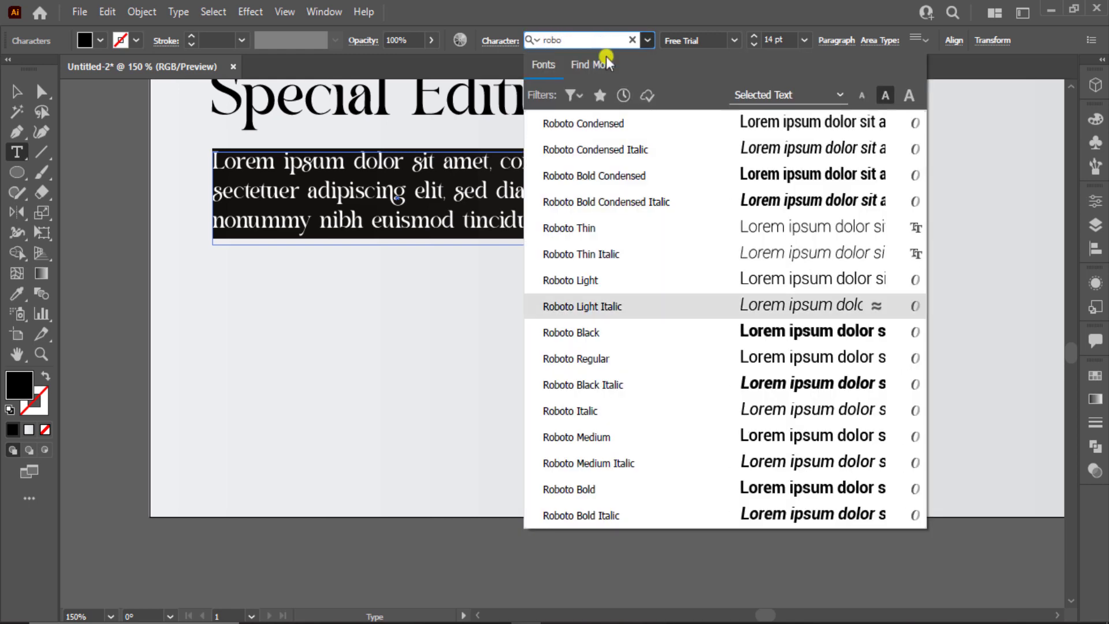
{"action": "left_click", "coordinate": [719, 359]}
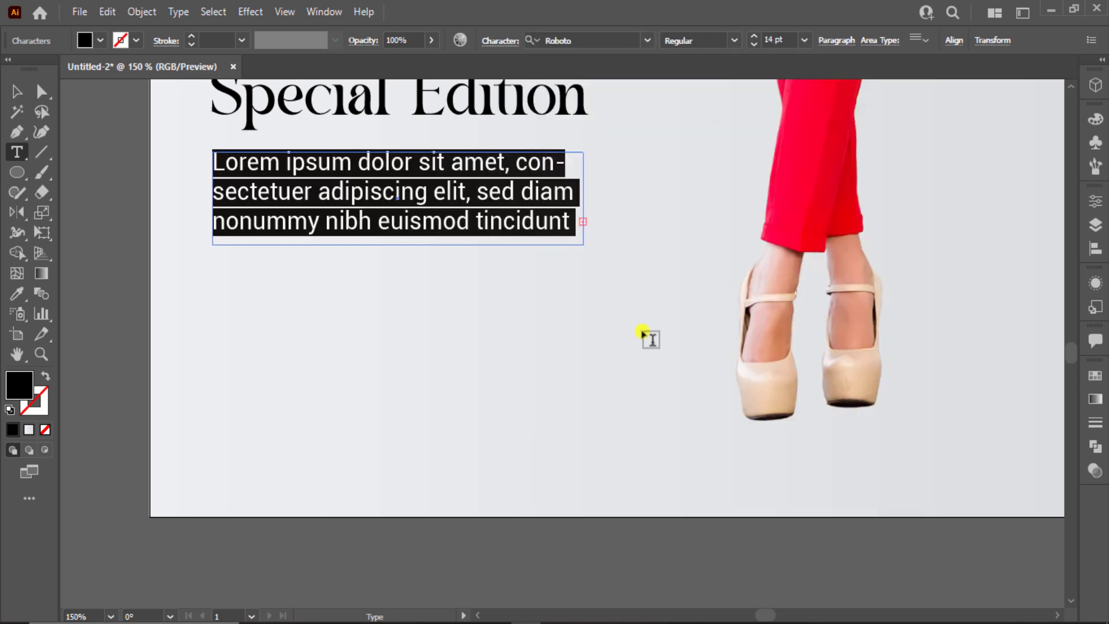
Check the body text frame and fit the whole artboard in view
{"action": "left_click", "coordinate": [17, 93]}
{"action": "left_click", "coordinate": [151, 362]}
{"action": "left_click", "coordinate": [355, 204]}
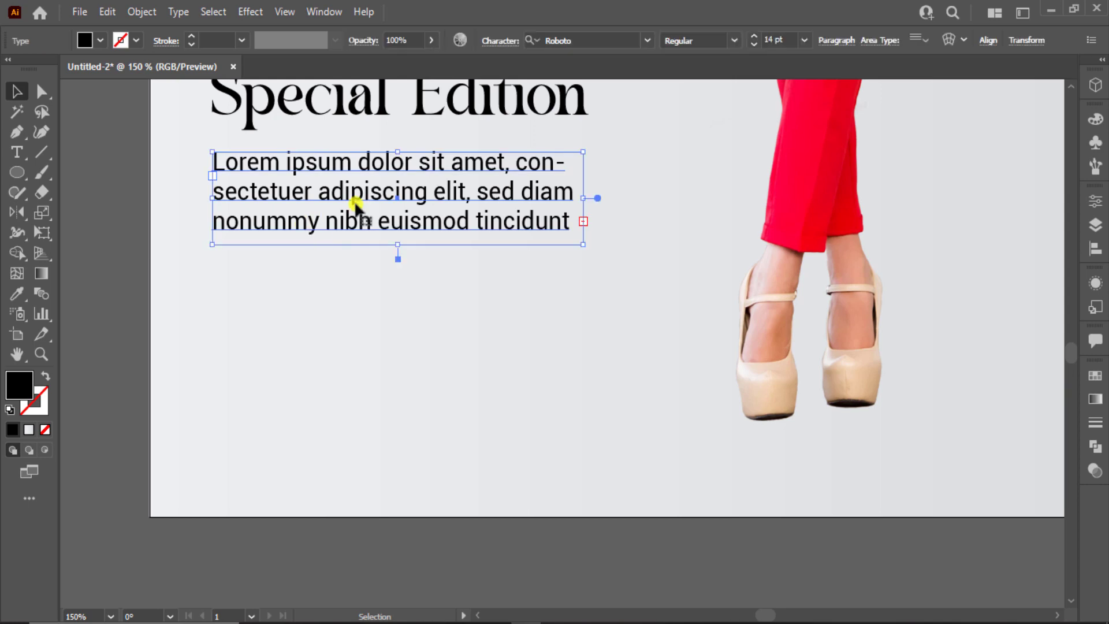
{"action": "scroll", "coordinate": [789, 39], "scroll_direction": "down", "scroll_amount": 2}
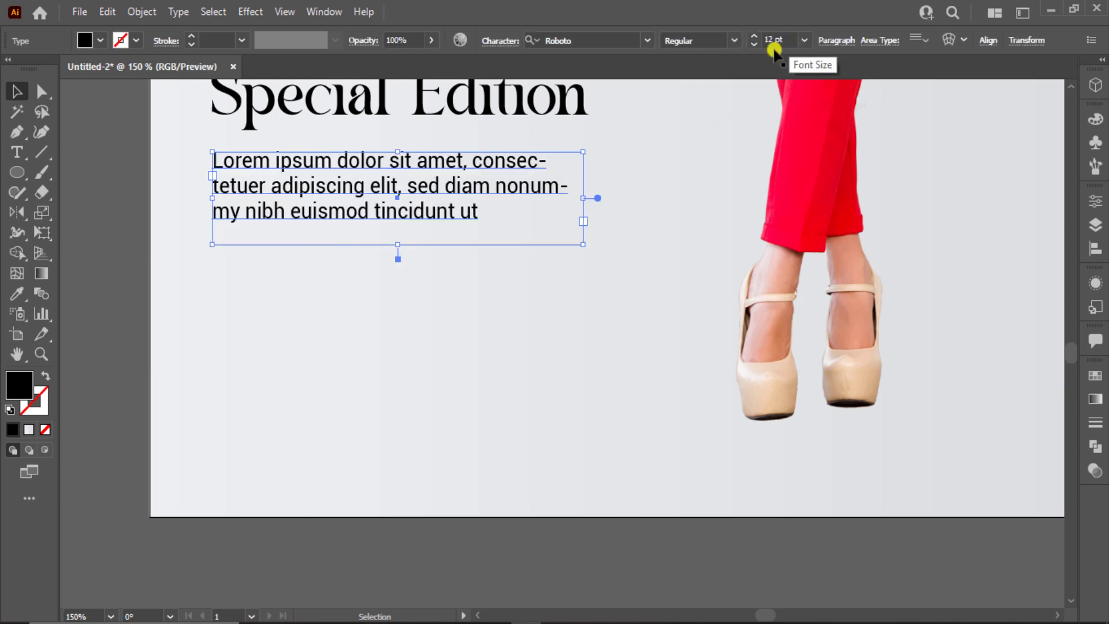
{"action": "left_click", "coordinate": [439, 229]}
{"action": "key", "text": "ctrl+0"}
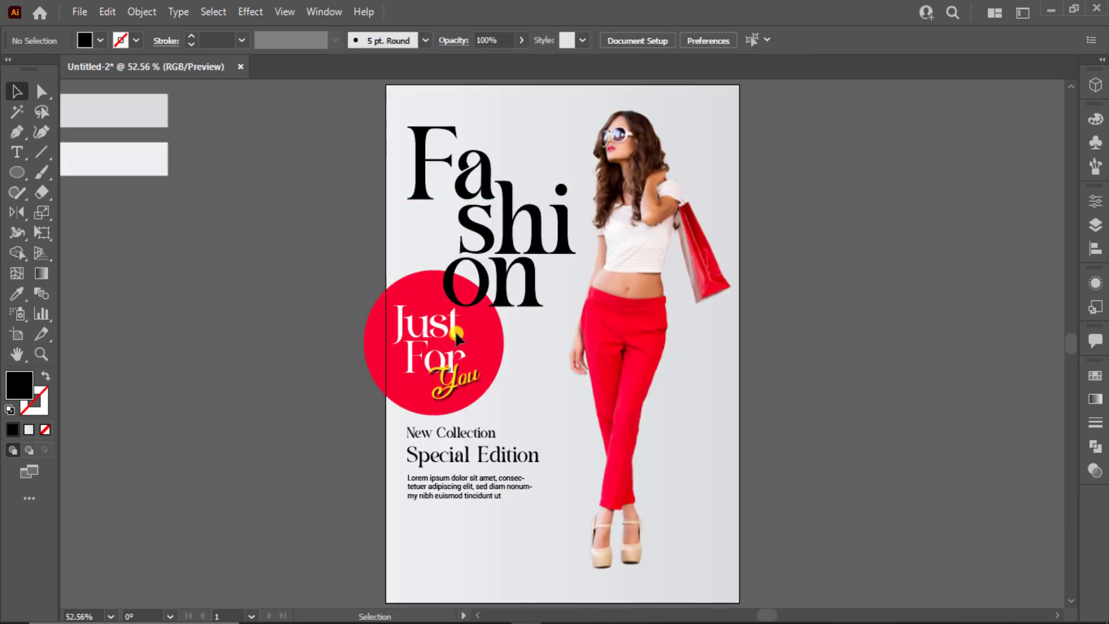
Widen the body text frame so its lines run longer
{"action": "left_click", "coordinate": [480, 498]}
{"action": "left_click_drag", "start_coordinate": [529, 510], "coordinate": [564, 517]}
{"action": "left_click", "coordinate": [457, 525]}
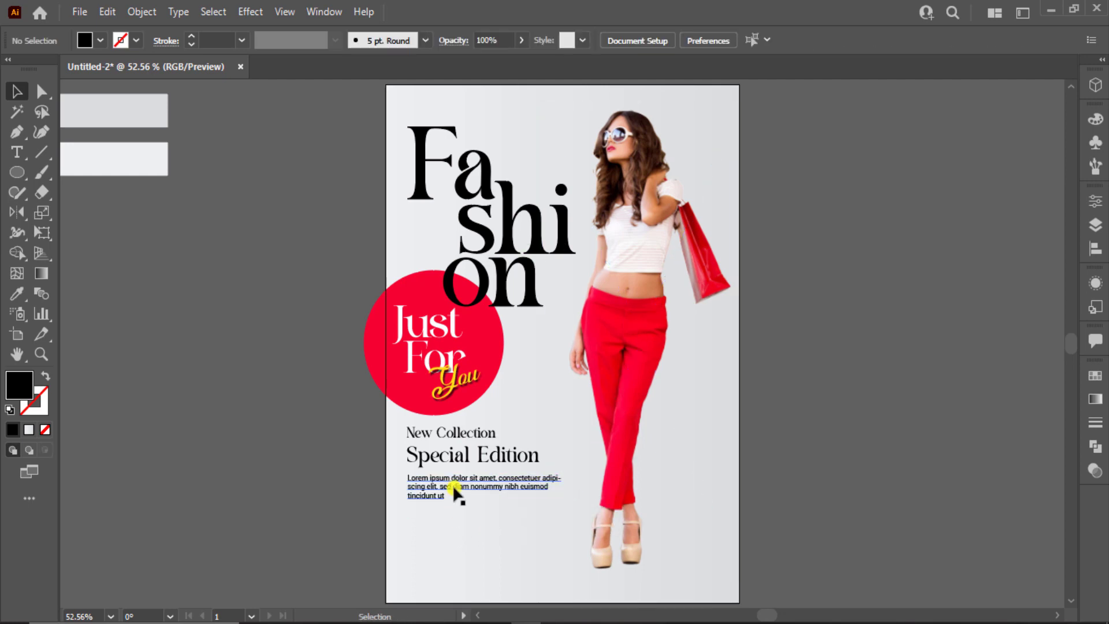
Scale up New Collection, Special Edition and the body text together
{"action": "scroll", "coordinate": [452, 492], "scroll_direction": "up", "scroll_amount": 1}
{"action": "left_click_drag", "start_coordinate": [372, 422], "coordinate": [431, 507]}
{"action": "left_click", "coordinate": [581, 520], "text": "shift"}
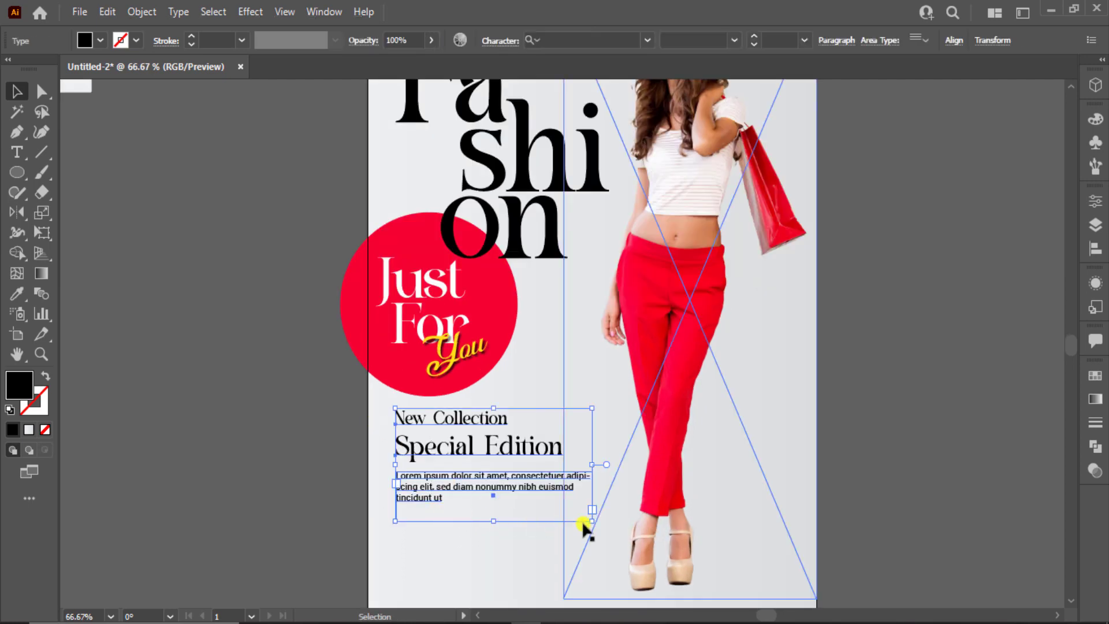
{"action": "left_click_drag", "start_coordinate": [600, 529], "coordinate": [636, 548]}
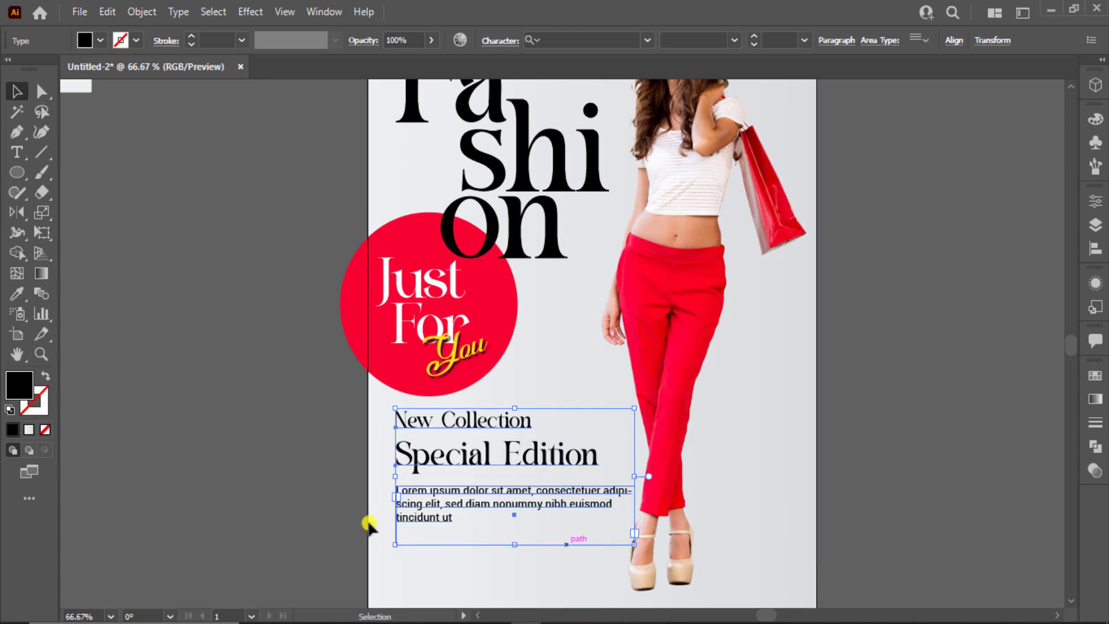
{"action": "left_click", "coordinate": [356, 515]}
Move New Collection closer to Special Edition and fit the artboard in view
{"action": "left_click_drag", "start_coordinate": [438, 425], "coordinate": [437, 431]}
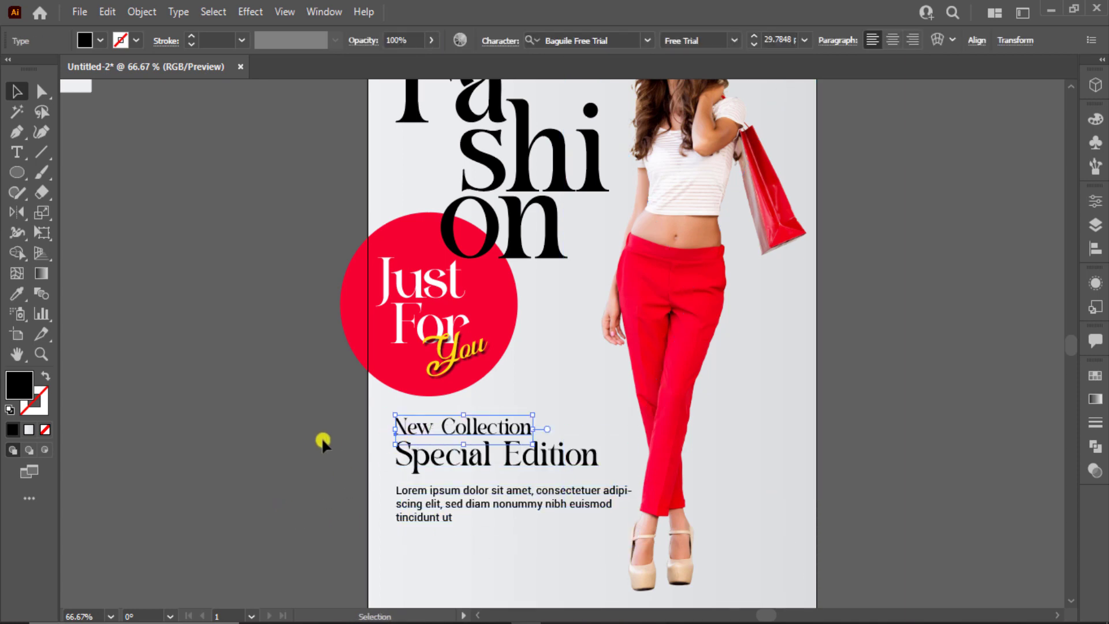
{"action": "left_click", "coordinate": [315, 441]}
{"action": "key", "text": "ctrl+0"}
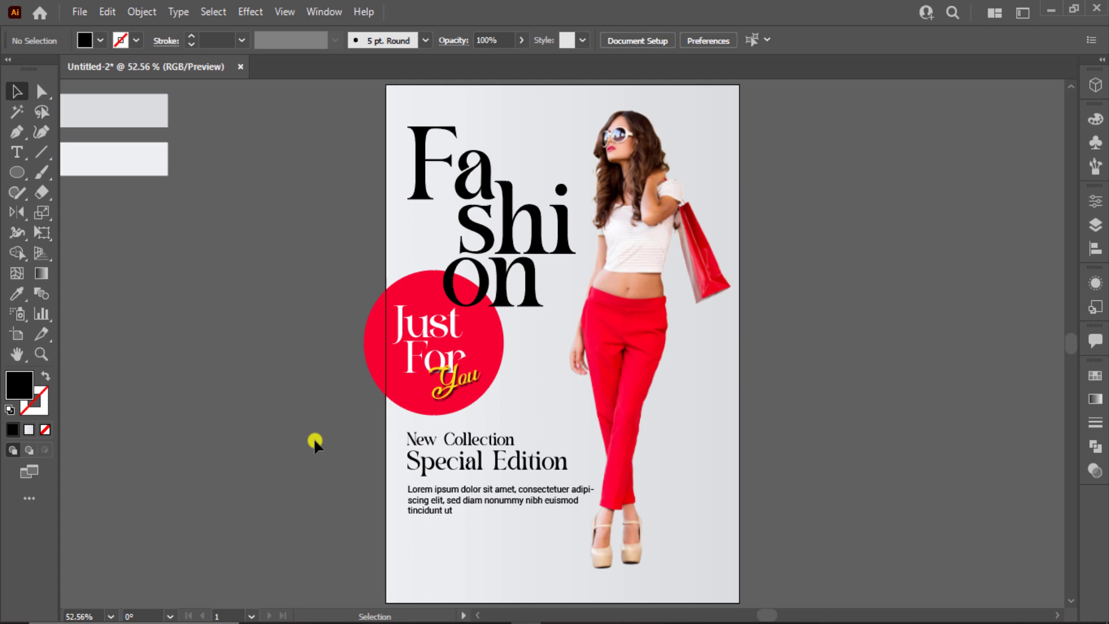
{"action": "scroll", "coordinate": [313, 438], "scroll_direction": "down", "scroll_amount": 1}
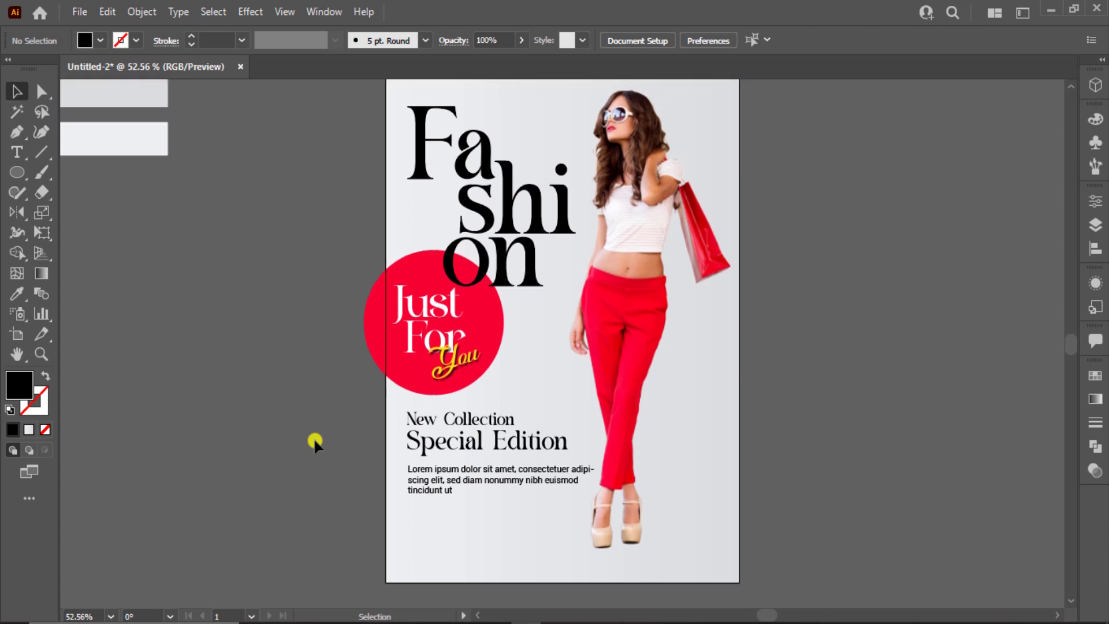
Draw a rectangle below the body text, fill it with the circle's red, and round it into a pill
{"action": "right_click", "coordinate": [17, 188]}
{"action": "right_click", "coordinate": [22, 173]}
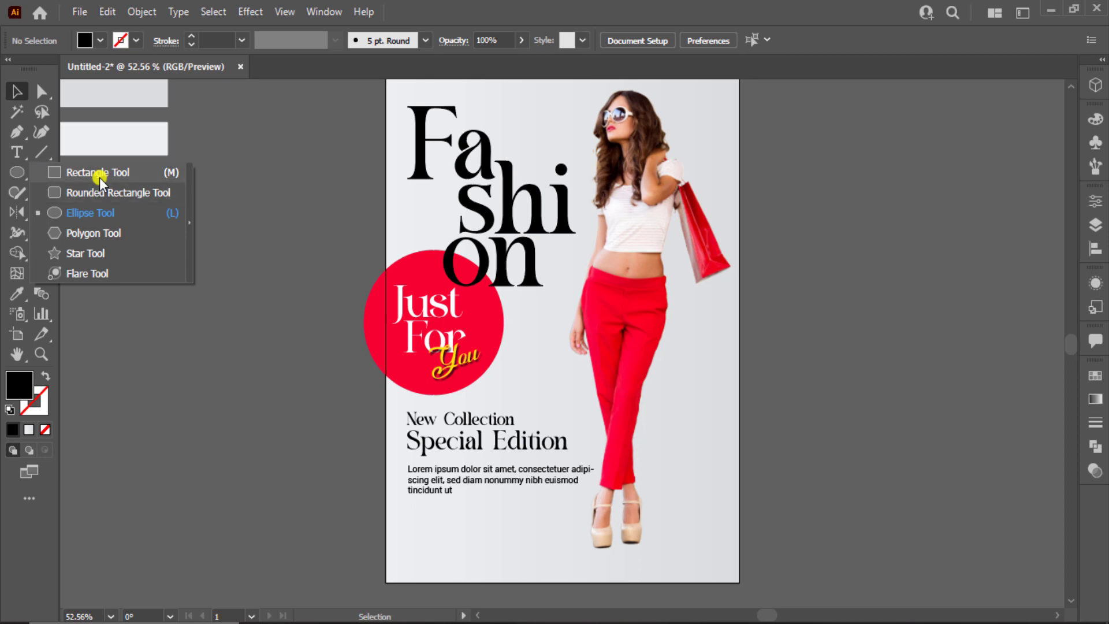
{"action": "left_click", "coordinate": [100, 178]}
{"action": "scroll", "coordinate": [144, 213], "scroll_direction": "down", "scroll_amount": 5}
{"action": "scroll", "coordinate": [426, 431], "scroll_direction": "up", "scroll_amount": 1}
{"action": "scroll", "coordinate": [426, 432], "scroll_direction": "up", "scroll_amount": 1}
{"action": "scroll", "coordinate": [426, 432], "scroll_direction": "up", "scroll_amount": 1}
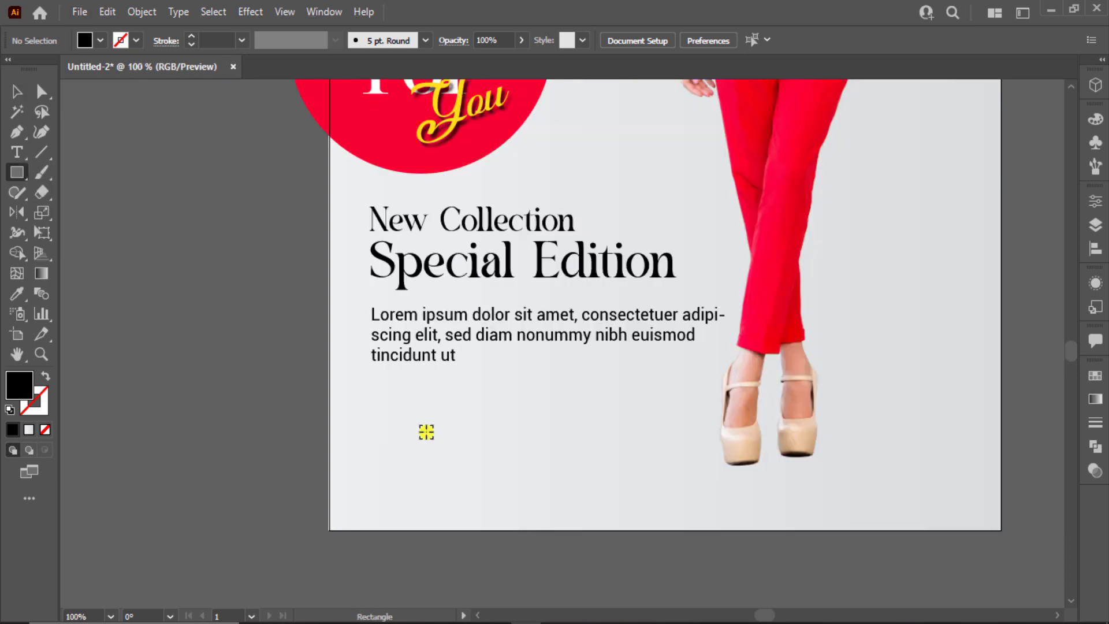
{"action": "left_click_drag", "start_coordinate": [371, 413], "coordinate": [531, 453]}
{"action": "key", "text": "i"}
{"action": "left_click", "coordinate": [430, 167]}
{"action": "left_click", "coordinate": [42, 91]}
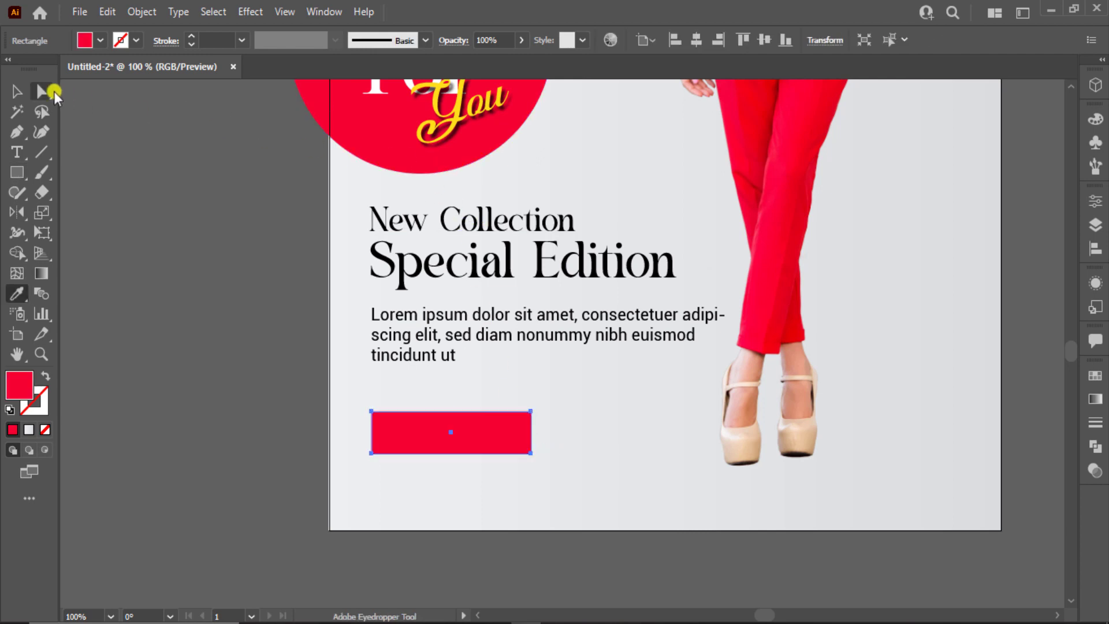
{"action": "left_click_drag", "start_coordinate": [382, 424], "coordinate": [413, 446]}
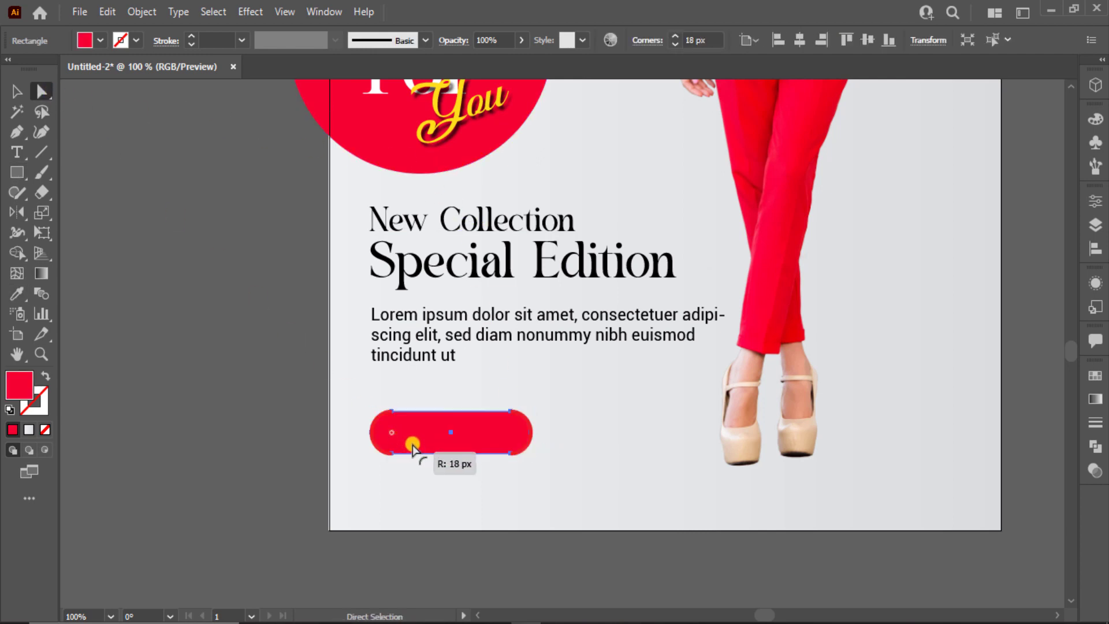
Type 'ORDER NOW' as a new text line beside the artboard
{"action": "left_click", "coordinate": [16, 152]}
{"action": "left_click", "coordinate": [126, 248]}
{"action": "type", "text": "ORDER NOW"}
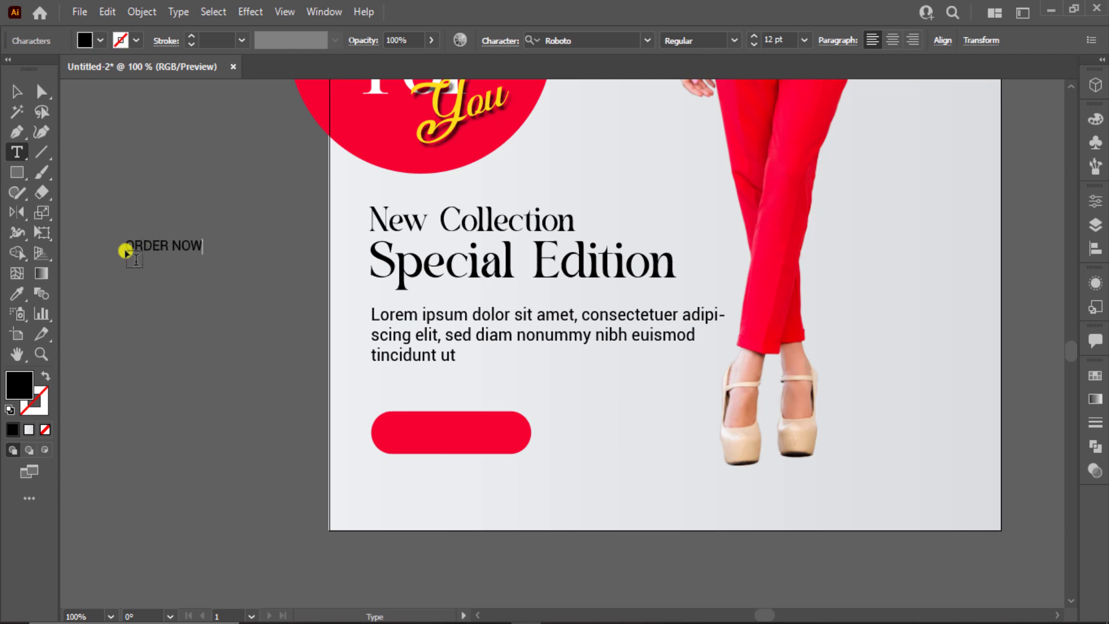
Set the ORDER NOW text in Montserrat ExtraBold
{"action": "left_click", "coordinate": [17, 91]}
{"action": "left_click", "coordinate": [622, 41]}
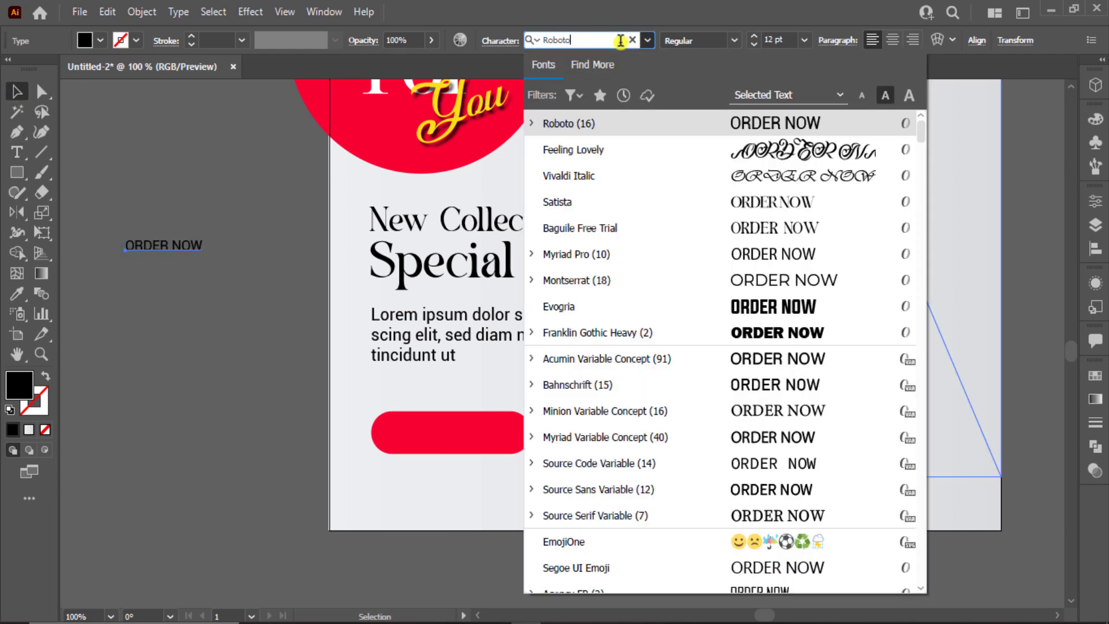
{"action": "type", "text": "mon"}
{"action": "key", "text": "Down"}
{"action": "key", "text": "Down"}
{"action": "key", "text": "Down"}
{"action": "key", "text": "Down"}
{"action": "key", "text": "Down"}
{"action": "key", "text": "Down"}
{"action": "key", "text": "Down"}
{"action": "key", "text": "Down"}
{"action": "key", "text": "Down"}
{"action": "key", "text": "Down"}
{"action": "key", "text": "Down"}
{"action": "key", "text": "Down"}
{"action": "key", "text": "Down"}
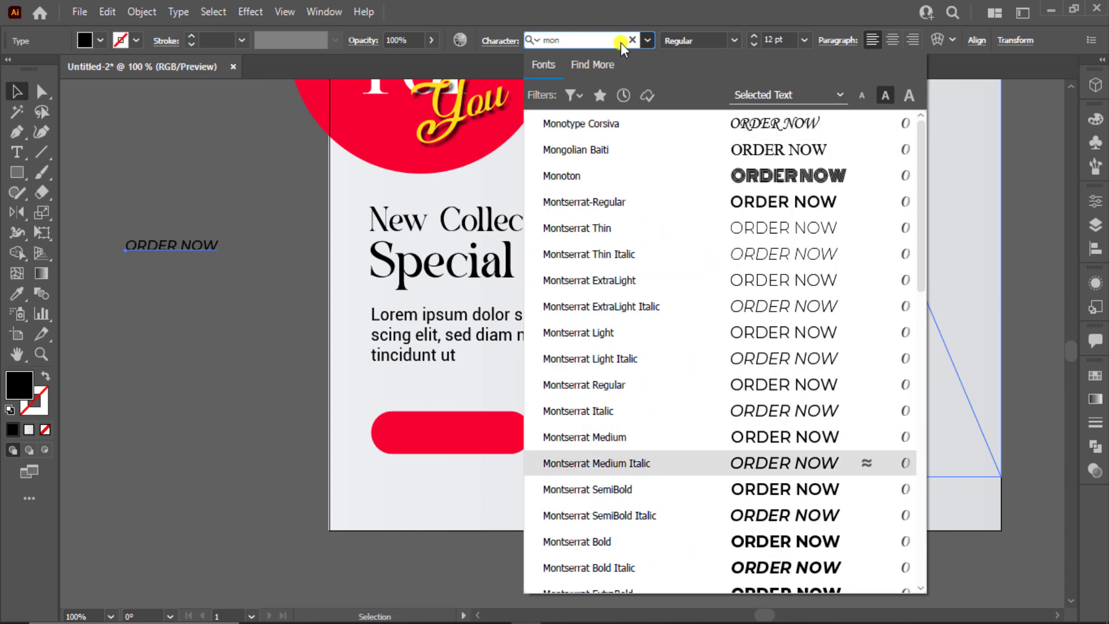
{"action": "key", "text": "Down"}
{"action": "key", "text": "Down"}
{"action": "key", "text": "Down"}
{"action": "key", "text": "Down"}
{"action": "key", "text": "Up"}
{"action": "scroll", "coordinate": [668, 173], "scroll_direction": "down", "scroll_amount": 1}
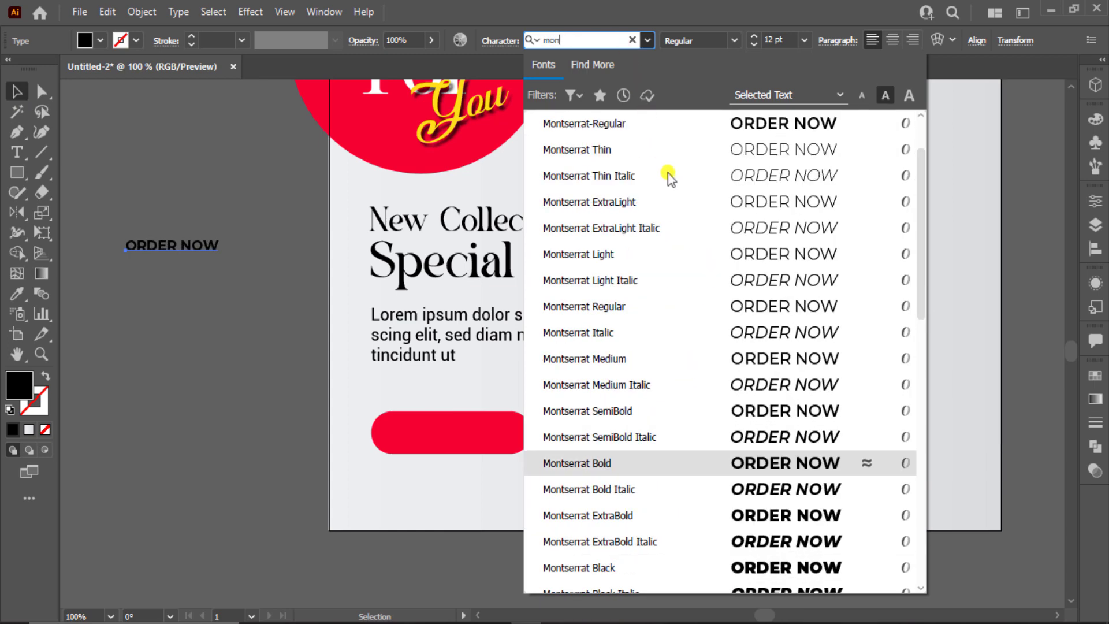
{"action": "left_click", "coordinate": [794, 518]}
Make ORDER NOW white and move it onto the red pill button
{"action": "left_click", "coordinate": [85, 40]}
{"action": "left_click", "coordinate": [40, 63]}
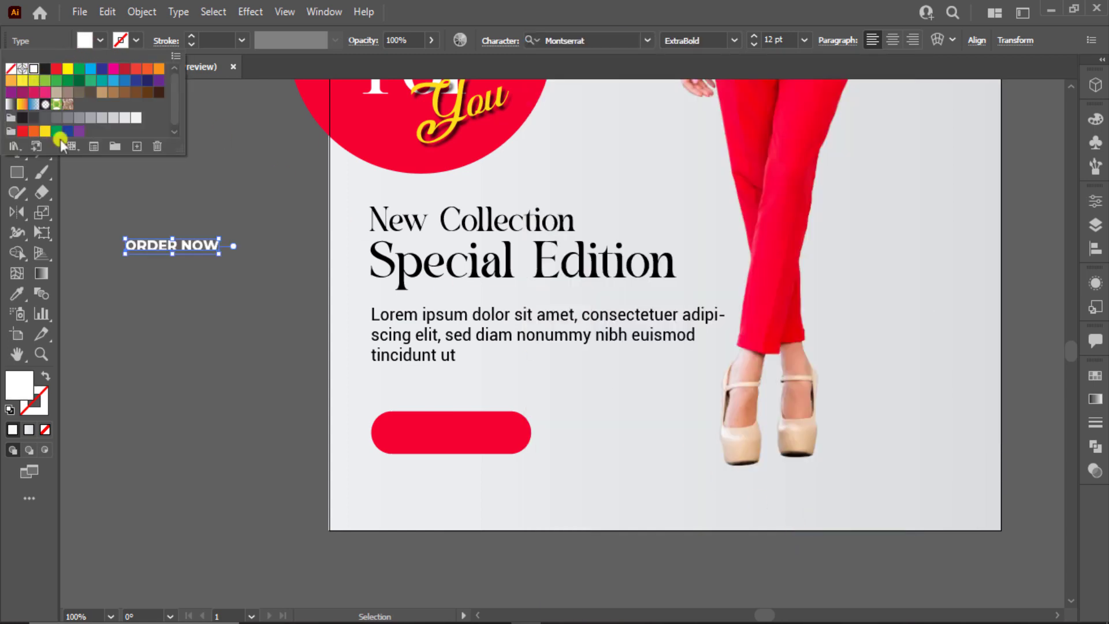
{"action": "left_click_drag", "start_coordinate": [173, 247], "coordinate": [512, 446]}
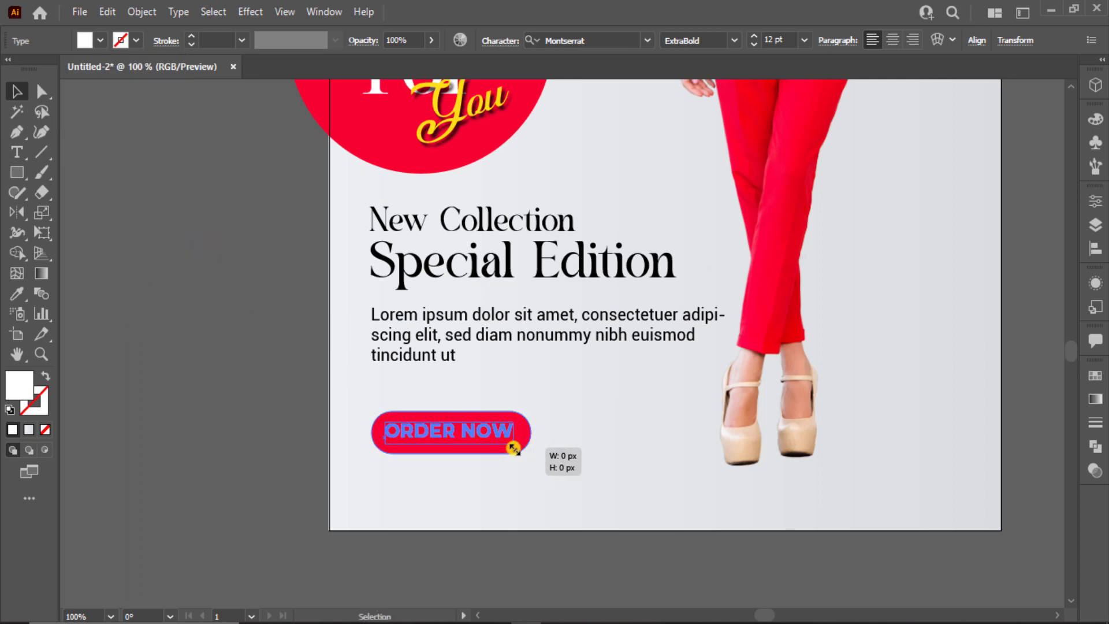
{"action": "left_click", "coordinate": [352, 447]}
{"action": "left_click", "coordinate": [453, 442]}
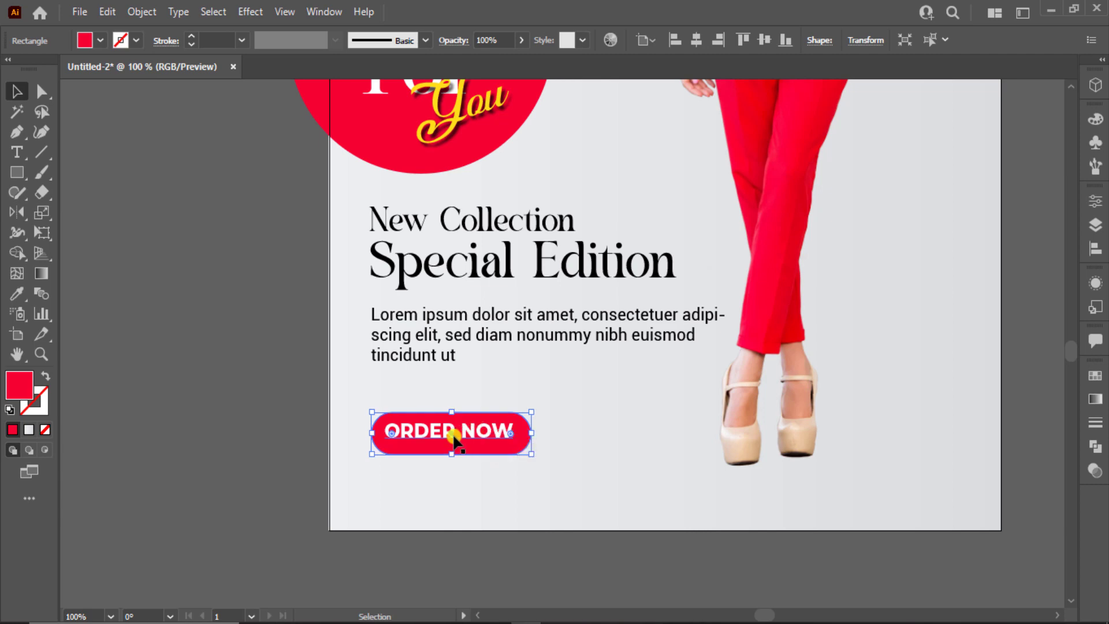
Align ORDER NOW and the red button to each other's horizontal and vertical centres
{"action": "left_click", "coordinate": [339, 418]}
{"action": "left_click_drag", "start_coordinate": [339, 418], "coordinate": [454, 460]}
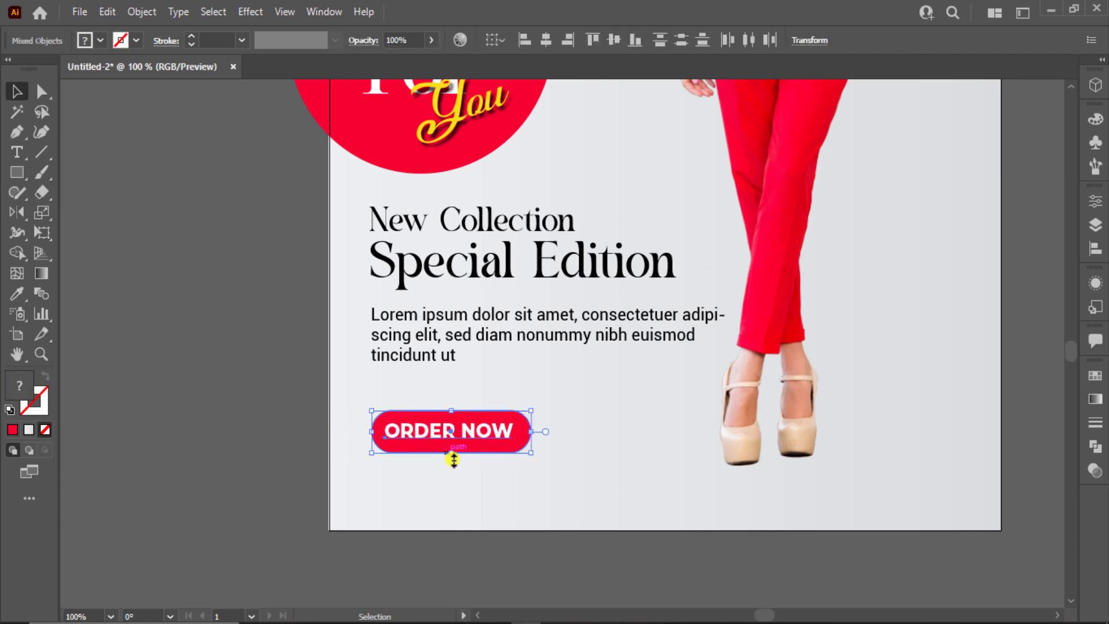
{"action": "left_click", "coordinate": [542, 39]}
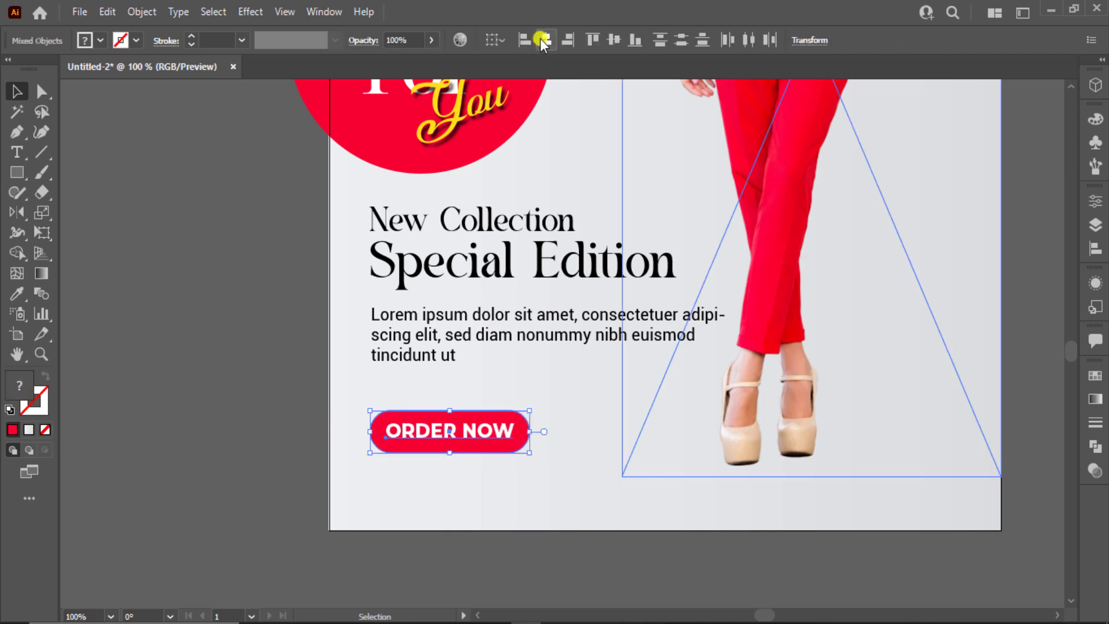
{"action": "left_click", "coordinate": [621, 41]}
Group the ORDER NOW text and red button with Ctrl+G
{"action": "left_click", "coordinate": [300, 369]}
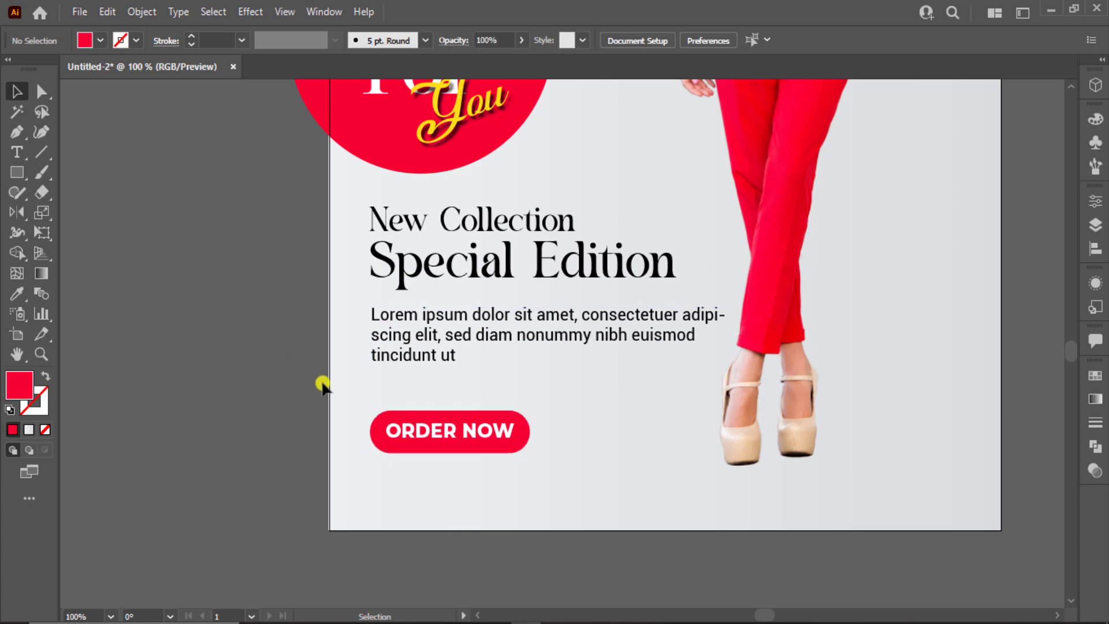
{"action": "left_click", "coordinate": [406, 441]}
{"action": "left_click_drag", "start_coordinate": [334, 399], "coordinate": [472, 508]}
{"action": "key", "text": "ctrl+g"}
{"action": "left_click", "coordinate": [142, 12]}
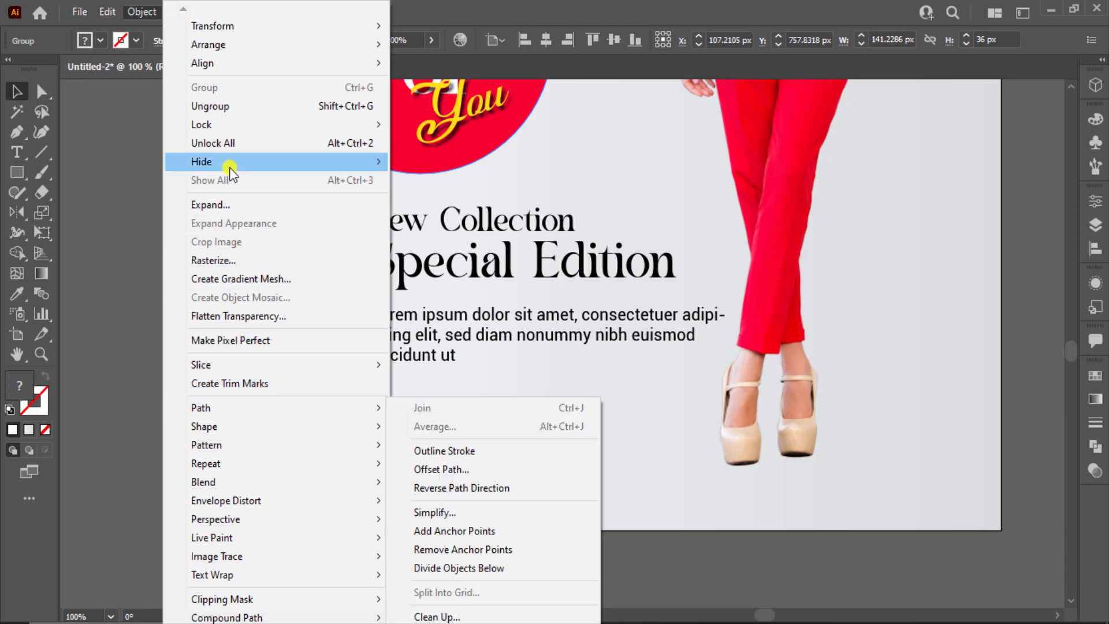
Add a Drop Shadow to the button with 3 px blur and 2 px X and Y offsets
{"action": "left_click", "coordinate": [153, 8]}
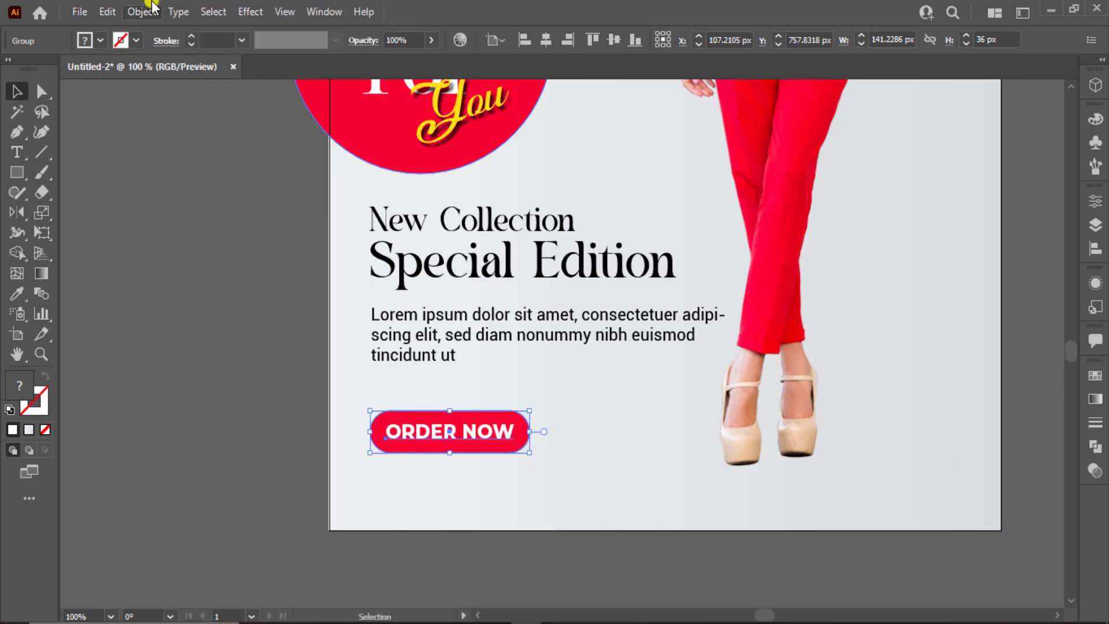
{"action": "left_click", "coordinate": [247, 11]}
{"action": "mouse_move", "coordinate": [309, 202]}
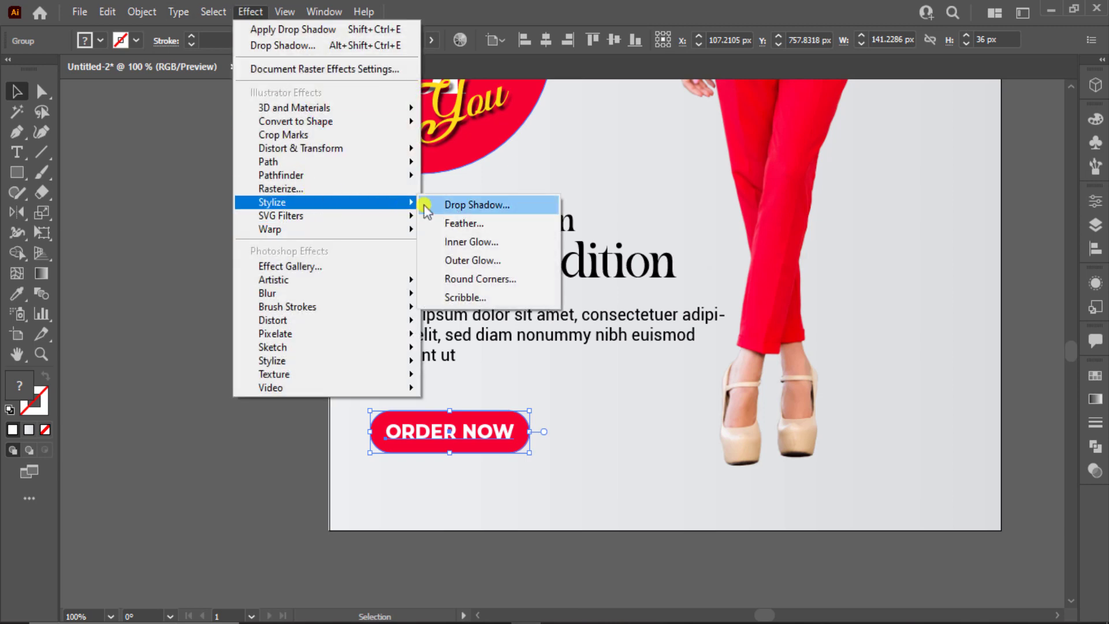
{"action": "left_click", "coordinate": [427, 206]}
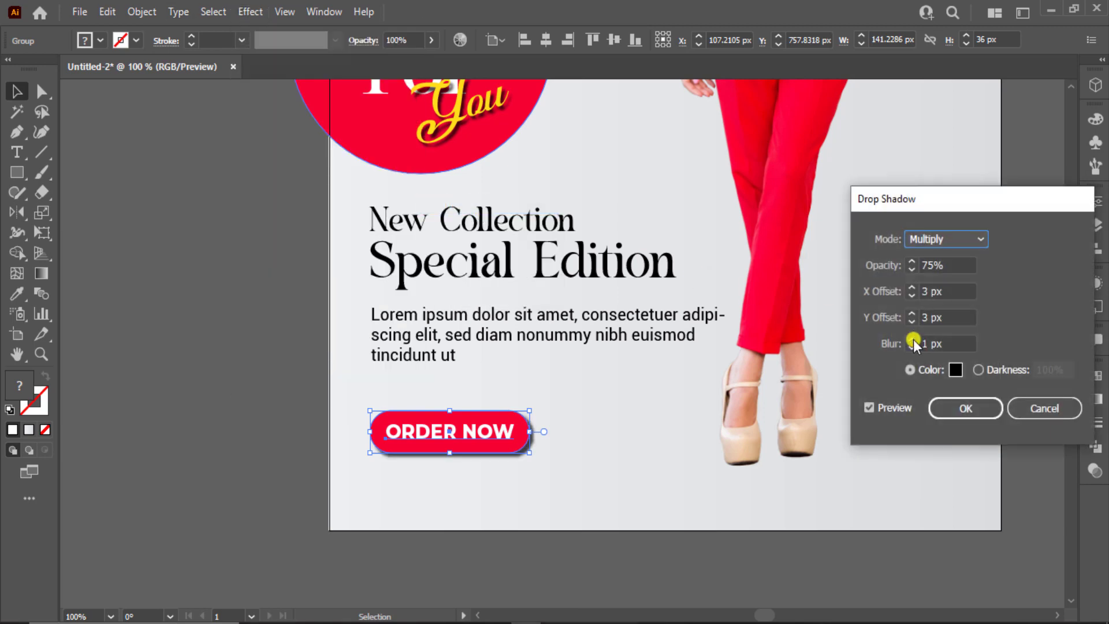
{"action": "left_click", "coordinate": [912, 341]}
{"action": "left_click", "coordinate": [912, 341]}
{"action": "left_click", "coordinate": [908, 315]}
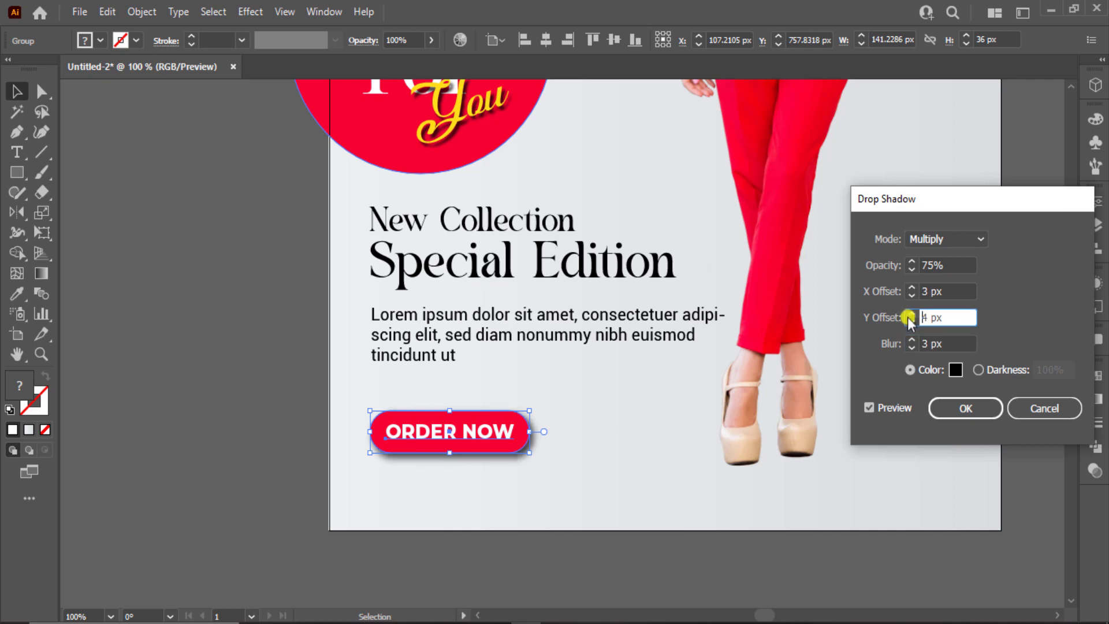
{"action": "left_click", "coordinate": [910, 321]}
{"action": "left_click", "coordinate": [911, 322]}
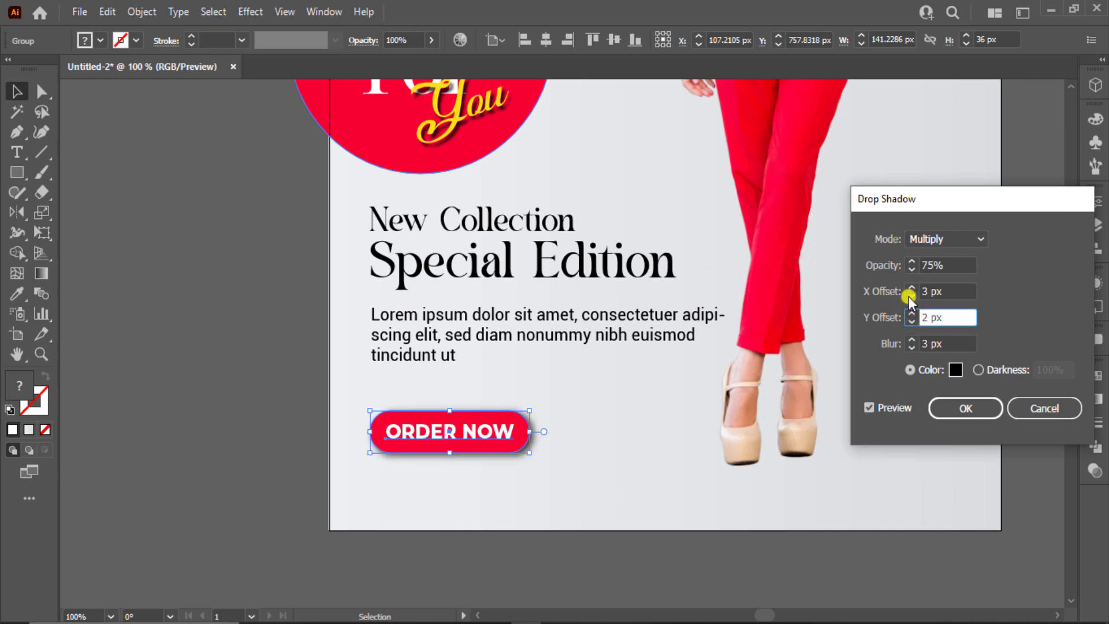
{"action": "left_click", "coordinate": [911, 295]}
{"action": "left_click", "coordinate": [958, 403]}
Move the ORDER NOW button slightly up and zoom out to the whole poster
{"action": "left_click", "coordinate": [549, 421]}
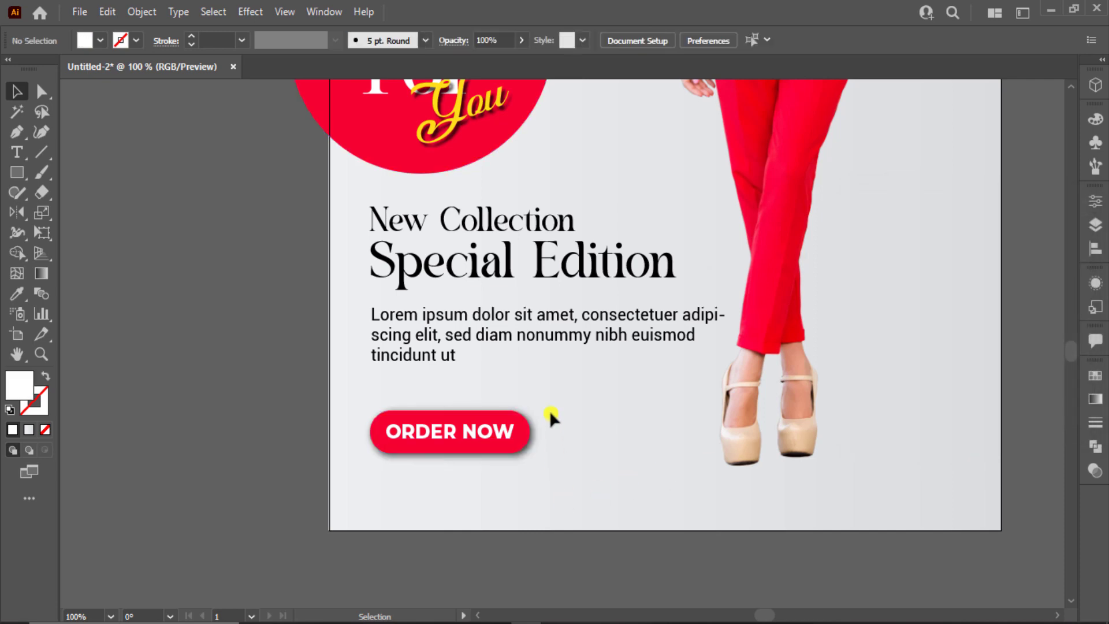
{"action": "left_click", "coordinate": [490, 445]}
{"action": "left_click_drag", "start_coordinate": [490, 445], "coordinate": [487, 423]}
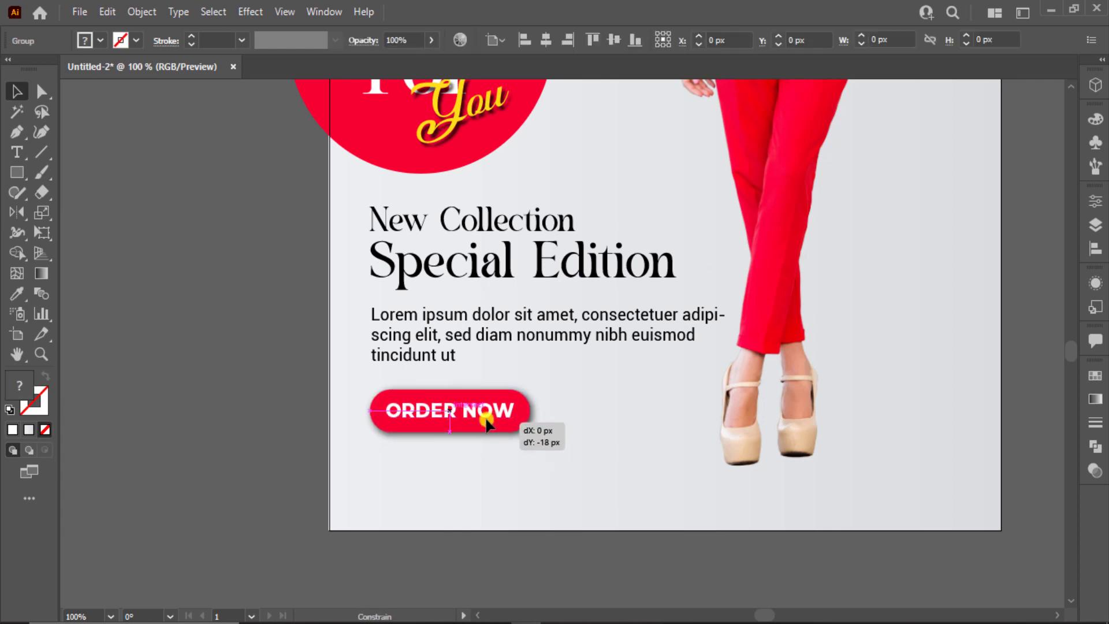
{"action": "left_click", "coordinate": [459, 484]}
{"action": "key", "text": "ctrl+0"}
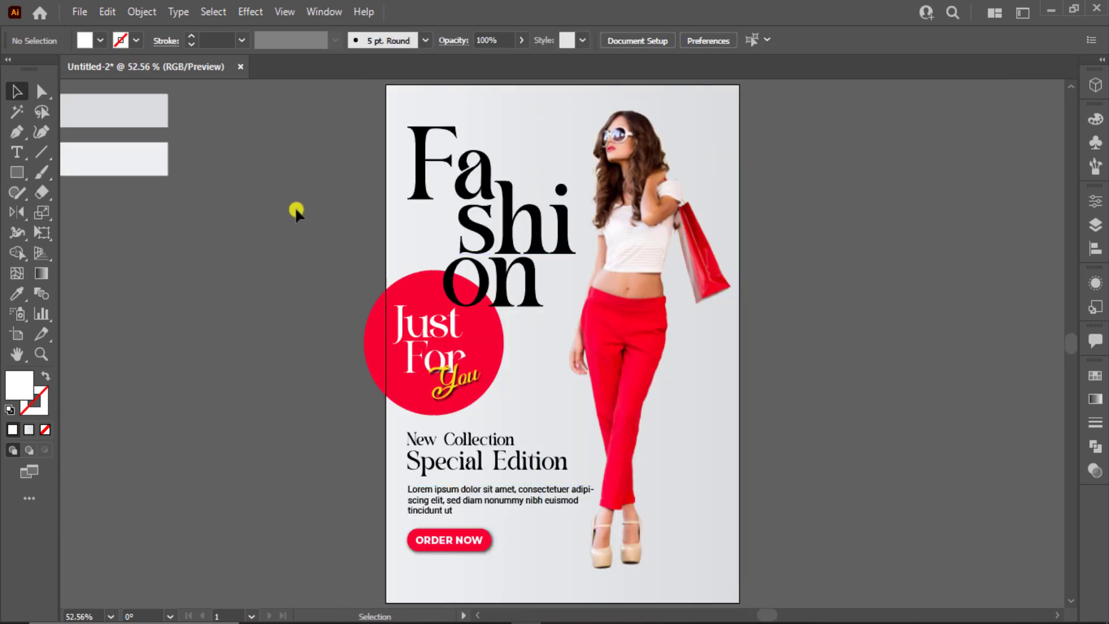
Shift the left-column headline, red circle, text and button block down and scale it up slightly
{"action": "left_click_drag", "start_coordinate": [484, 560], "coordinate": [484, 560]}
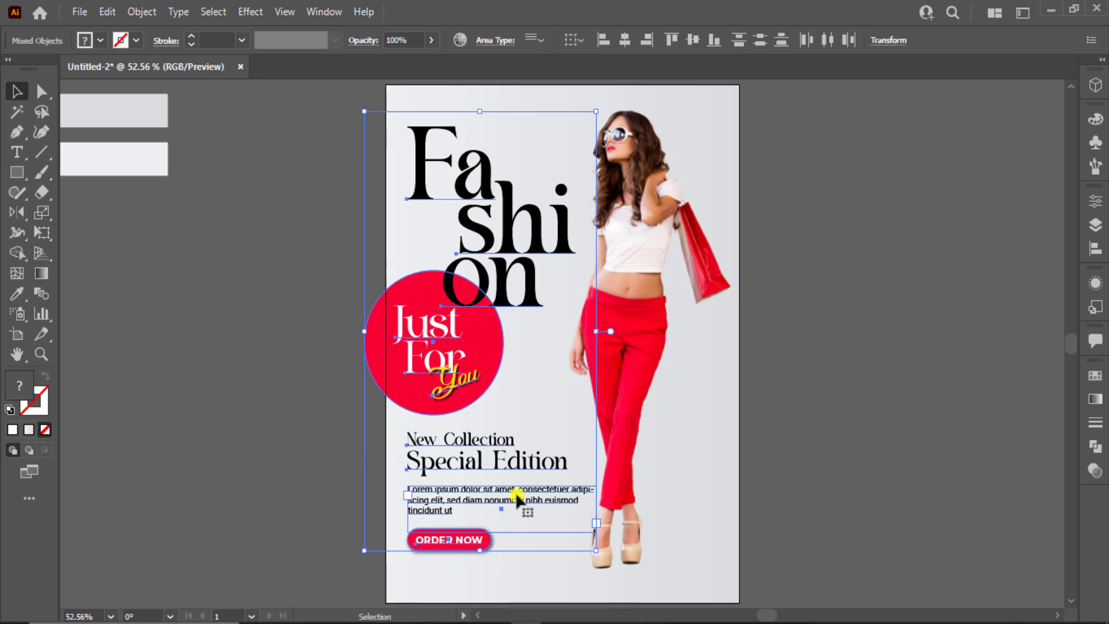
{"action": "left_click_drag", "start_coordinate": [515, 492], "coordinate": [518, 510]}
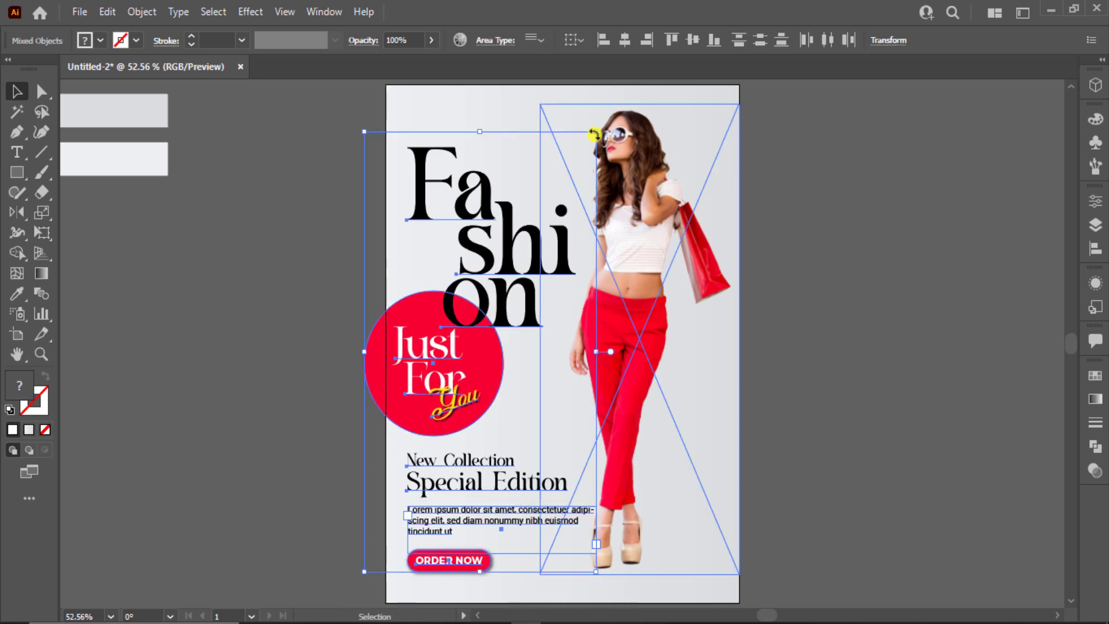
{"action": "left_click_drag", "start_coordinate": [595, 134], "coordinate": [602, 121]}
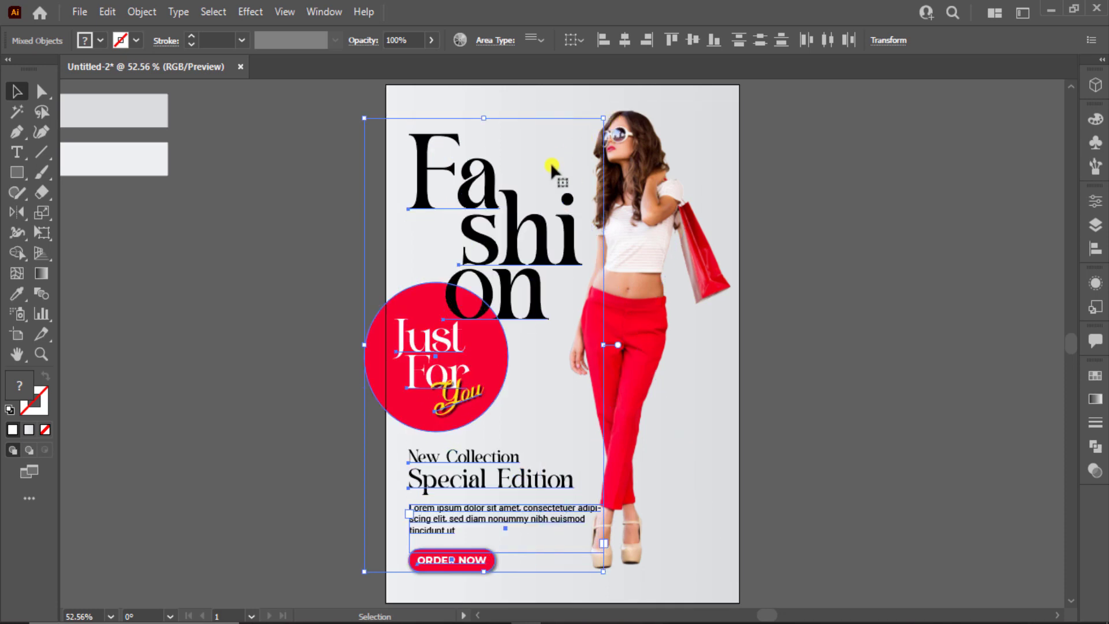
{"action": "left_click", "coordinate": [273, 376]}
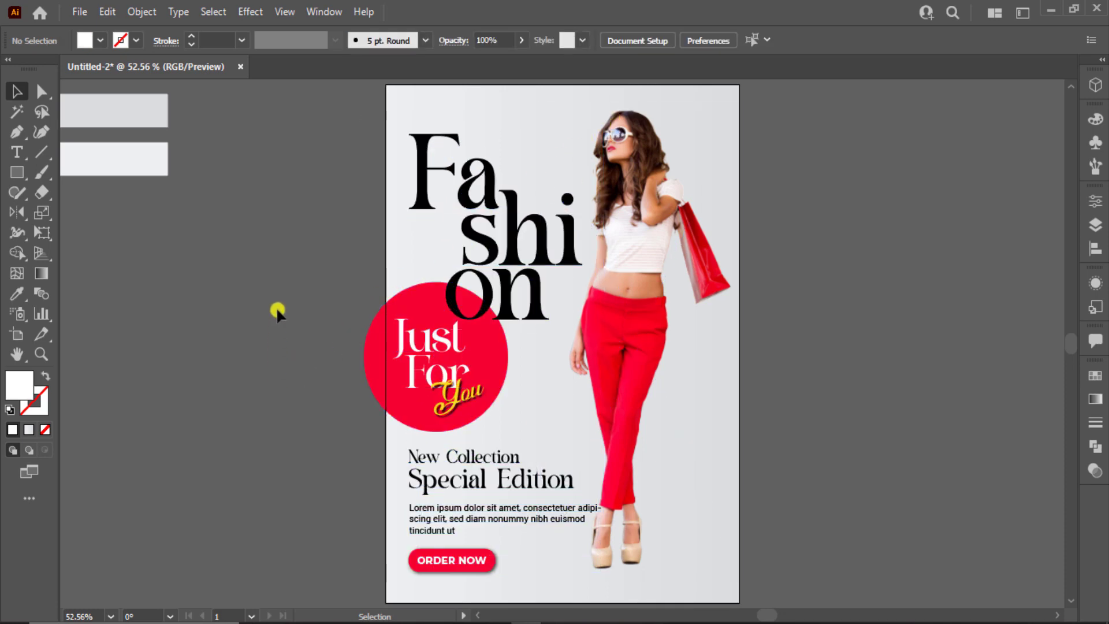
{"action": "left_click", "coordinate": [22, 152]}
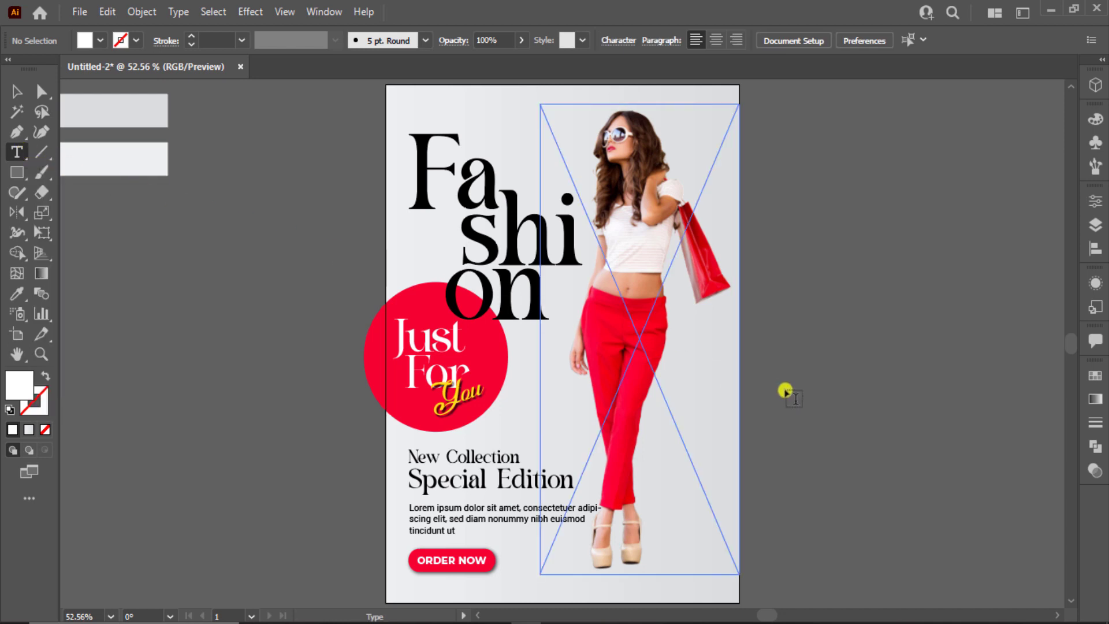
Add 'Weakened Special' text in the Fashion headline's Baguile Free Trial font and move it onto the poster
{"action": "left_click", "coordinate": [851, 409]}
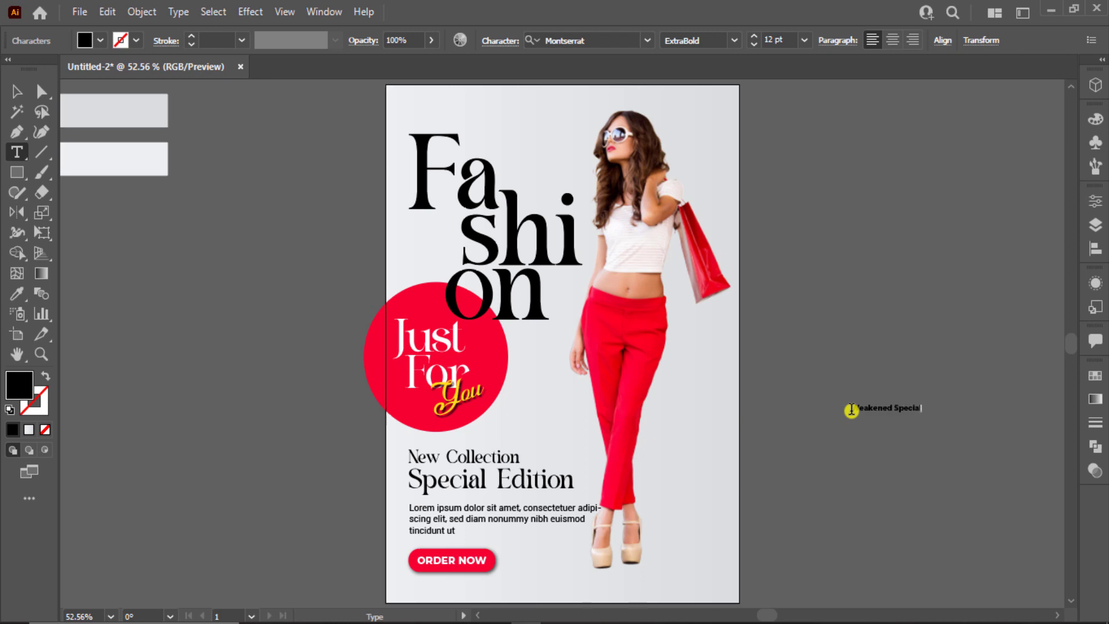
{"action": "left_click", "coordinate": [17, 91]}
{"action": "key", "text": "i"}
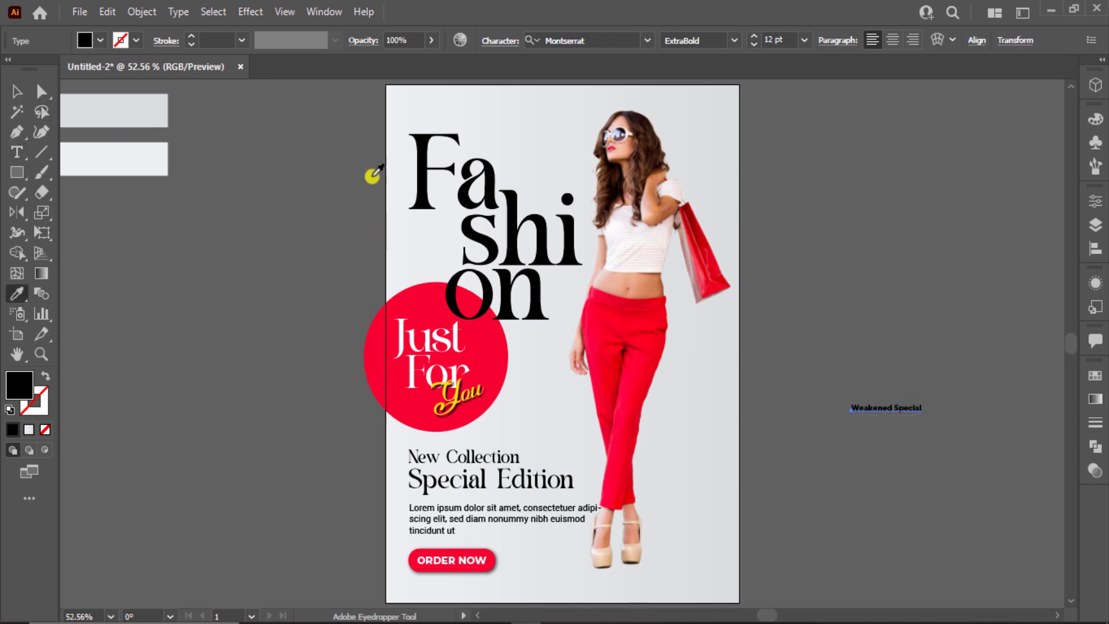
{"action": "left_click", "coordinate": [488, 203]}
{"action": "left_click", "coordinate": [17, 101]}
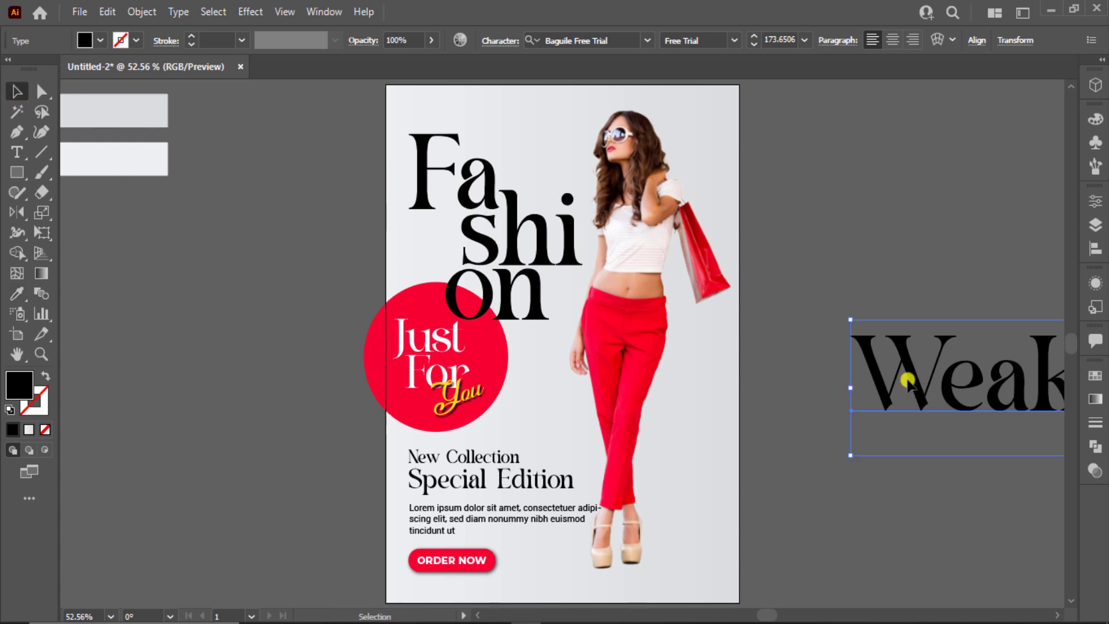
{"action": "left_click_drag", "start_coordinate": [906, 376], "coordinate": [556, 354]}
Rotate 'Weakened Special' 90° to run vertically, resize it, and place it at the poster's lower right
{"action": "left_click_drag", "start_coordinate": [486, 304], "coordinate": [693, 363]}
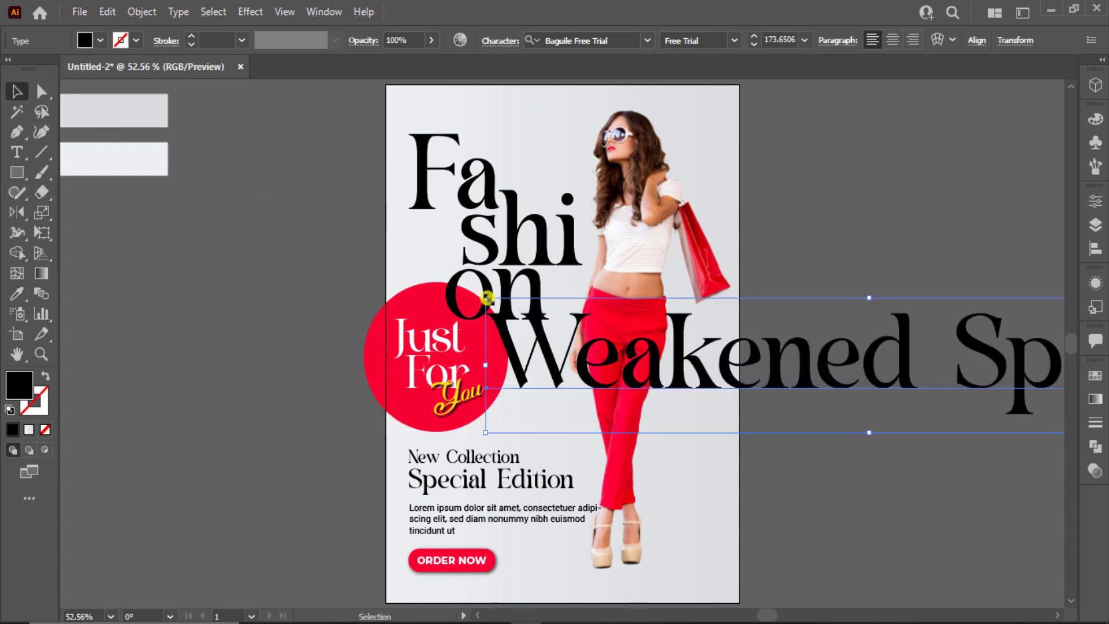
{"action": "left_click_drag", "start_coordinate": [486, 299], "coordinate": [680, 353]}
{"action": "left_click_drag", "start_coordinate": [955, 385], "coordinate": [908, 283]}
{"action": "left_click", "coordinate": [919, 333]}
{"action": "left_click_drag", "start_coordinate": [865, 382], "coordinate": [670, 484]}
{"action": "left_click_drag", "start_coordinate": [710, 583], "coordinate": [708, 588]}
{"action": "left_click_drag", "start_coordinate": [683, 549], "coordinate": [697, 531]}
{"action": "left_click", "coordinate": [764, 451]}
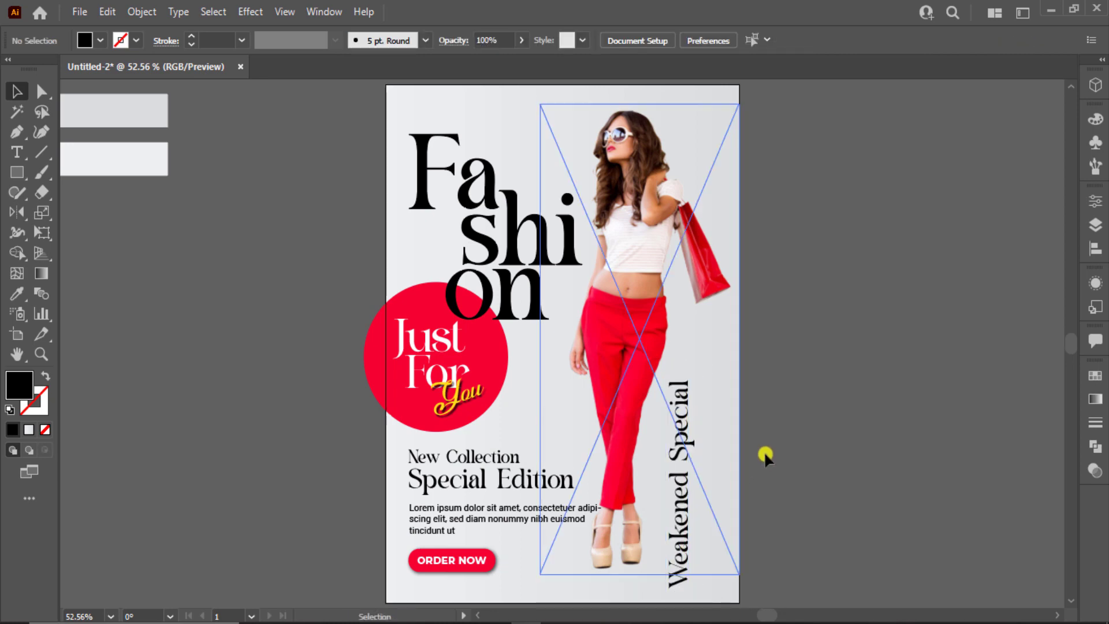
Colour the vertical 'Weakened Special' text red to match the circle and nudge it into place
{"action": "left_click", "coordinate": [673, 455]}
{"action": "key", "text": "i"}
{"action": "left_click", "coordinate": [480, 345]}
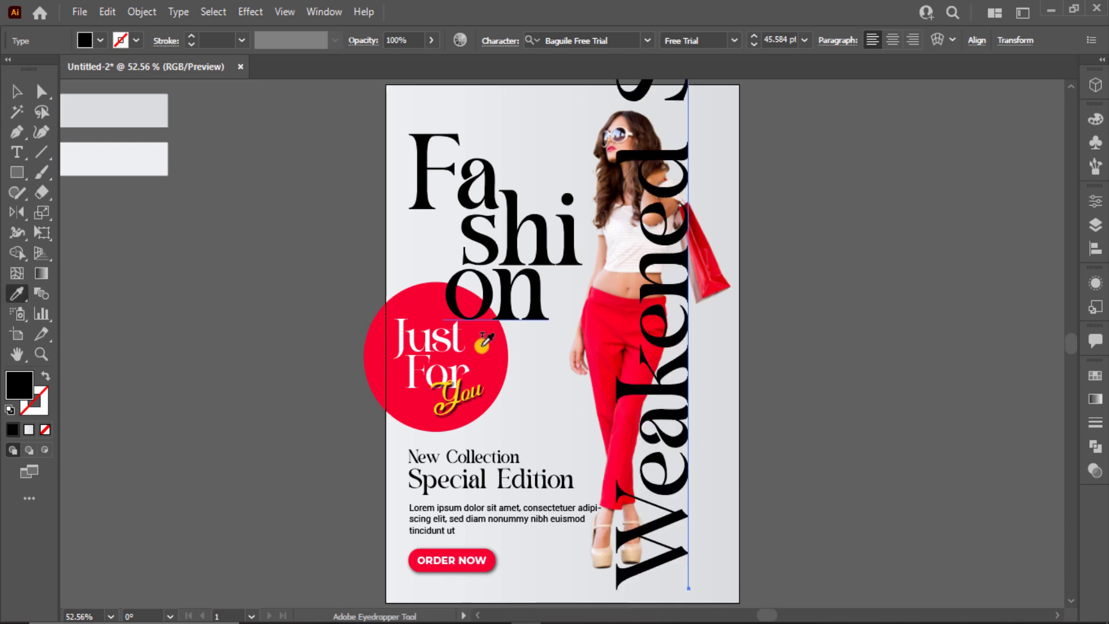
{"action": "key", "text": "ctrl+z"}
{"action": "left_click", "coordinate": [508, 362]}
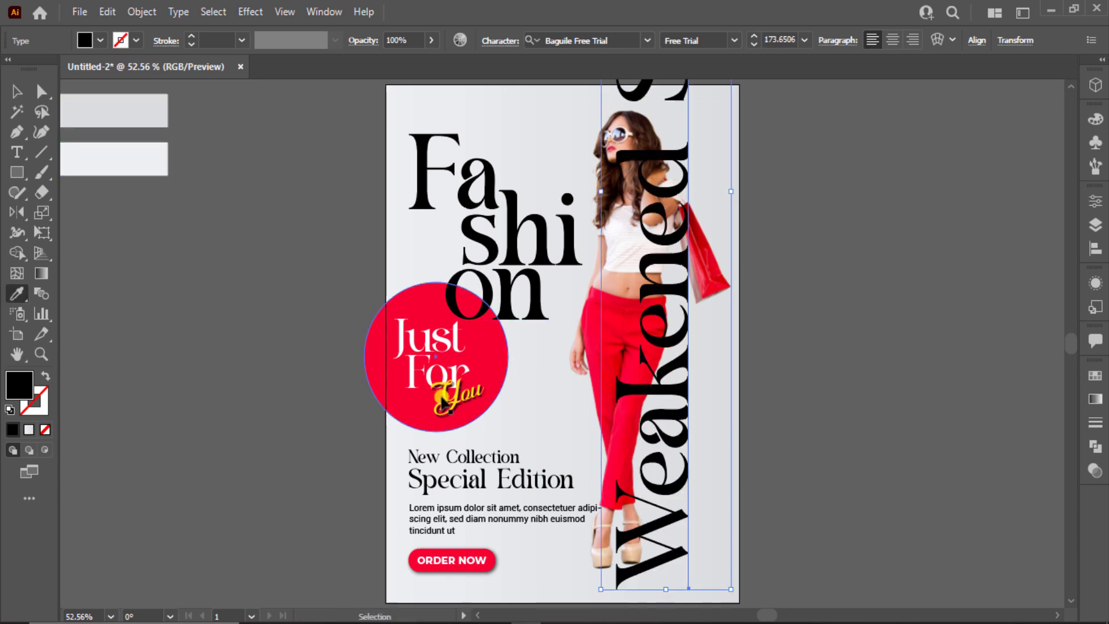
{"action": "key", "text": "ctrl+z"}
{"action": "left_click", "coordinate": [410, 414]}
{"action": "left_click", "coordinate": [14, 90]}
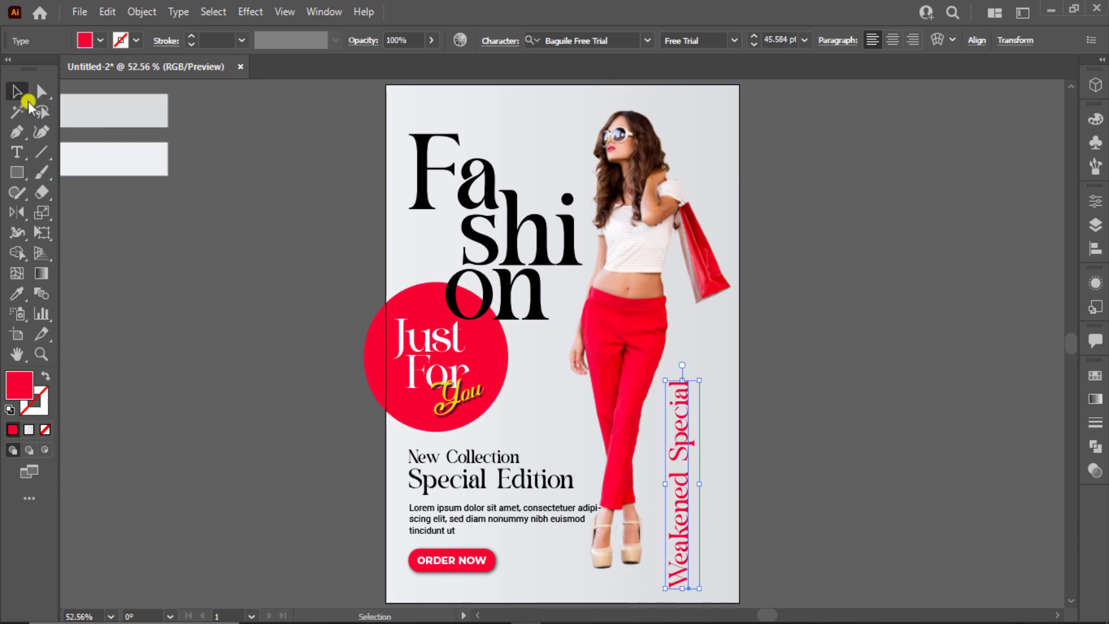
{"action": "left_click", "coordinate": [157, 308]}
{"action": "left_click_drag", "start_coordinate": [671, 472], "coordinate": [668, 474]}
Draw a vertical line above 'Weakened Special' as a red 3 pt stroke with no fill
{"action": "left_click", "coordinate": [41, 151]}
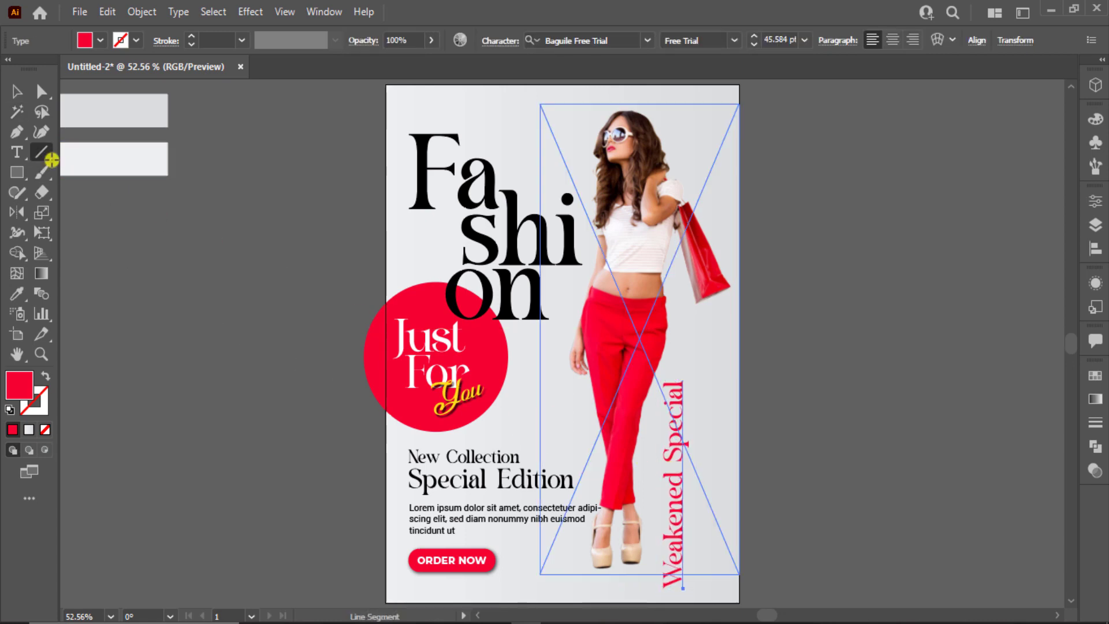
{"action": "left_click_drag", "start_coordinate": [683, 366], "coordinate": [683, 277]}
{"action": "key", "text": "i"}
{"action": "left_click", "coordinate": [390, 401]}
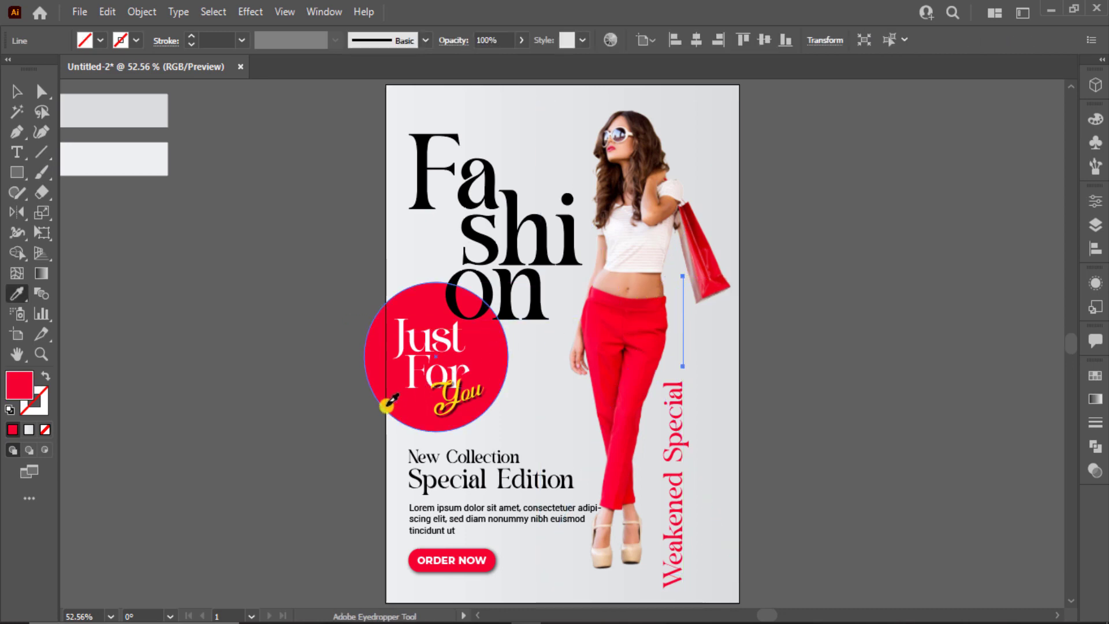
{"action": "left_click", "coordinate": [220, 37]}
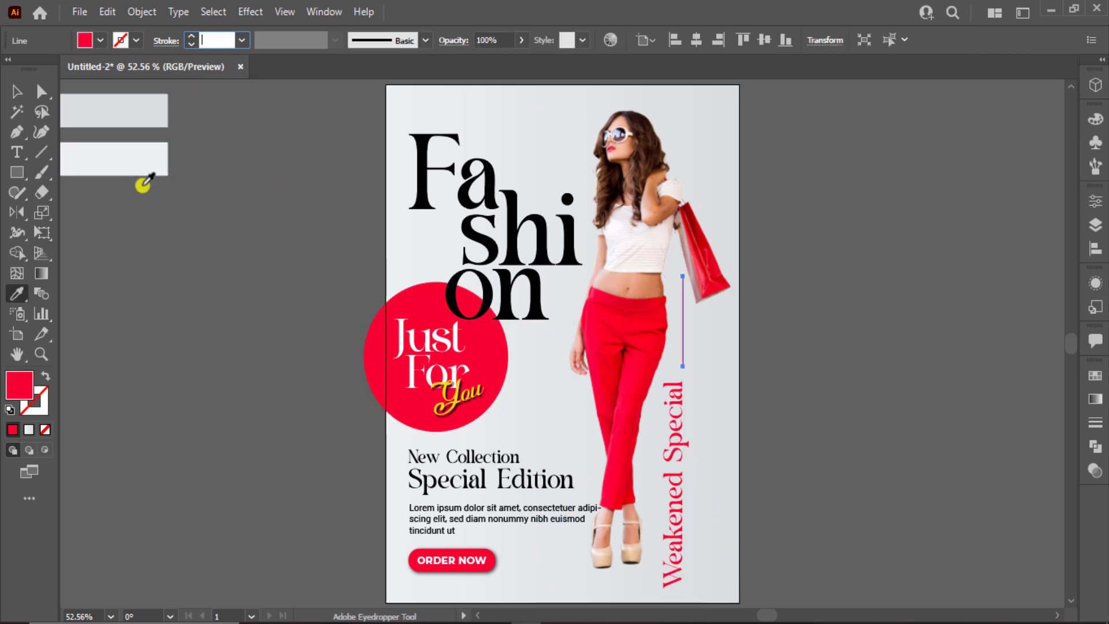
{"action": "left_click", "coordinate": [45, 377]}
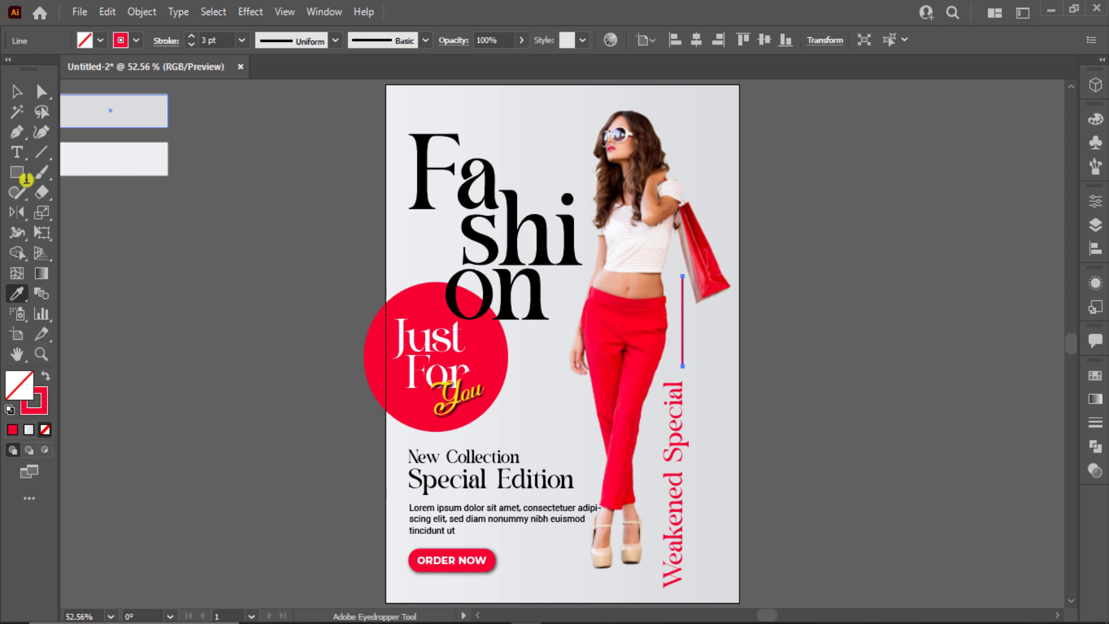
Duplicate the red line near the poster top and extend it to the top edge
{"action": "left_click", "coordinate": [16, 91]}
{"action": "left_click", "coordinate": [742, 297]}
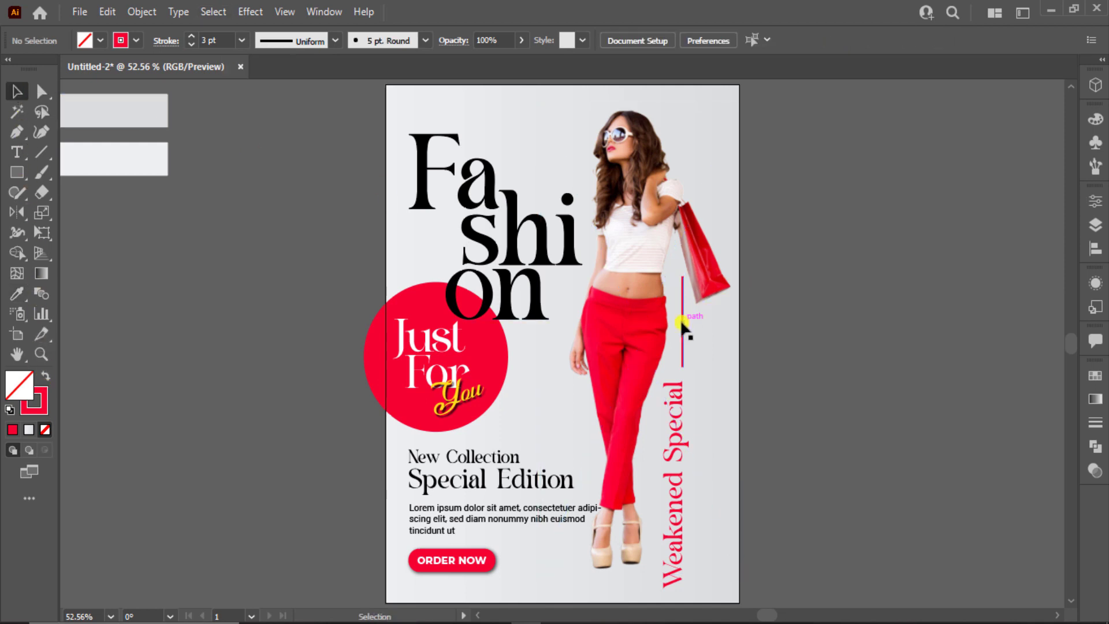
{"action": "left_click_drag", "start_coordinate": [681, 323], "coordinate": [577, 166]}
{"action": "scroll", "coordinate": [578, 148], "scroll_direction": "up", "scroll_amount": 2}
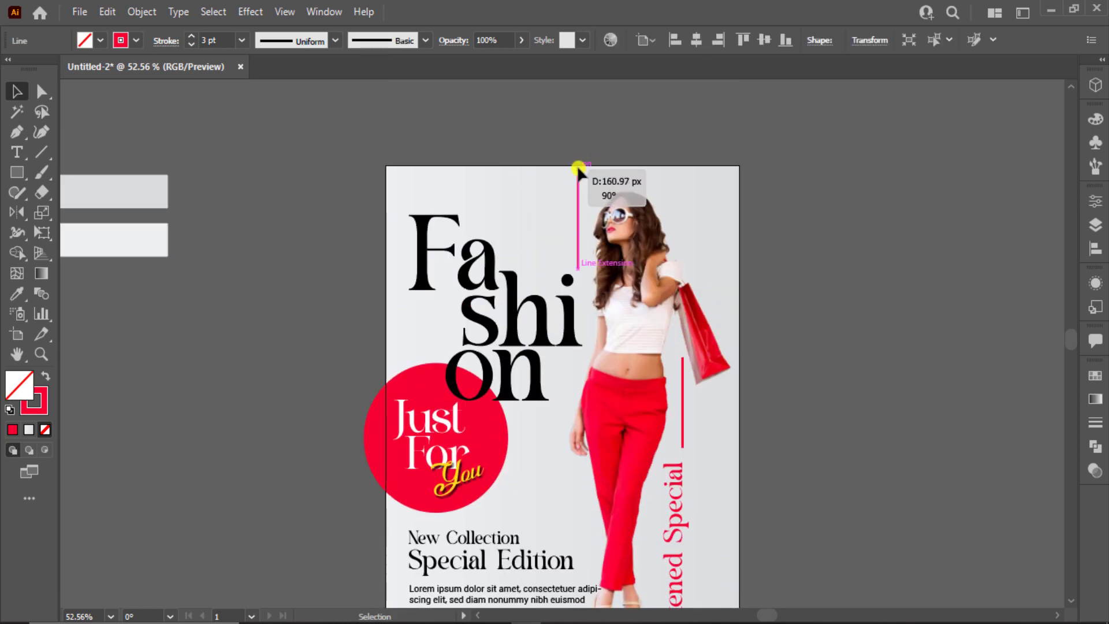
{"action": "left_click", "coordinate": [812, 149]}
{"action": "scroll", "coordinate": [812, 149], "scroll_direction": "down", "scroll_amount": 2}
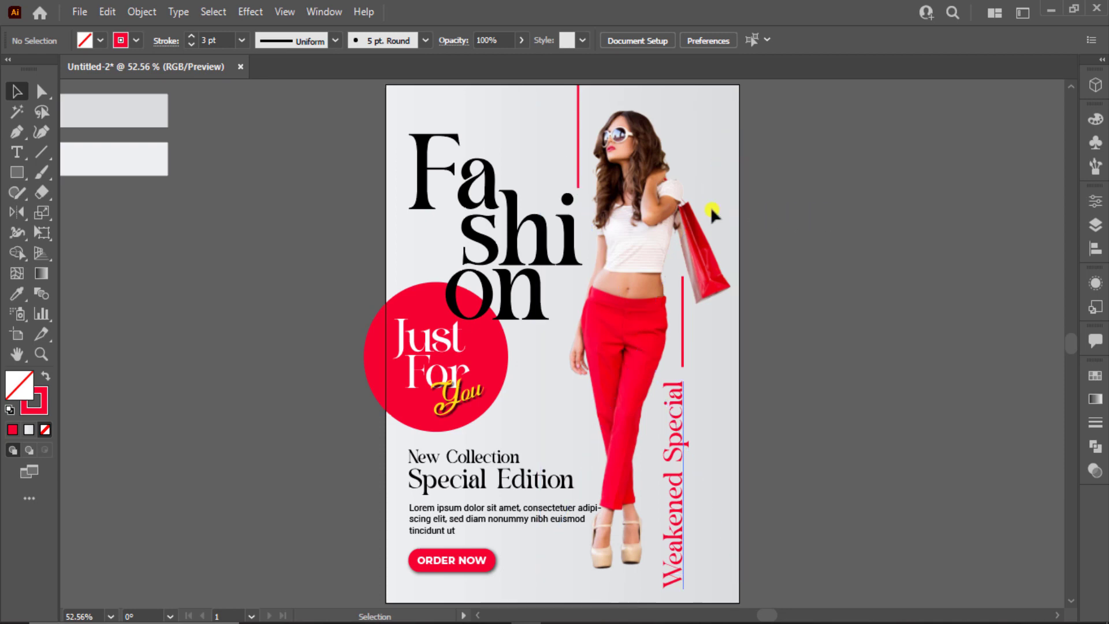
{"action": "left_click", "coordinate": [16, 173]}
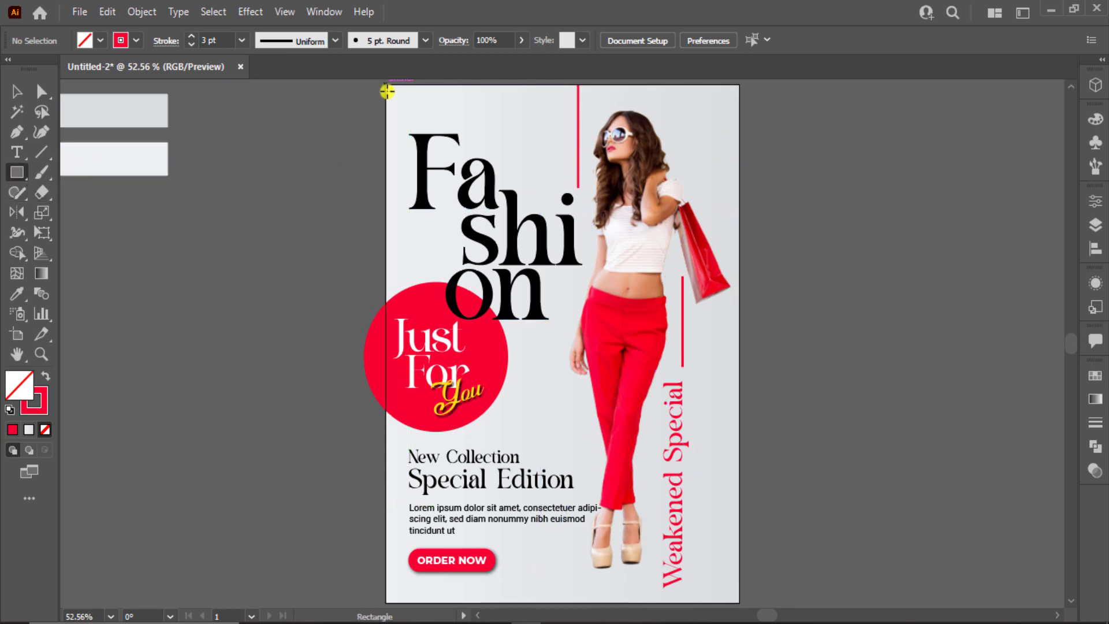
Draw an artboard-sized rectangle and use it as a clipping mask over all the artwork
{"action": "left_click_drag", "start_coordinate": [385, 87], "coordinate": [737, 602]}
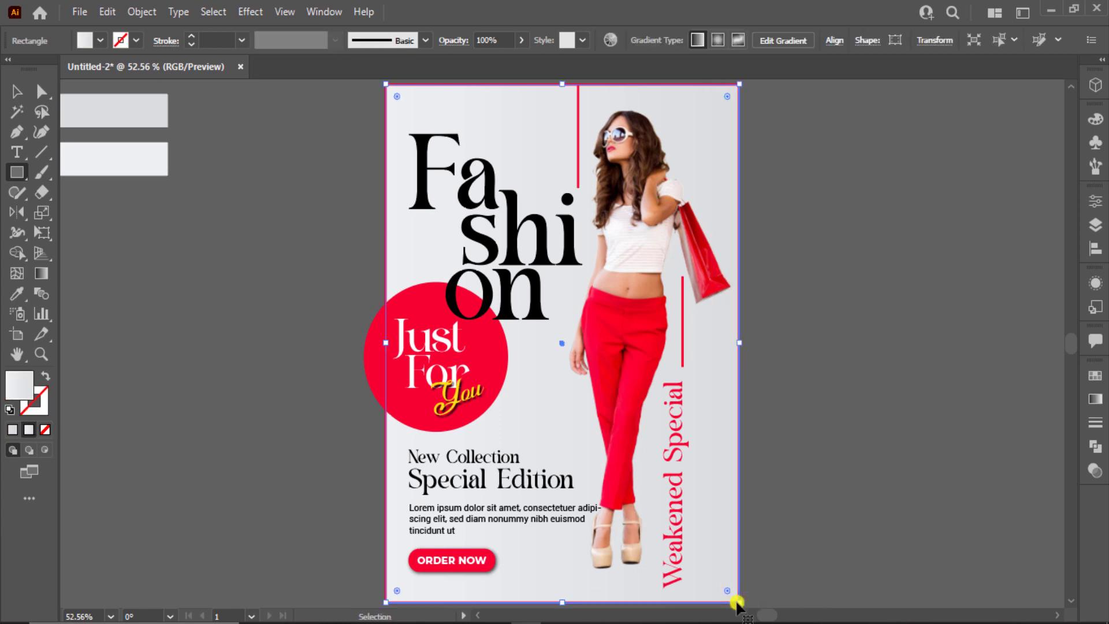
{"action": "key", "text": "ctrl+a"}
{"action": "left_click", "coordinate": [16, 91]}
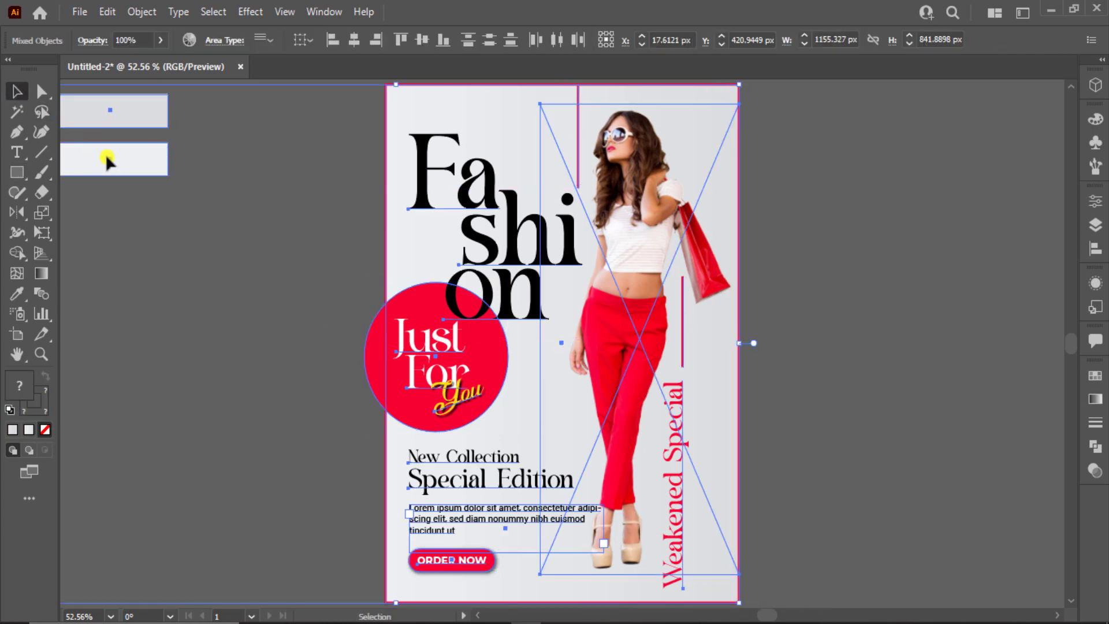
{"action": "right_click", "coordinate": [494, 286]}
{"action": "left_click", "coordinate": [558, 429]}
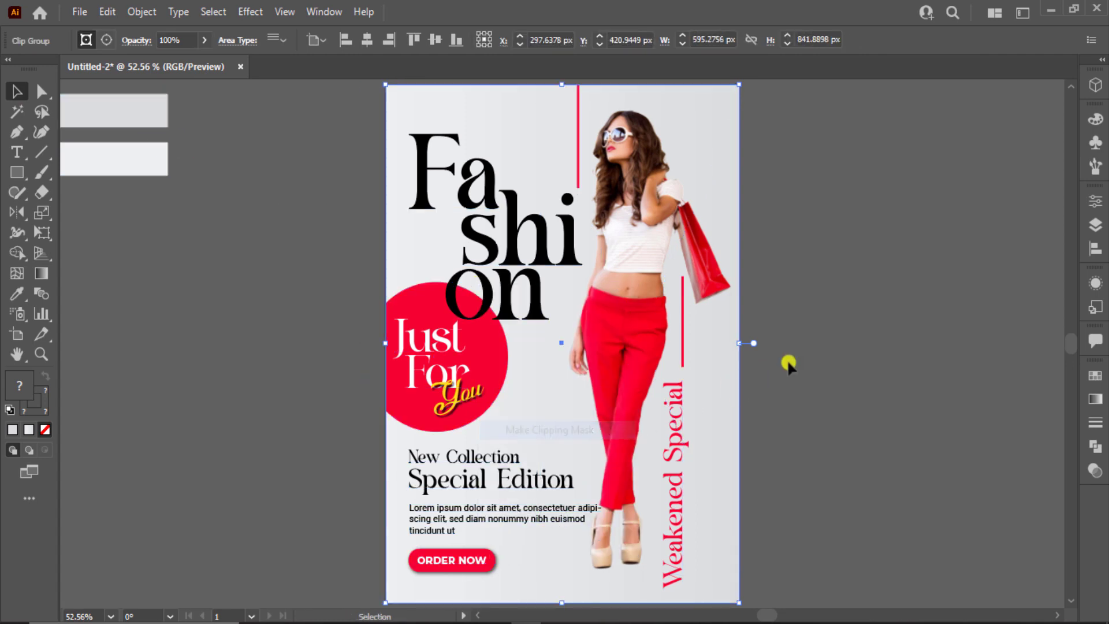
{"action": "left_click", "coordinate": [797, 361]}
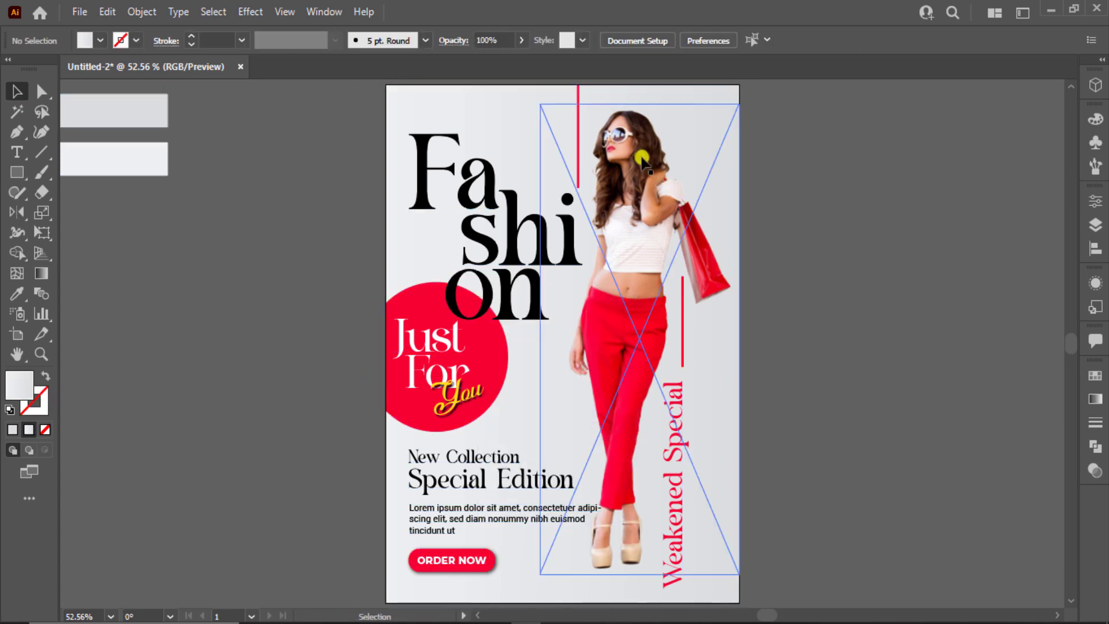